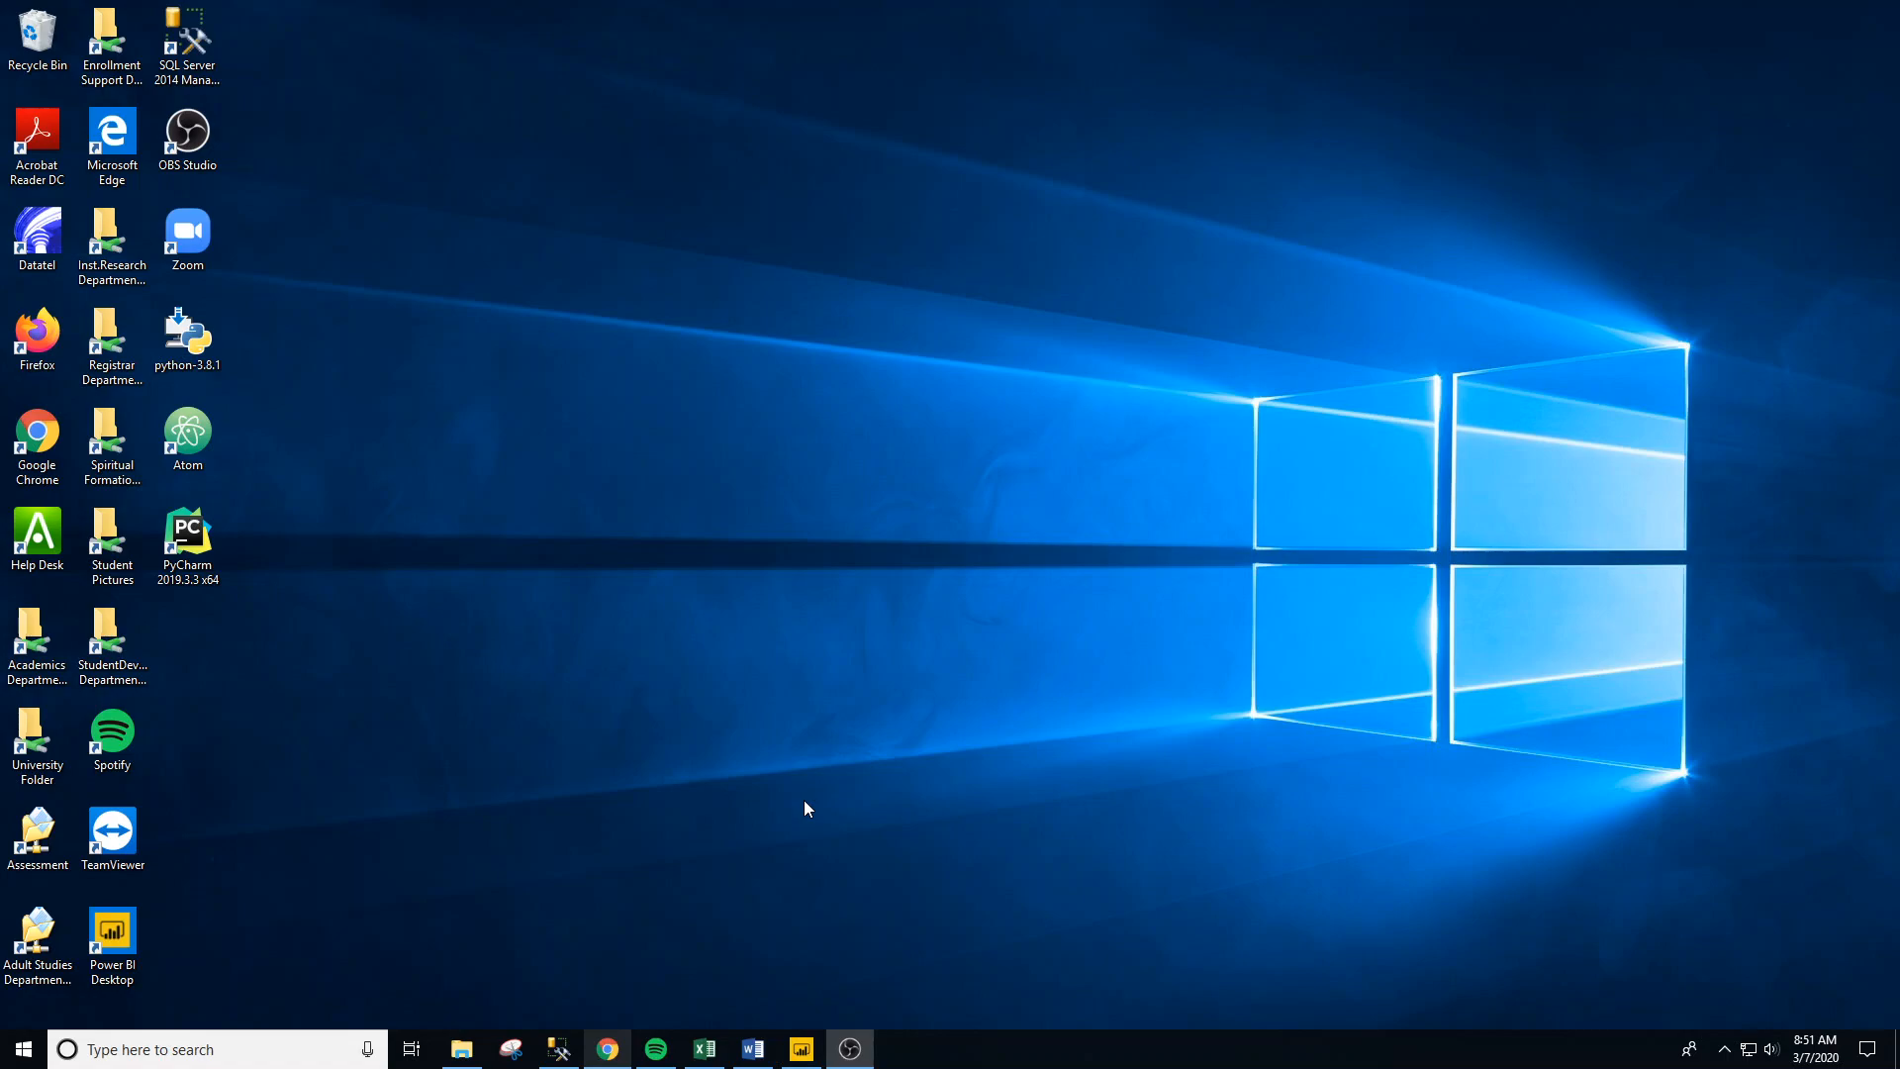
Step: Switch to Chrome, open the Zoom account's profile from zoom.us, and dismiss the upgrade notice
click(611, 1047)
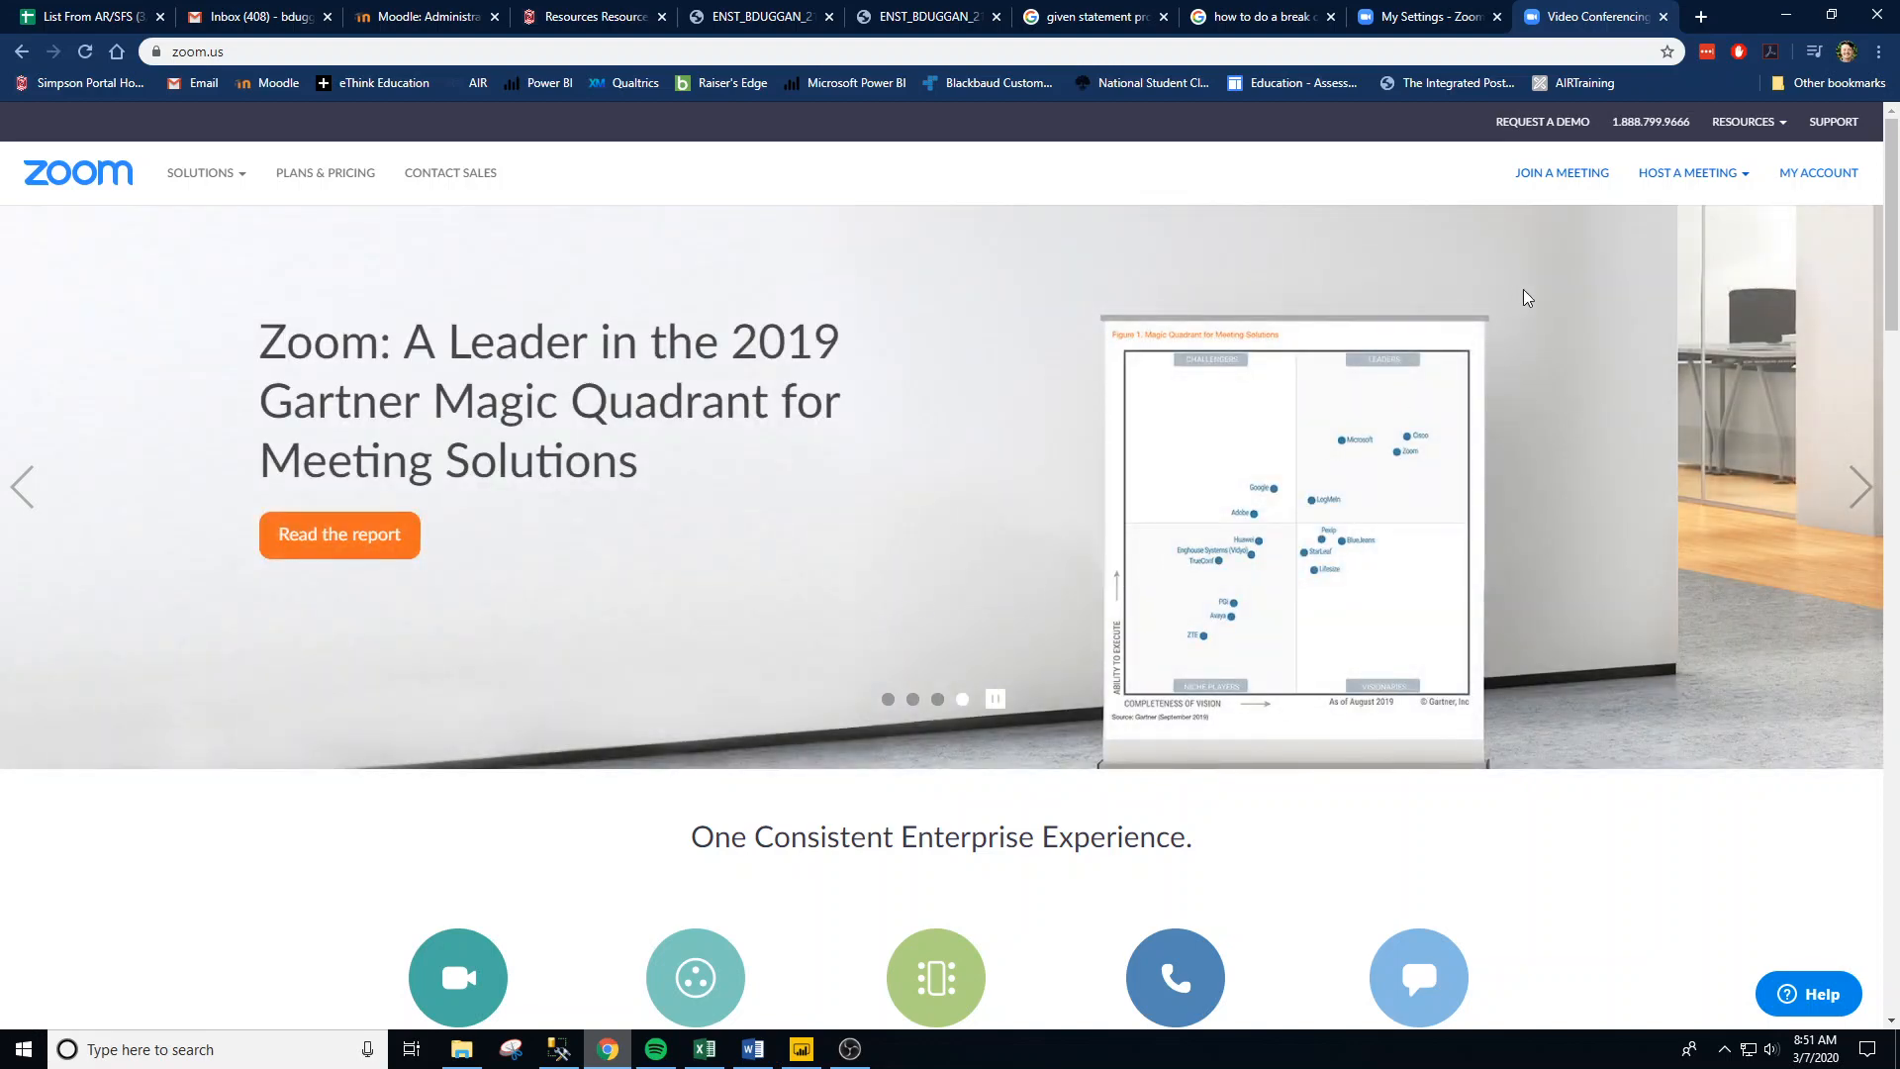
click(164, 54)
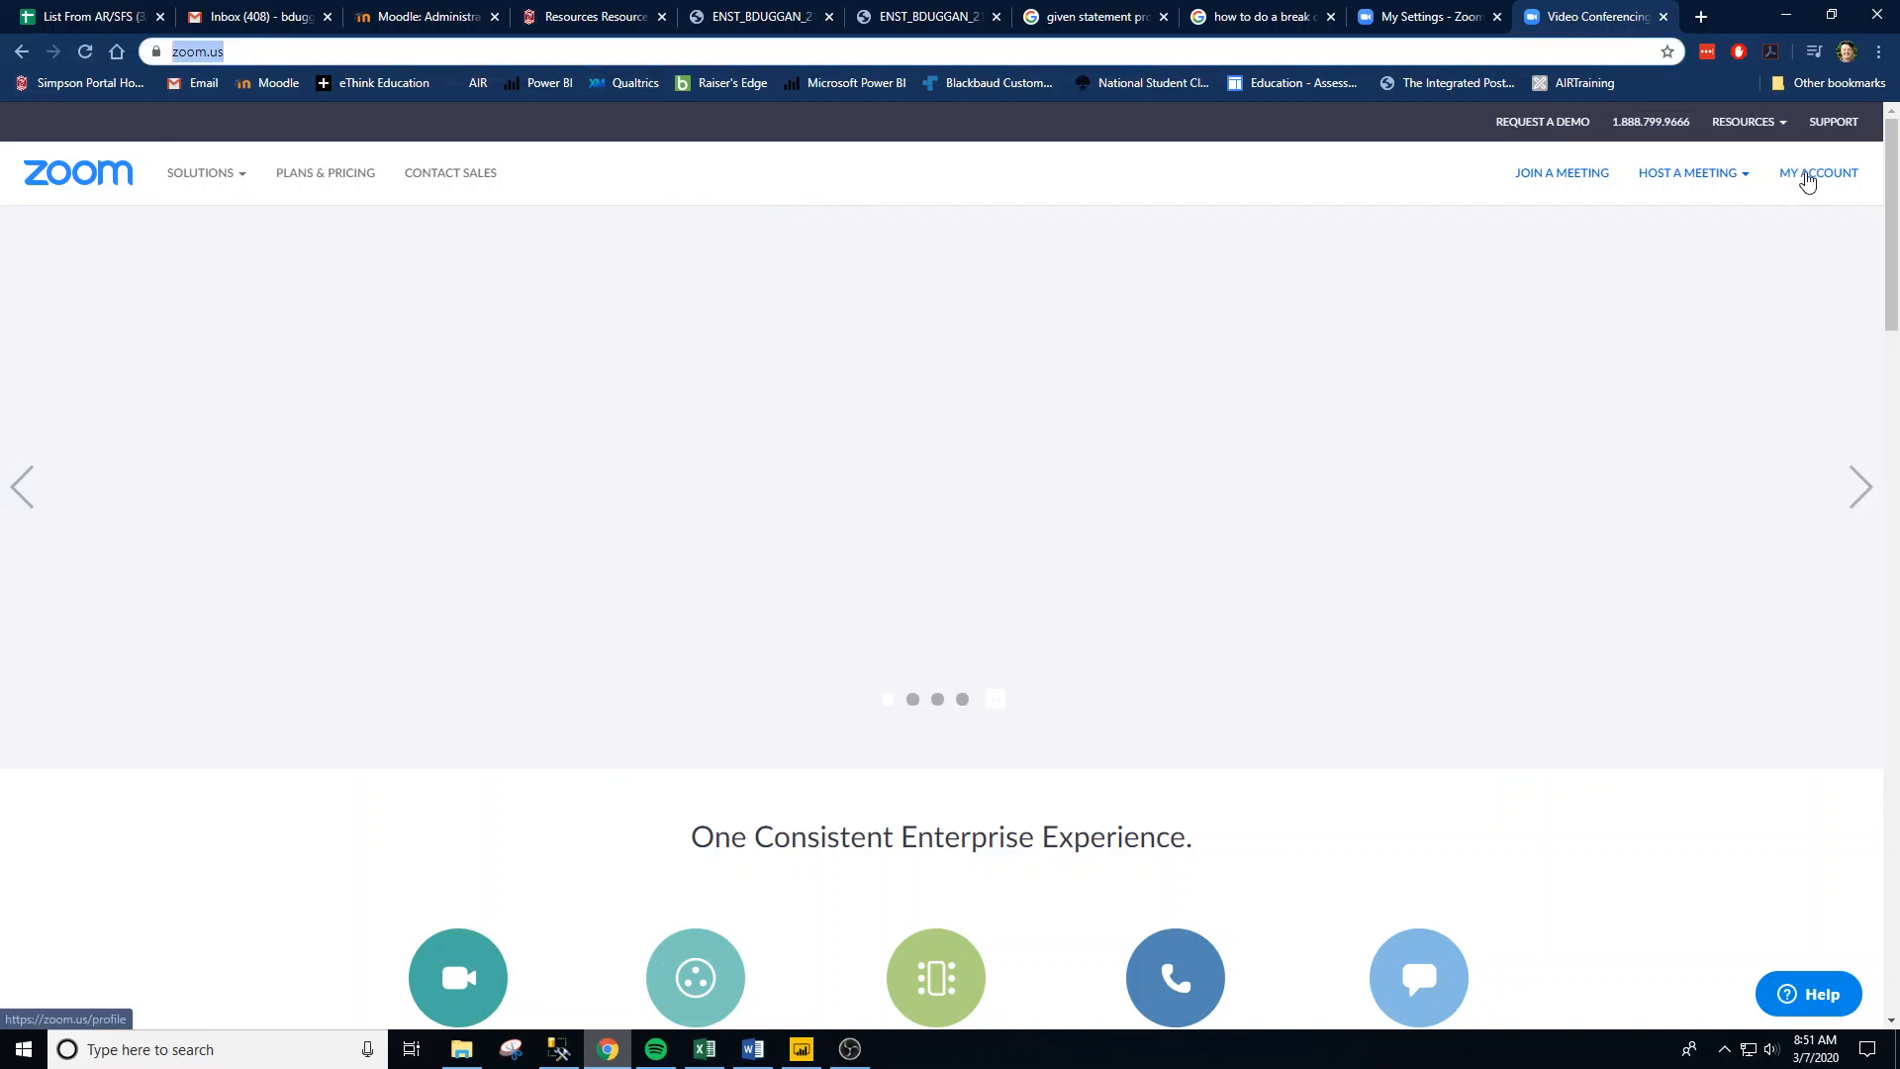
click(1807, 178)
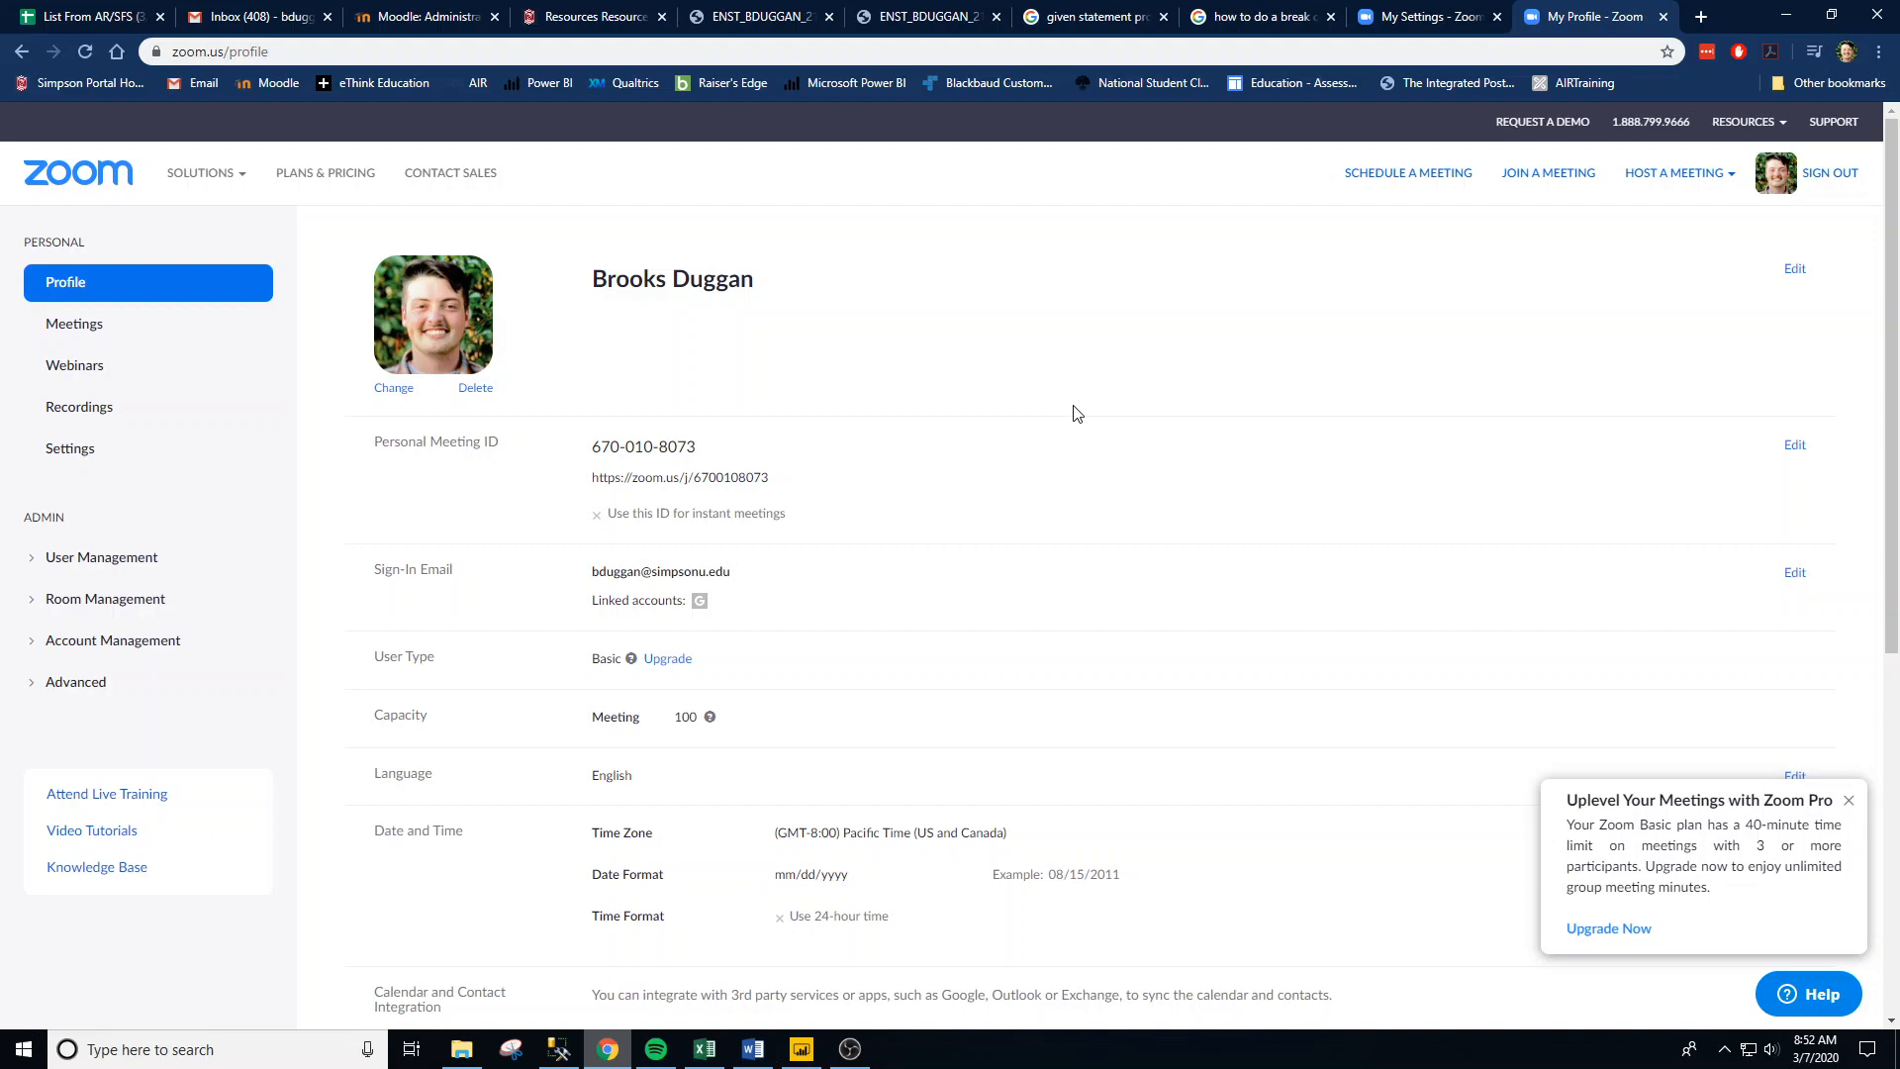
click(1849, 803)
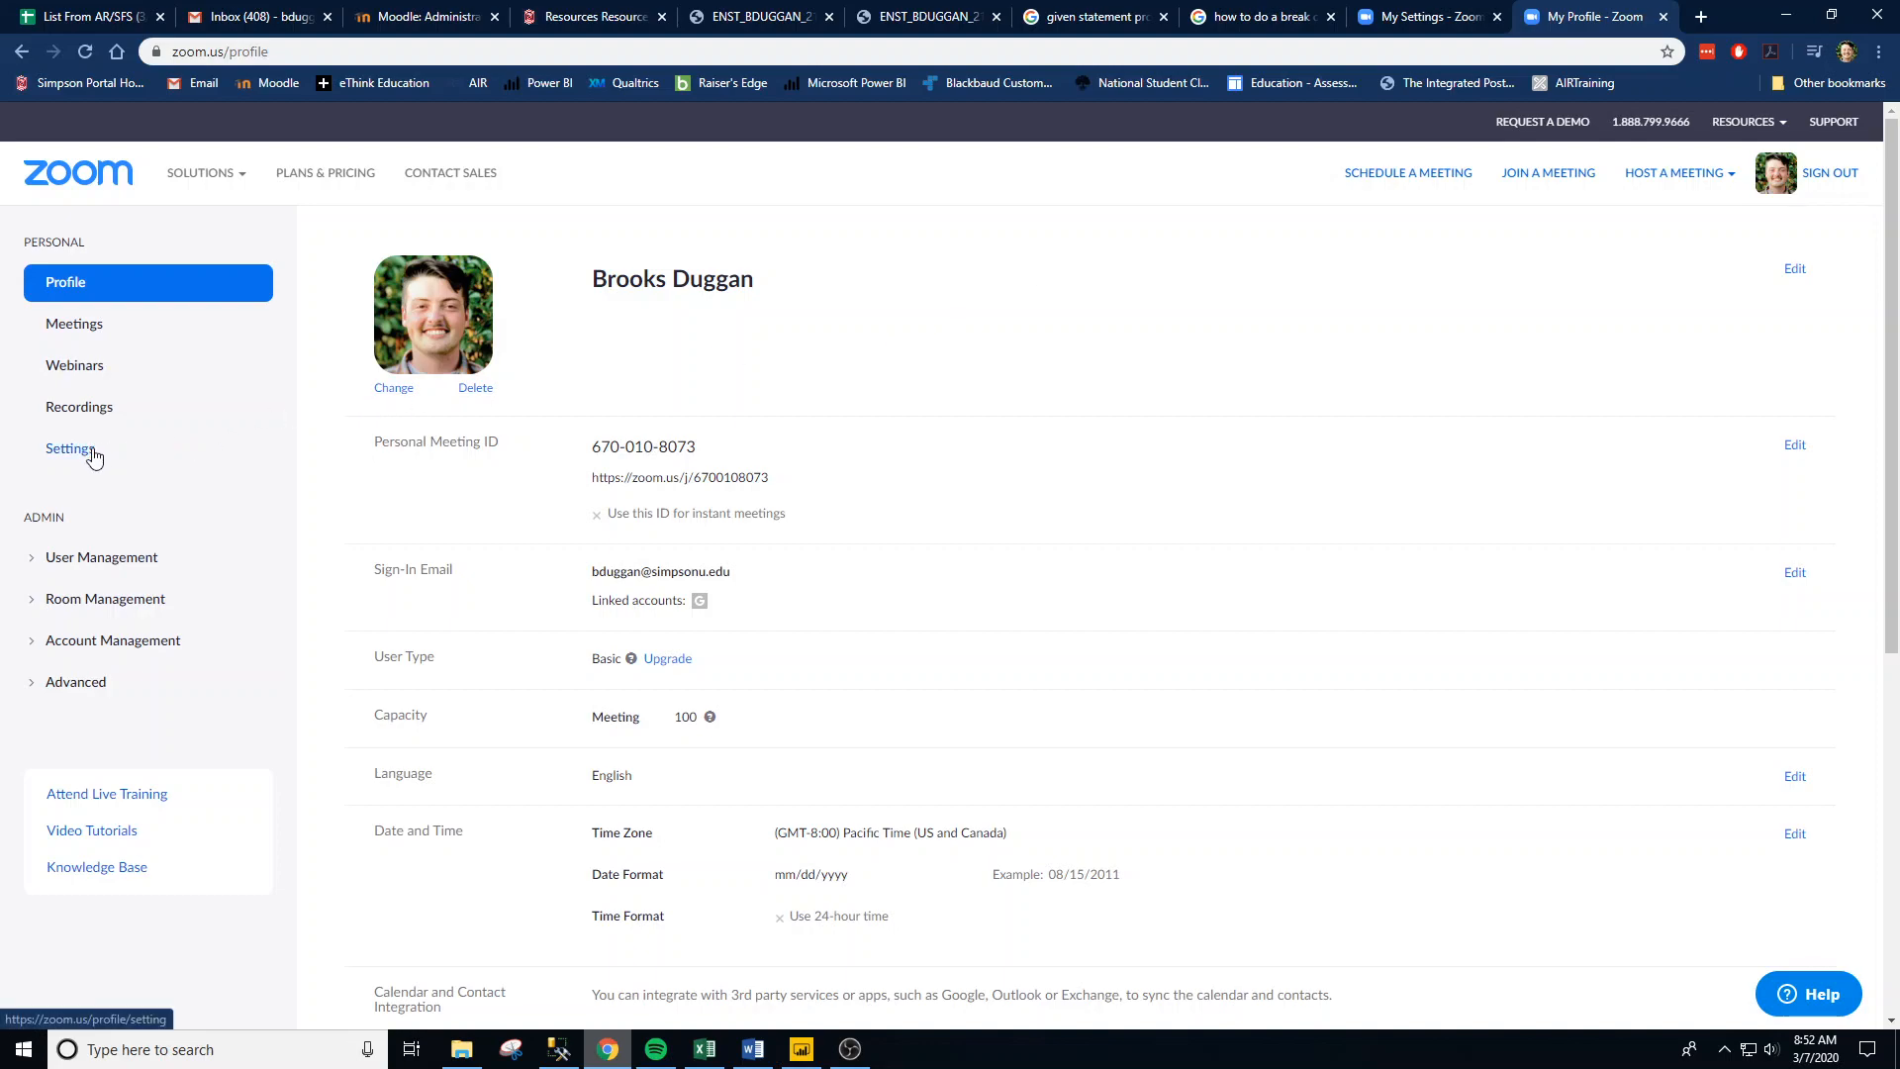
Step: Open the Zoom settings and examine the meeting options, including screen sharing, breakout rooms and meeting passwords
click(91, 453)
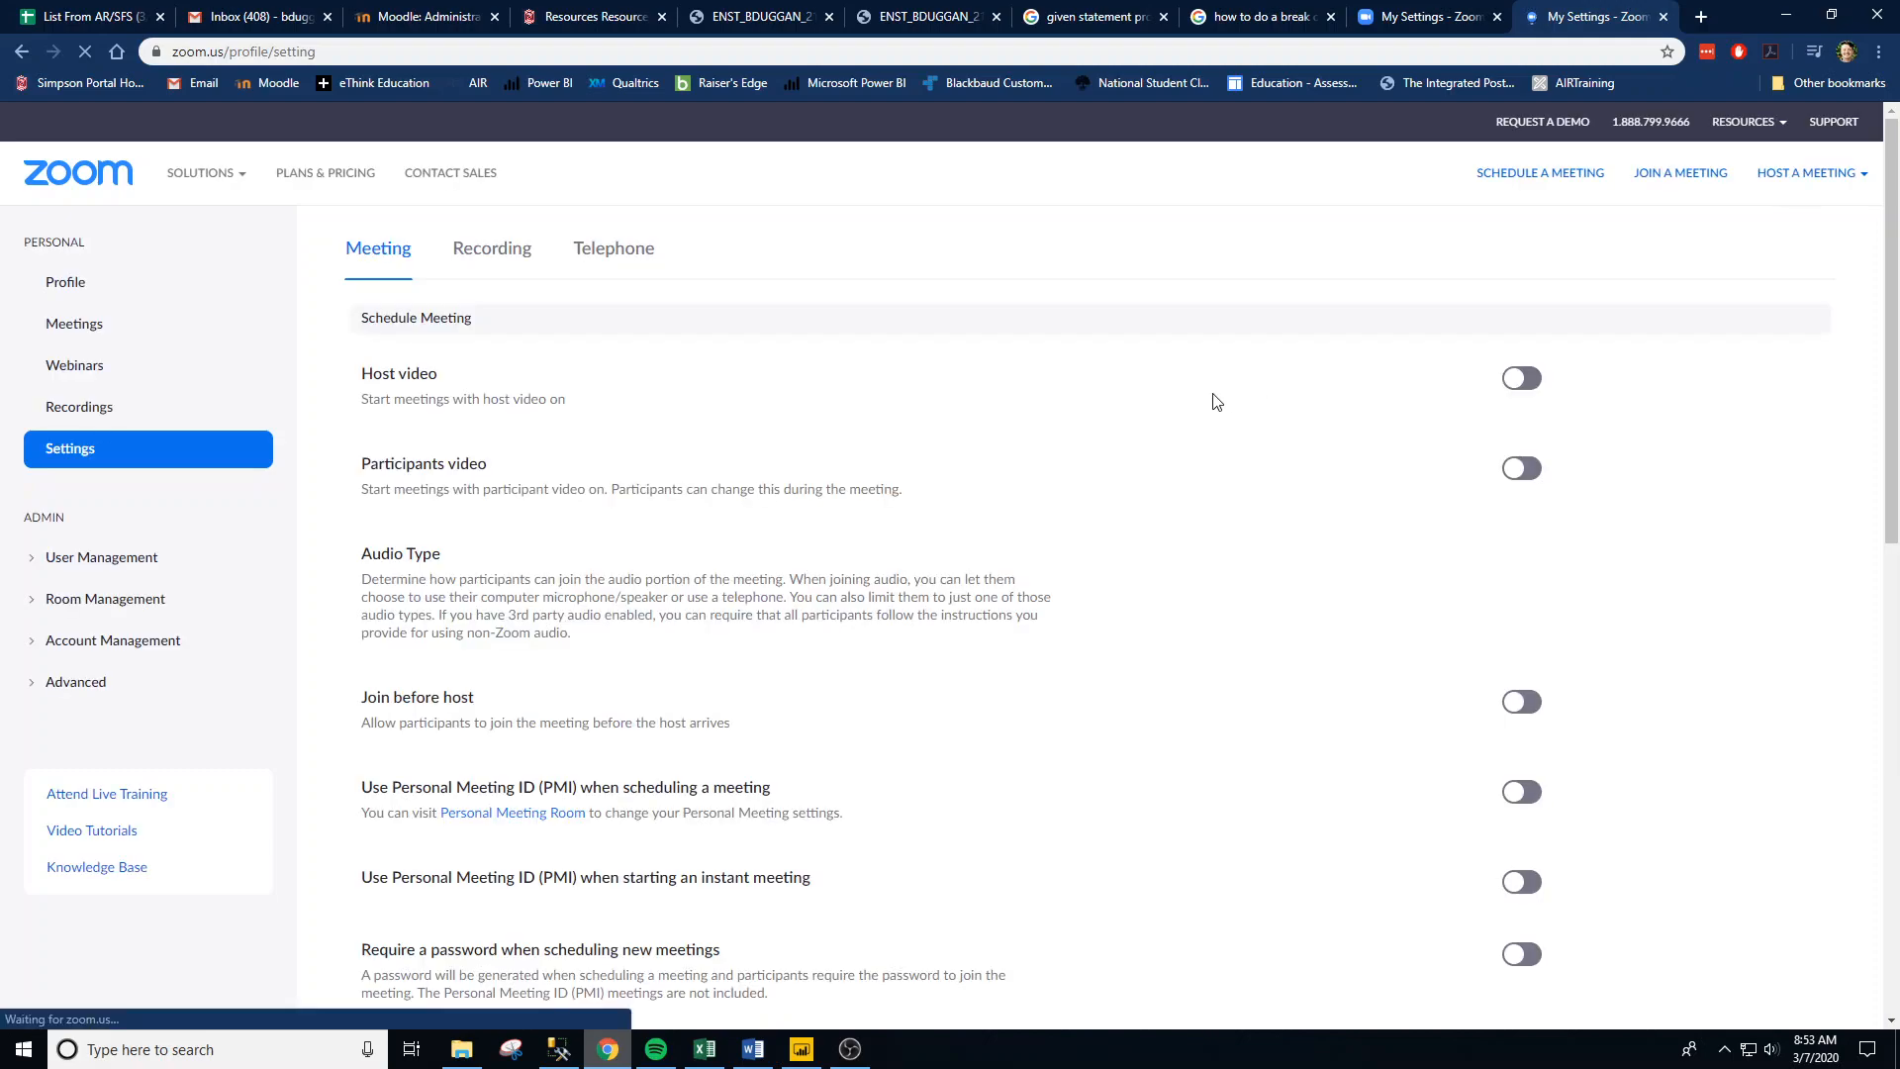
scroll(1216, 400, down, 10)
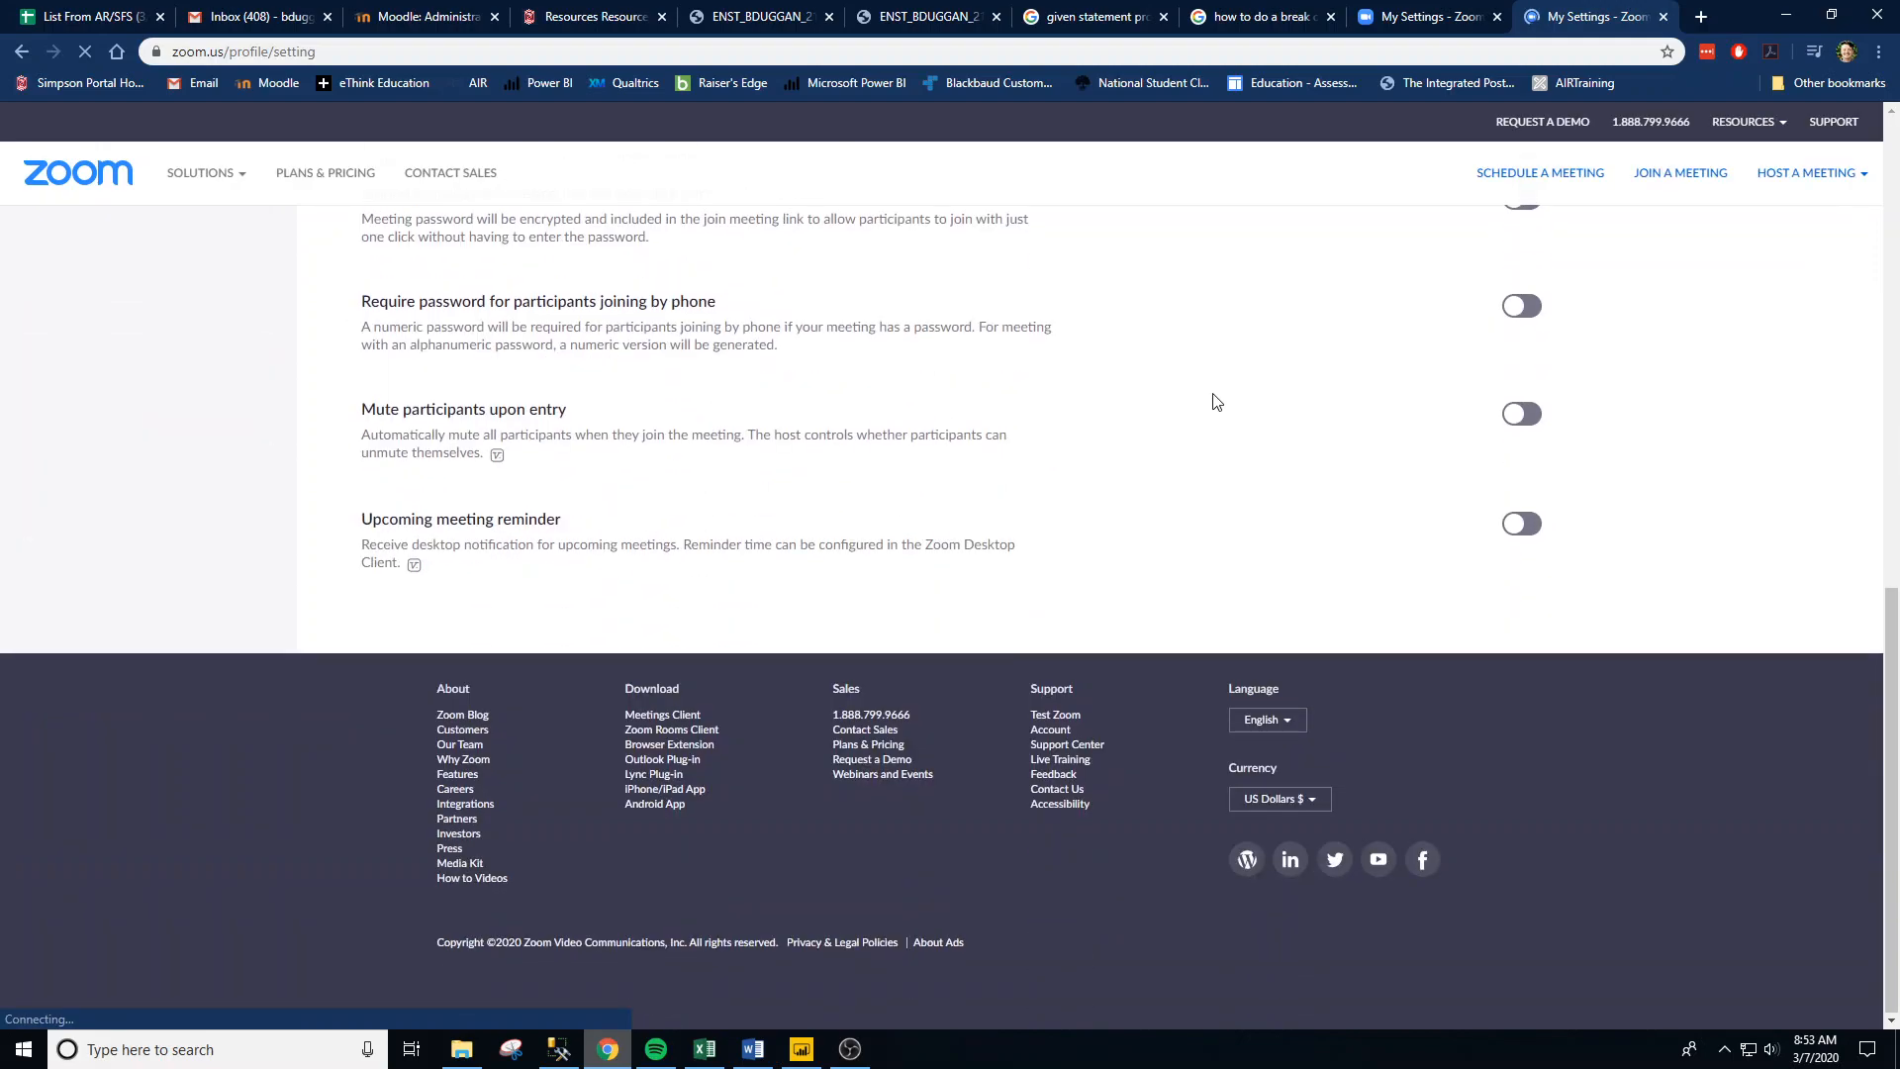
scroll(861, 408, down, 4)
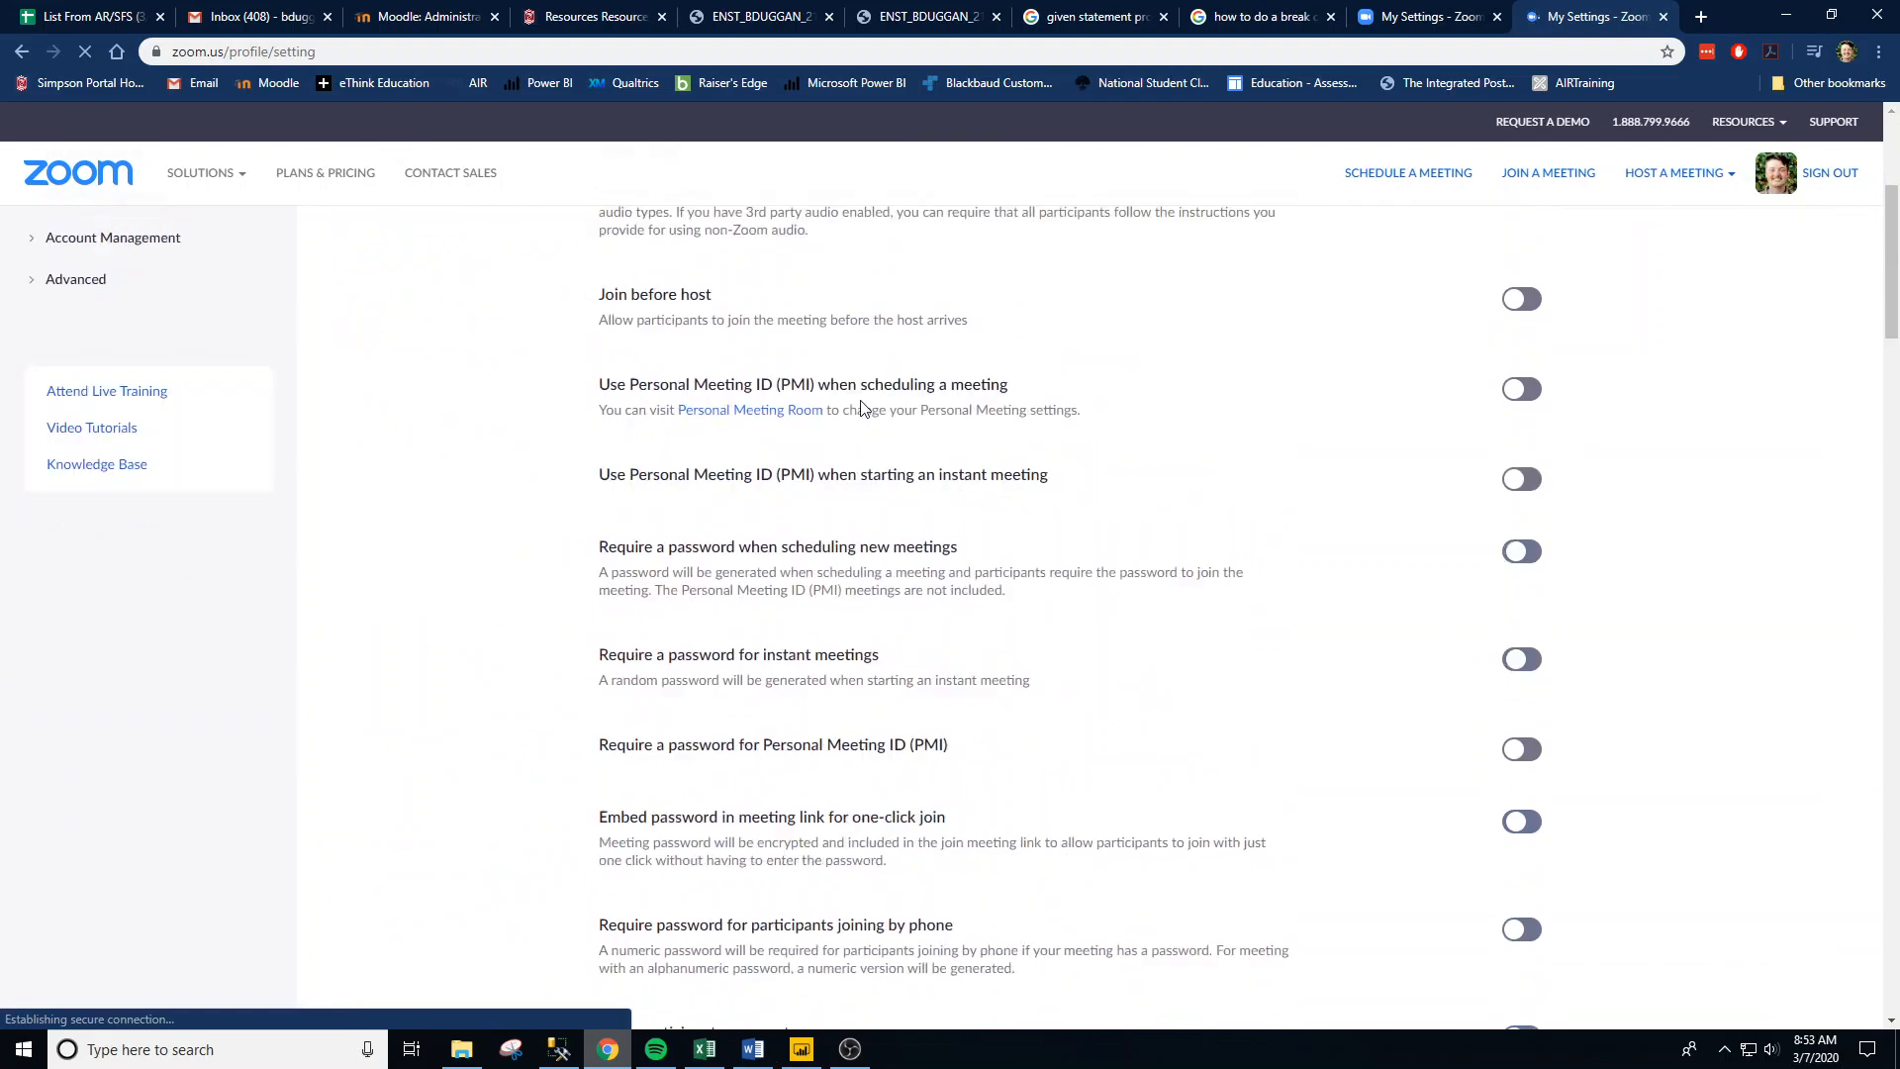
scroll(861, 408, down, 7)
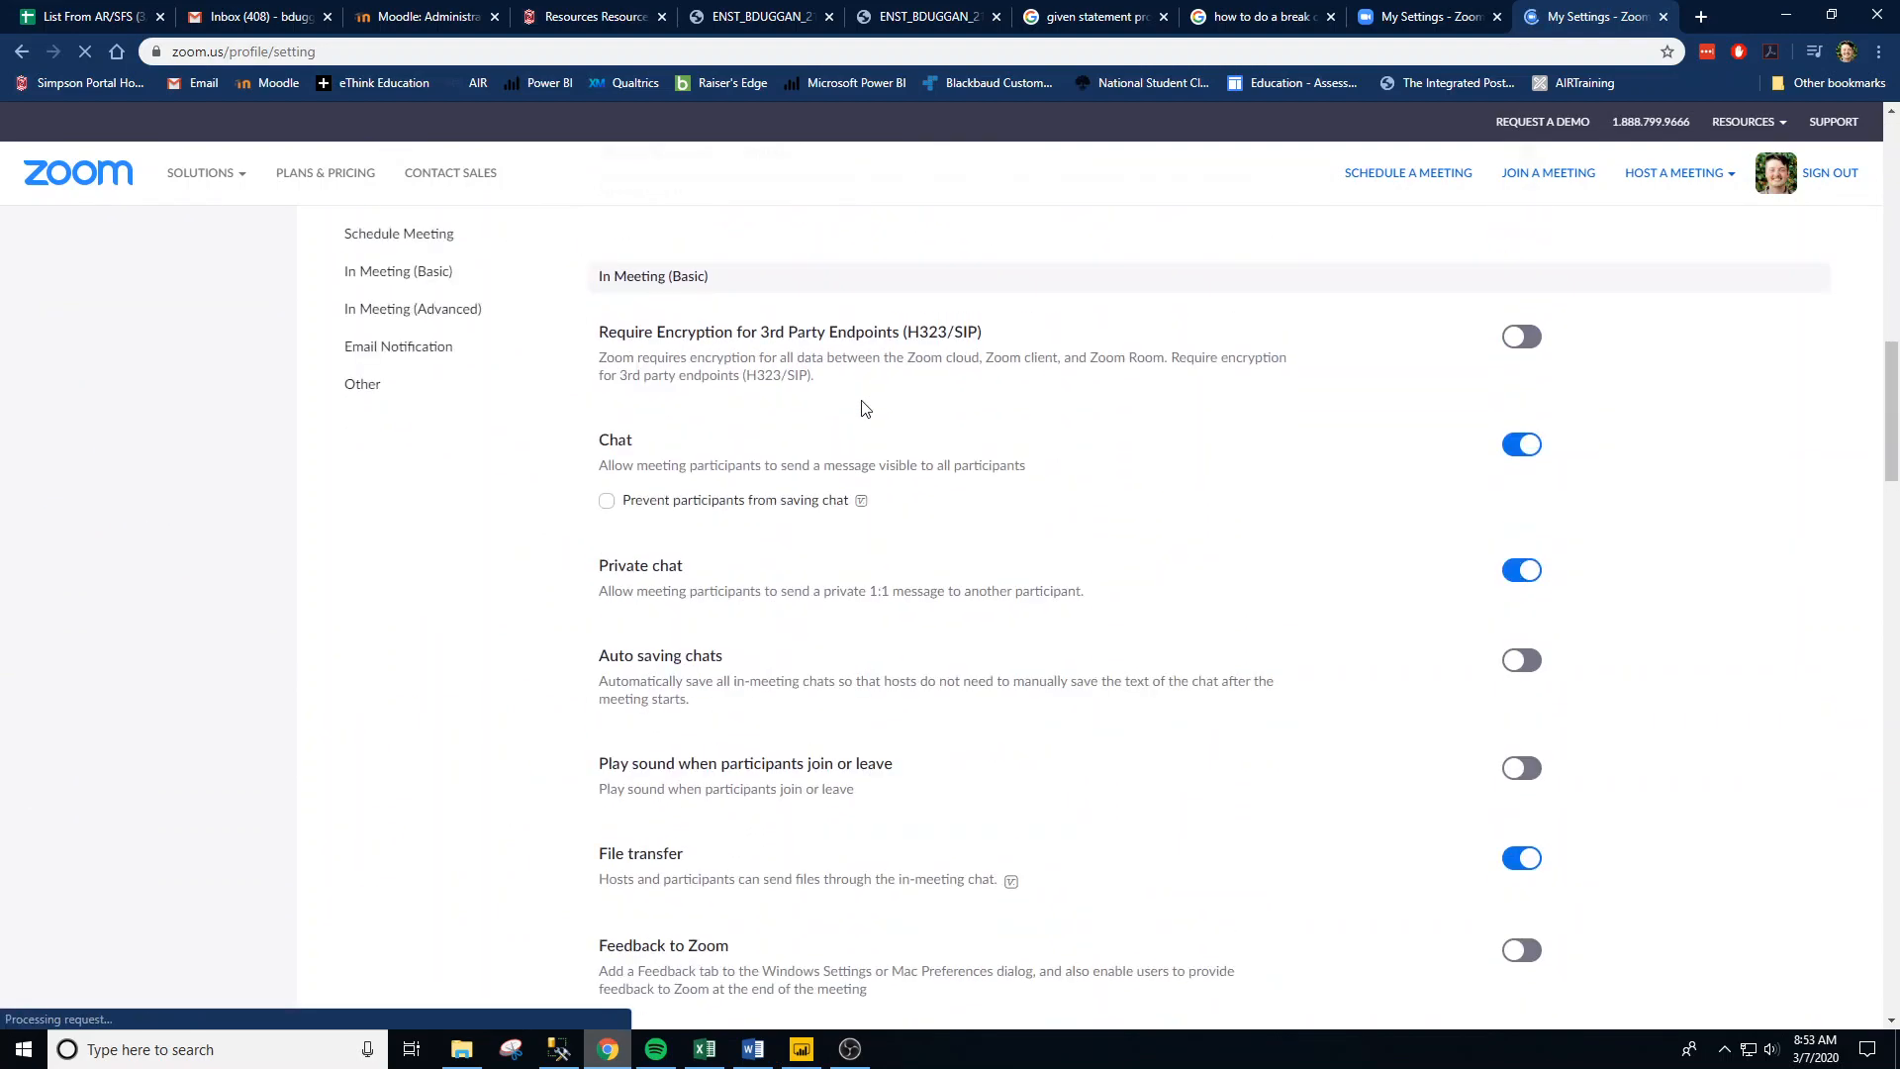
scroll(864, 408, down, 10)
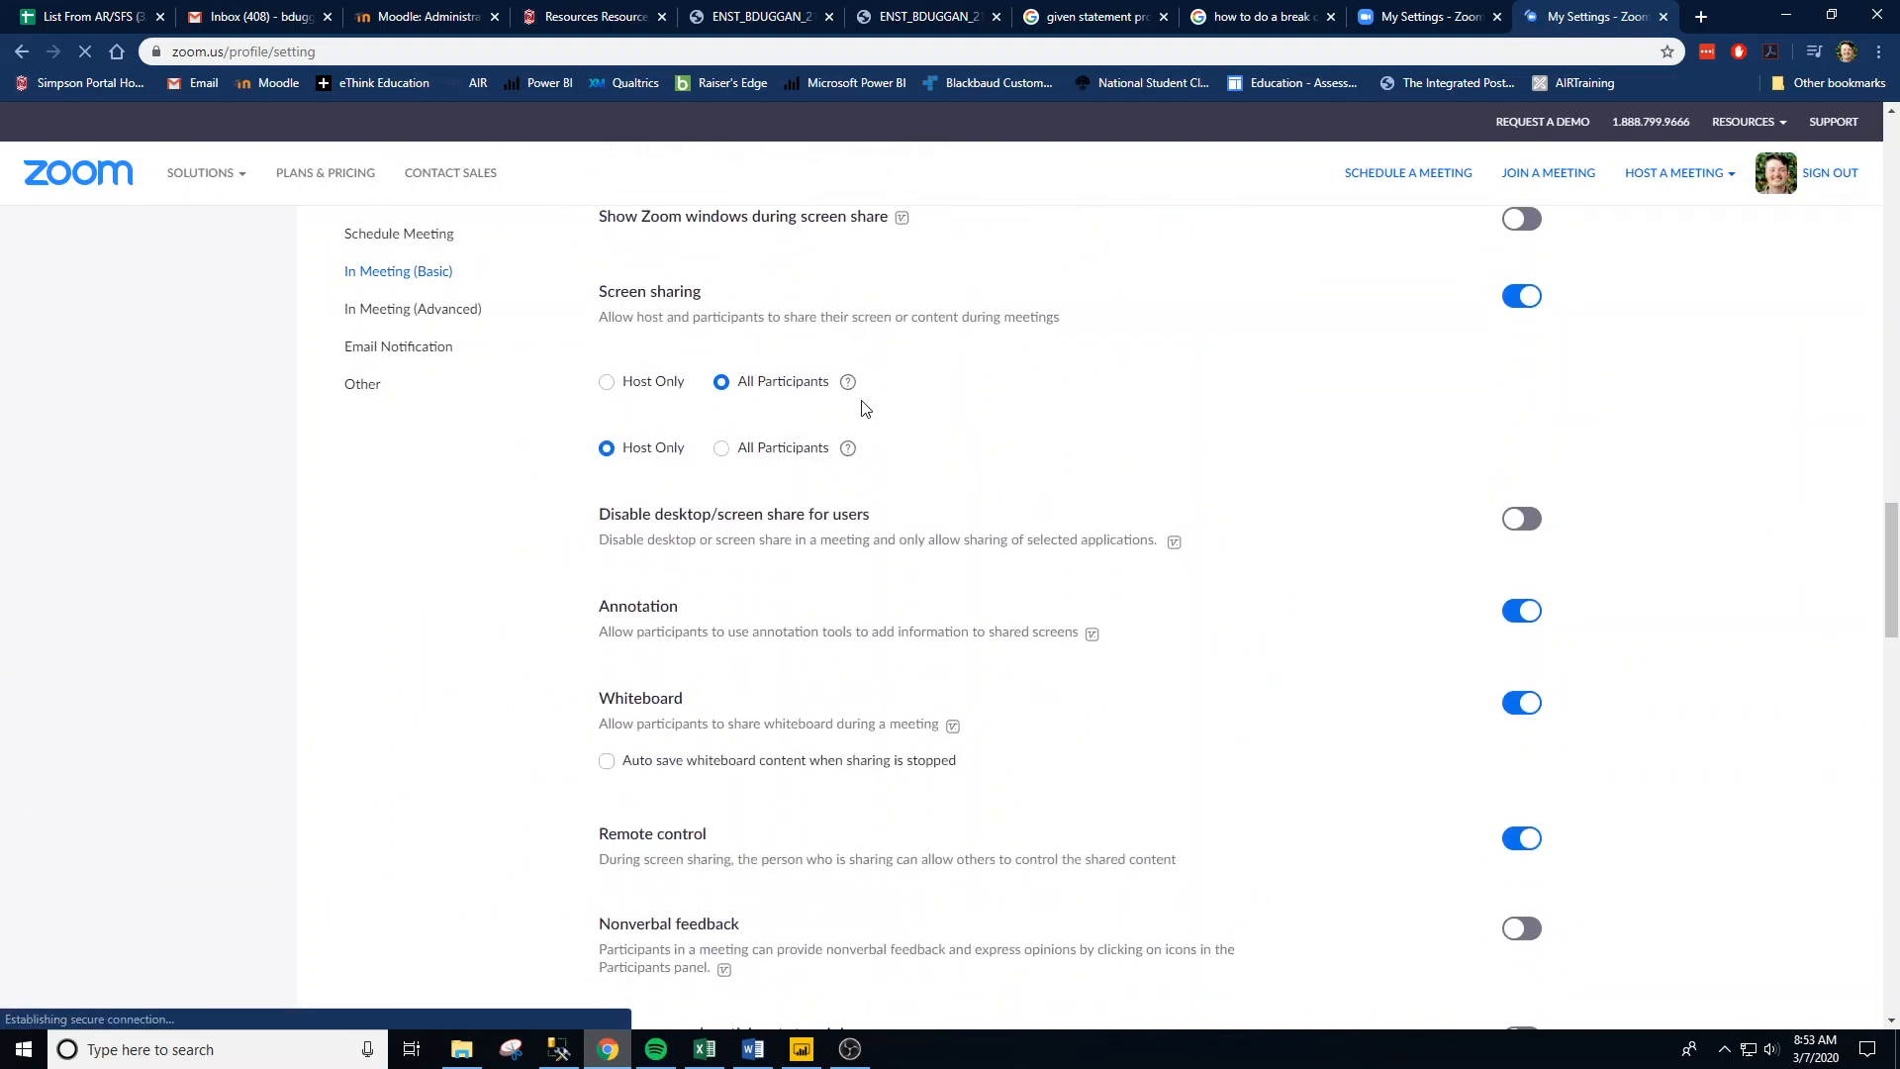
scroll(862, 402, down, 7)
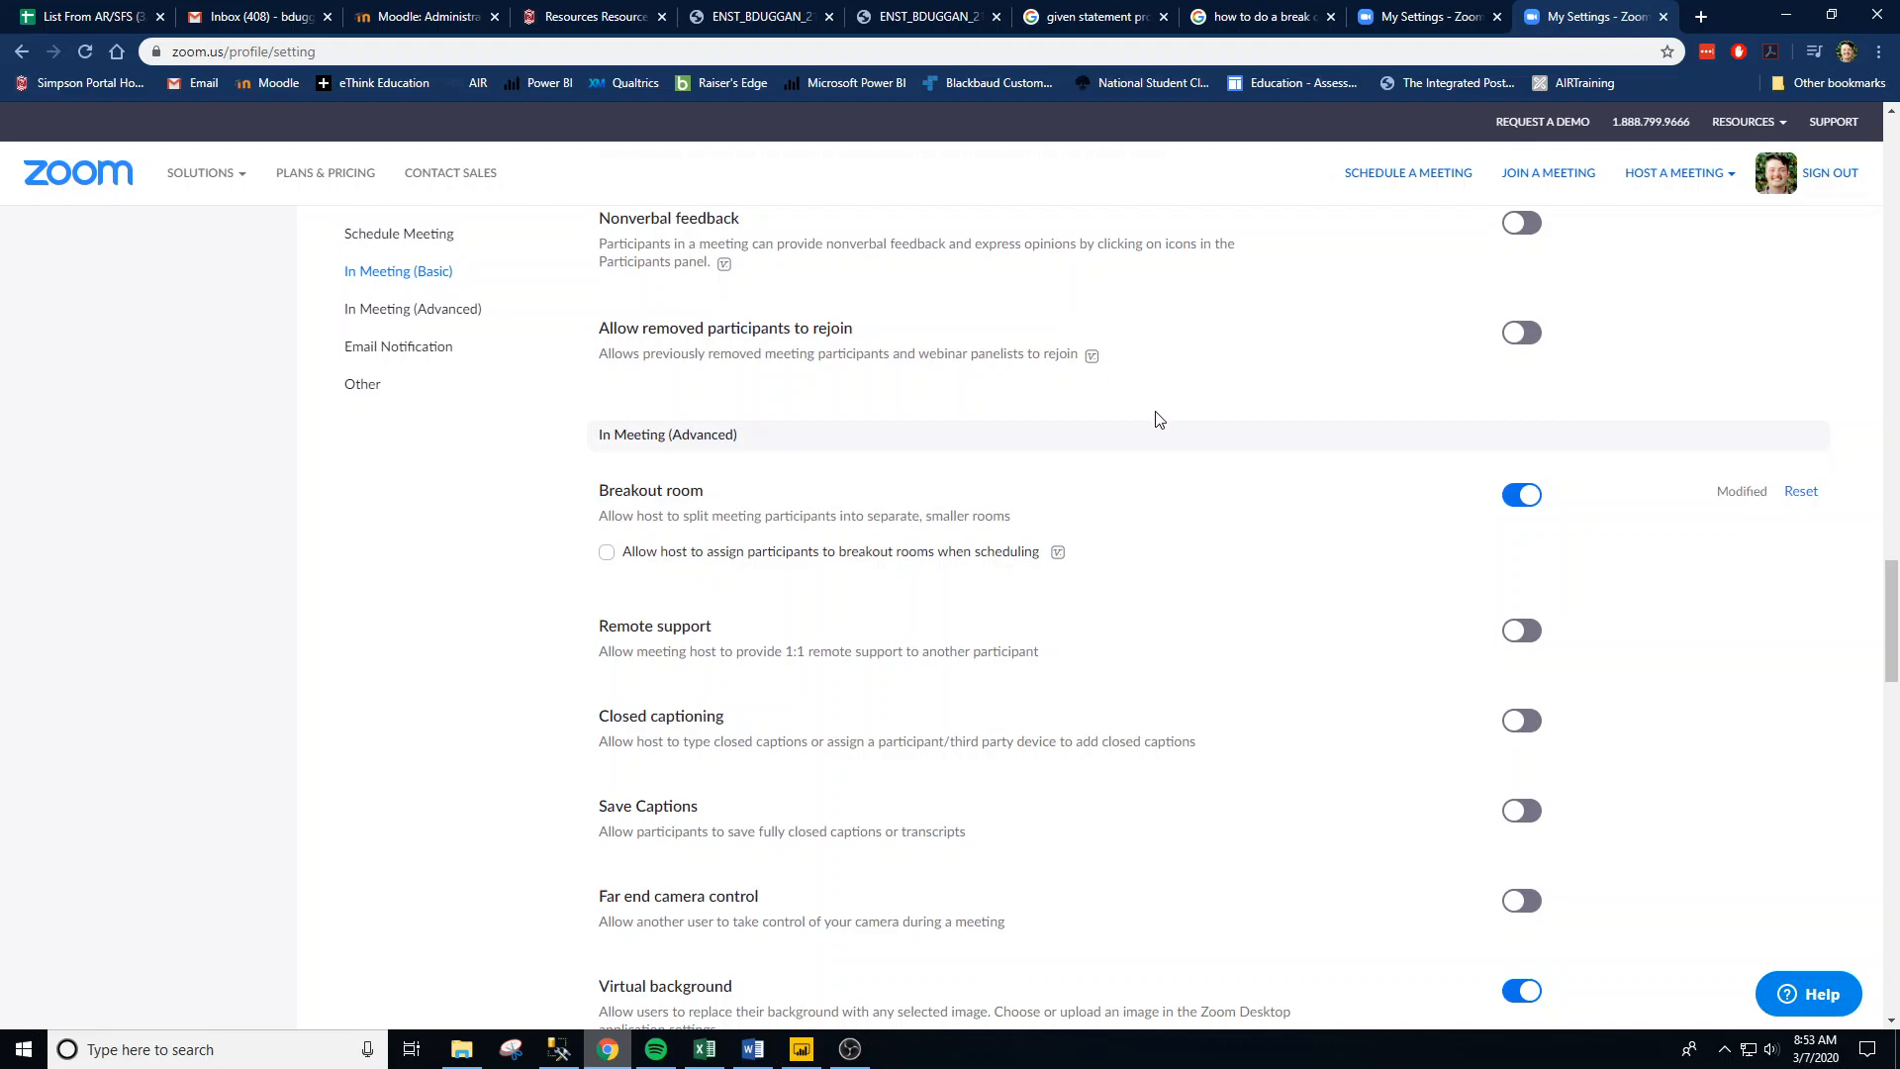
scroll(1158, 419, up, 20)
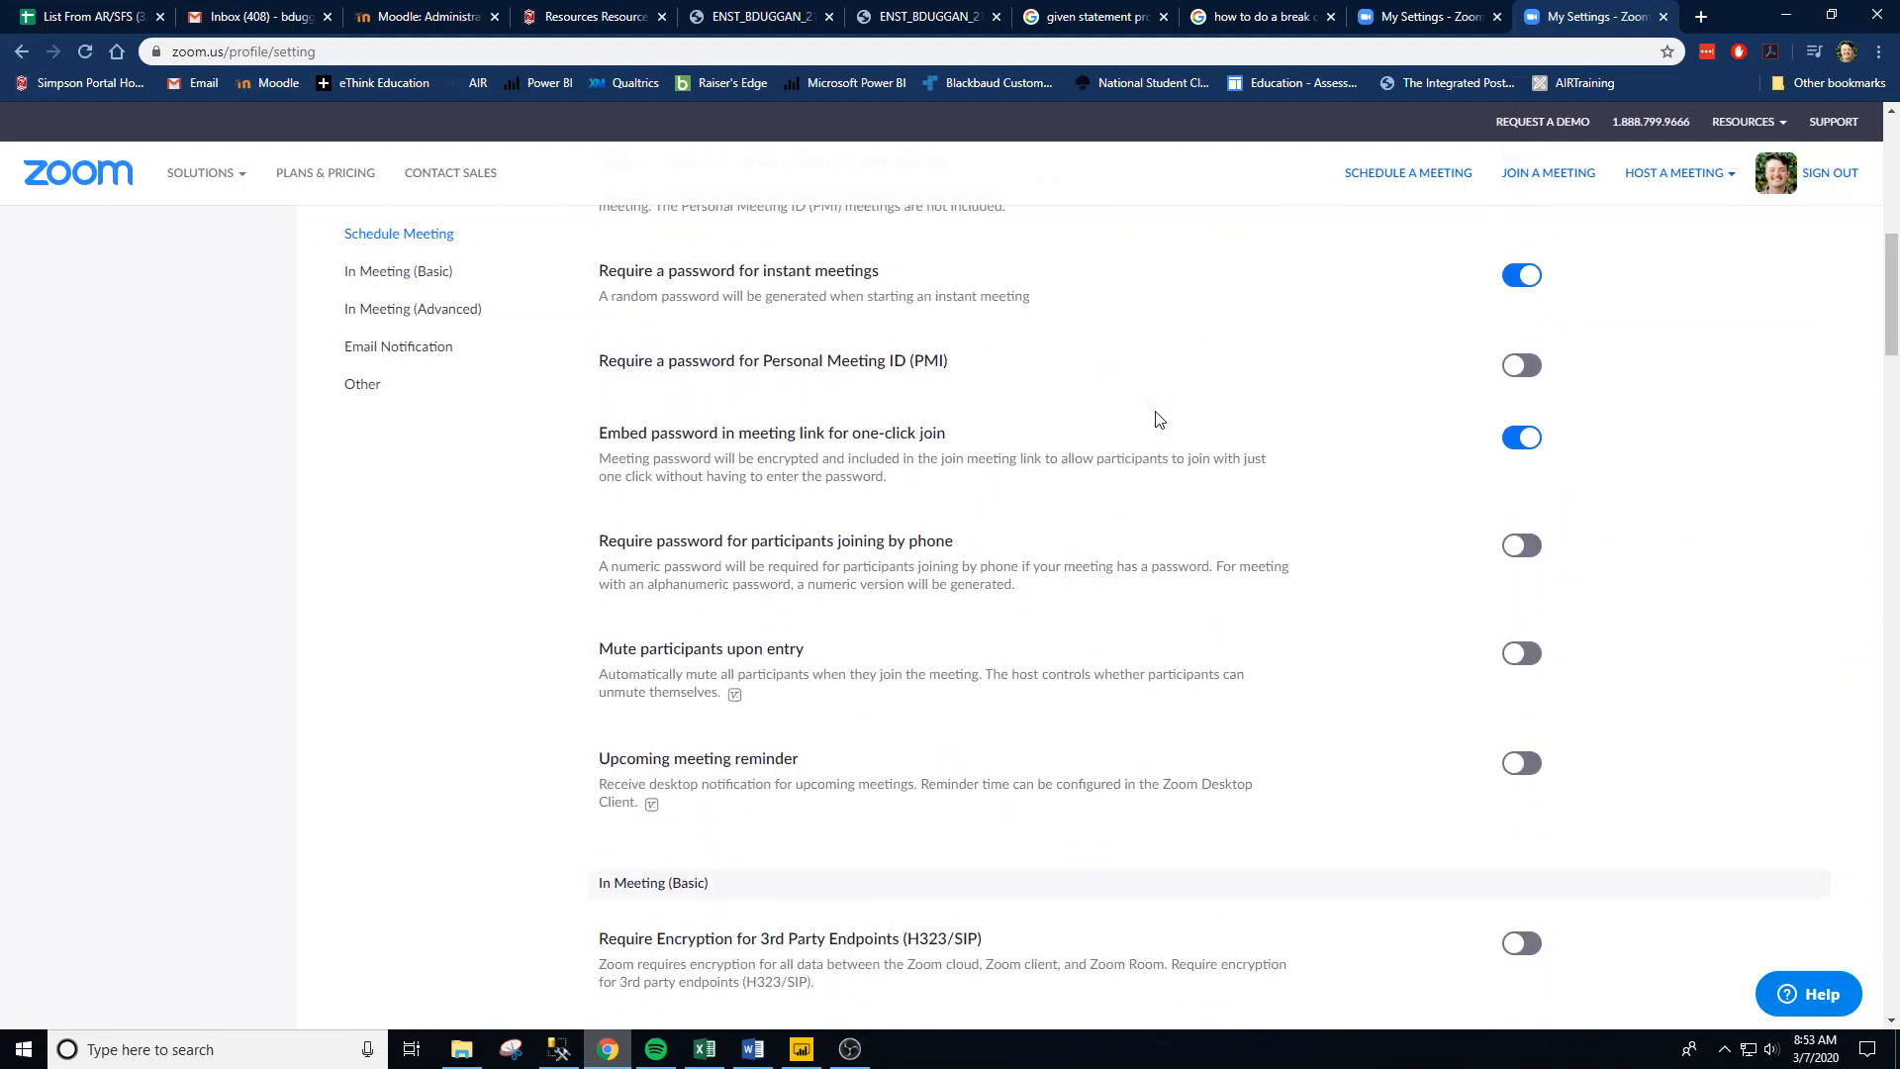
scroll(1158, 418, up, 3)
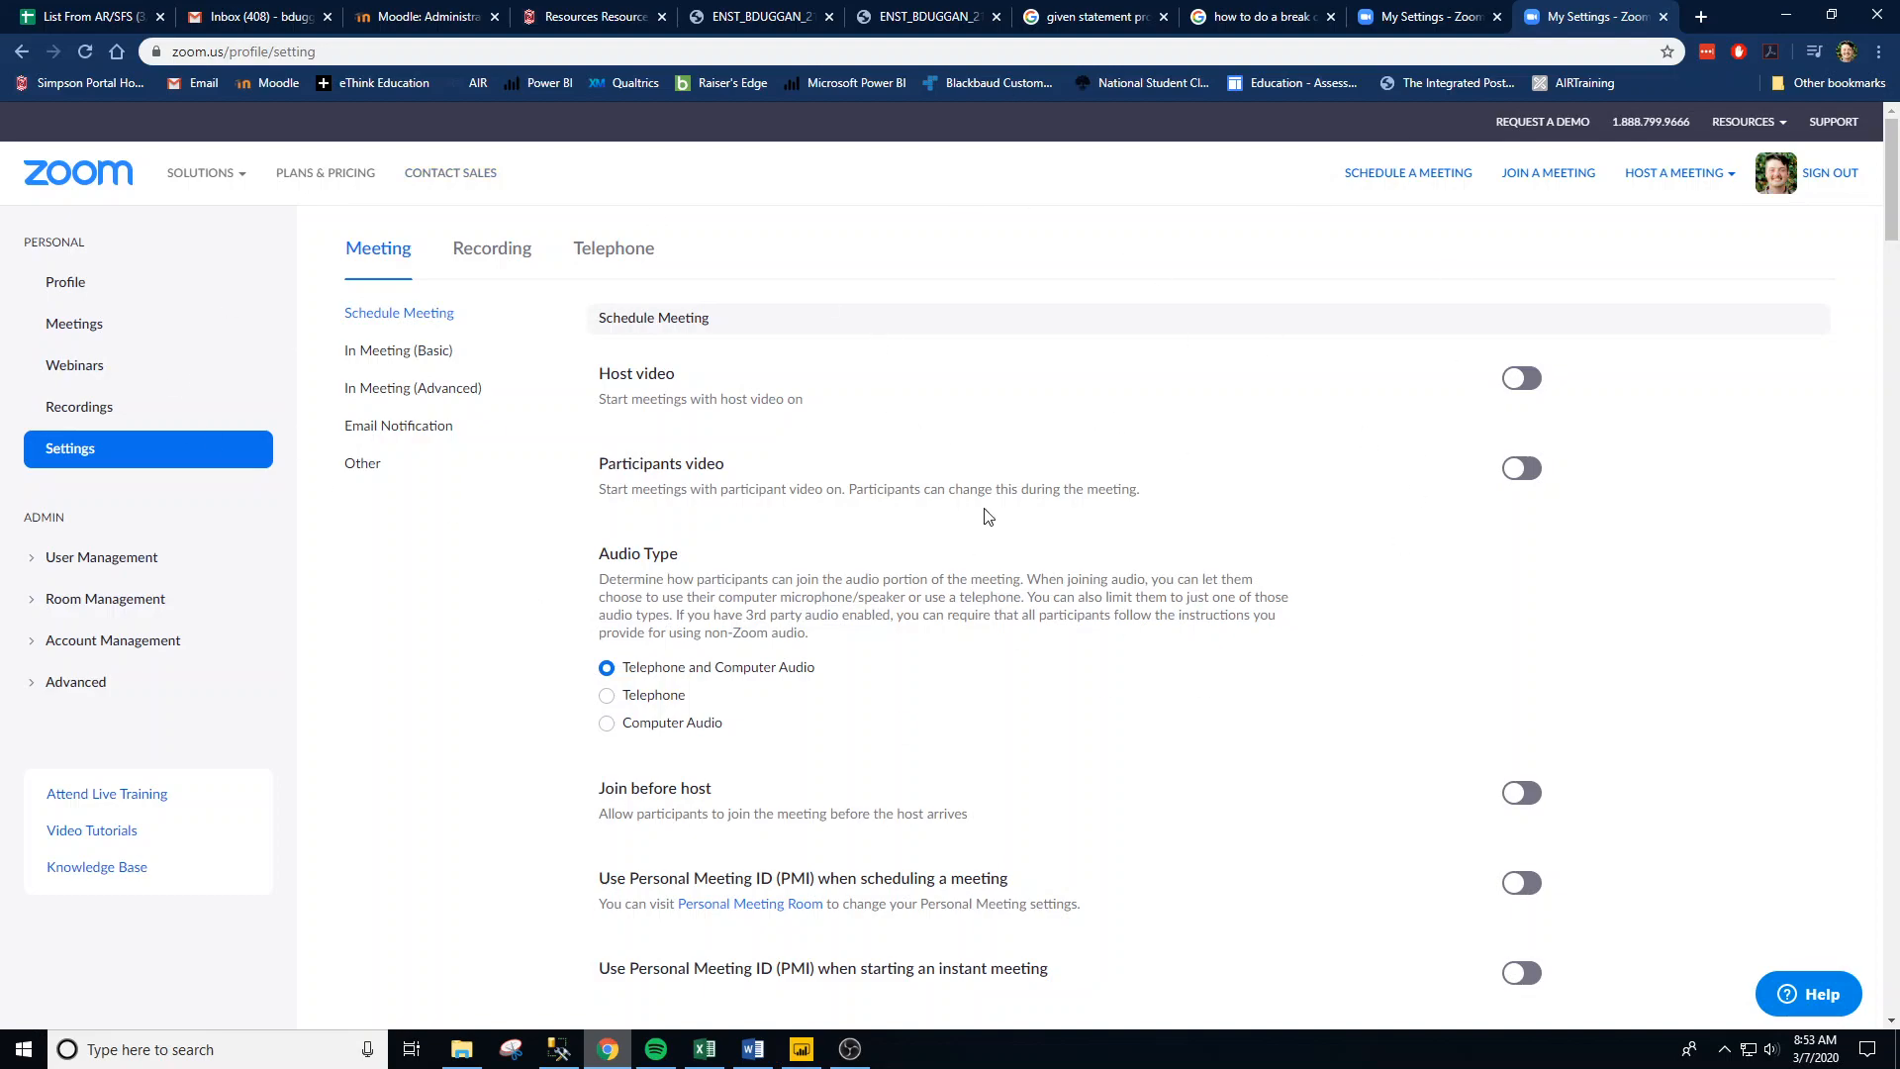
Step: Start scheduling a meeting with the topic "20SP Test Course" and the description "Wednesday Class"
click(1421, 186)
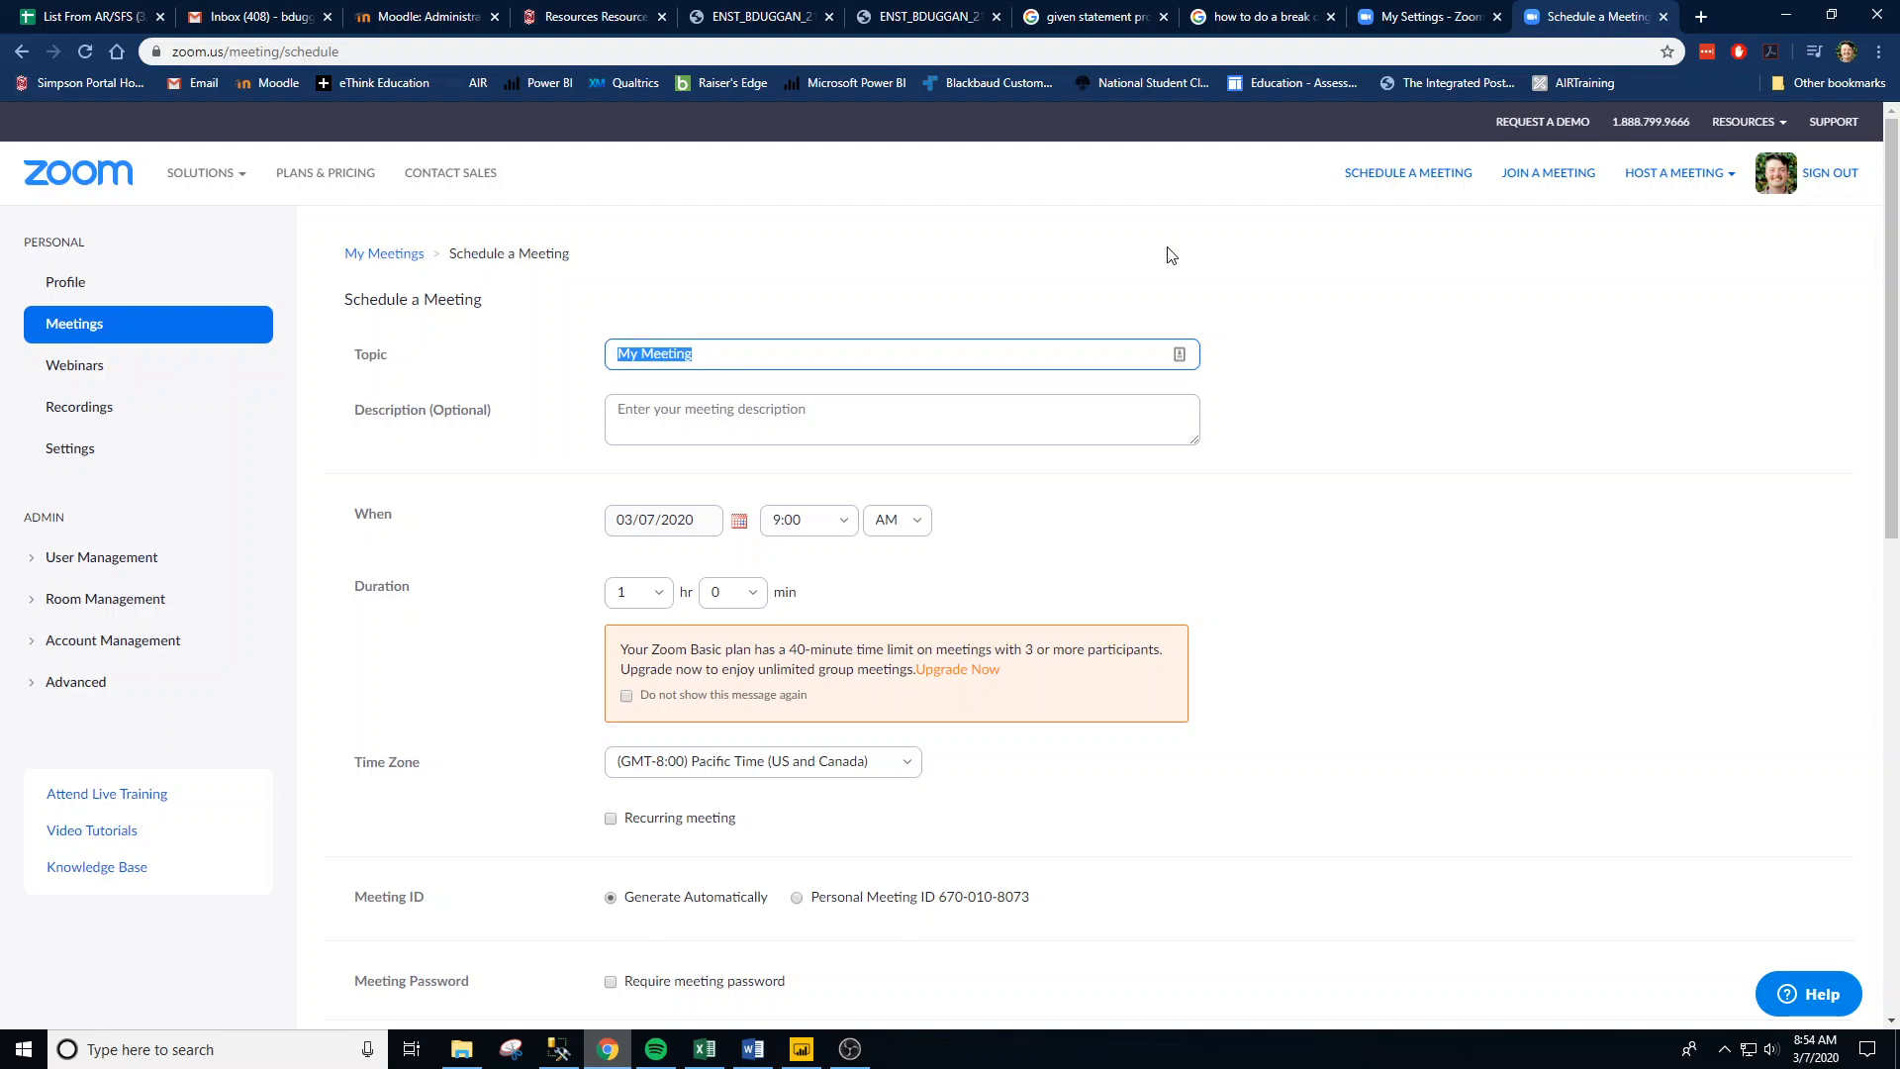
text(20SP Test Course)
key(Tab)
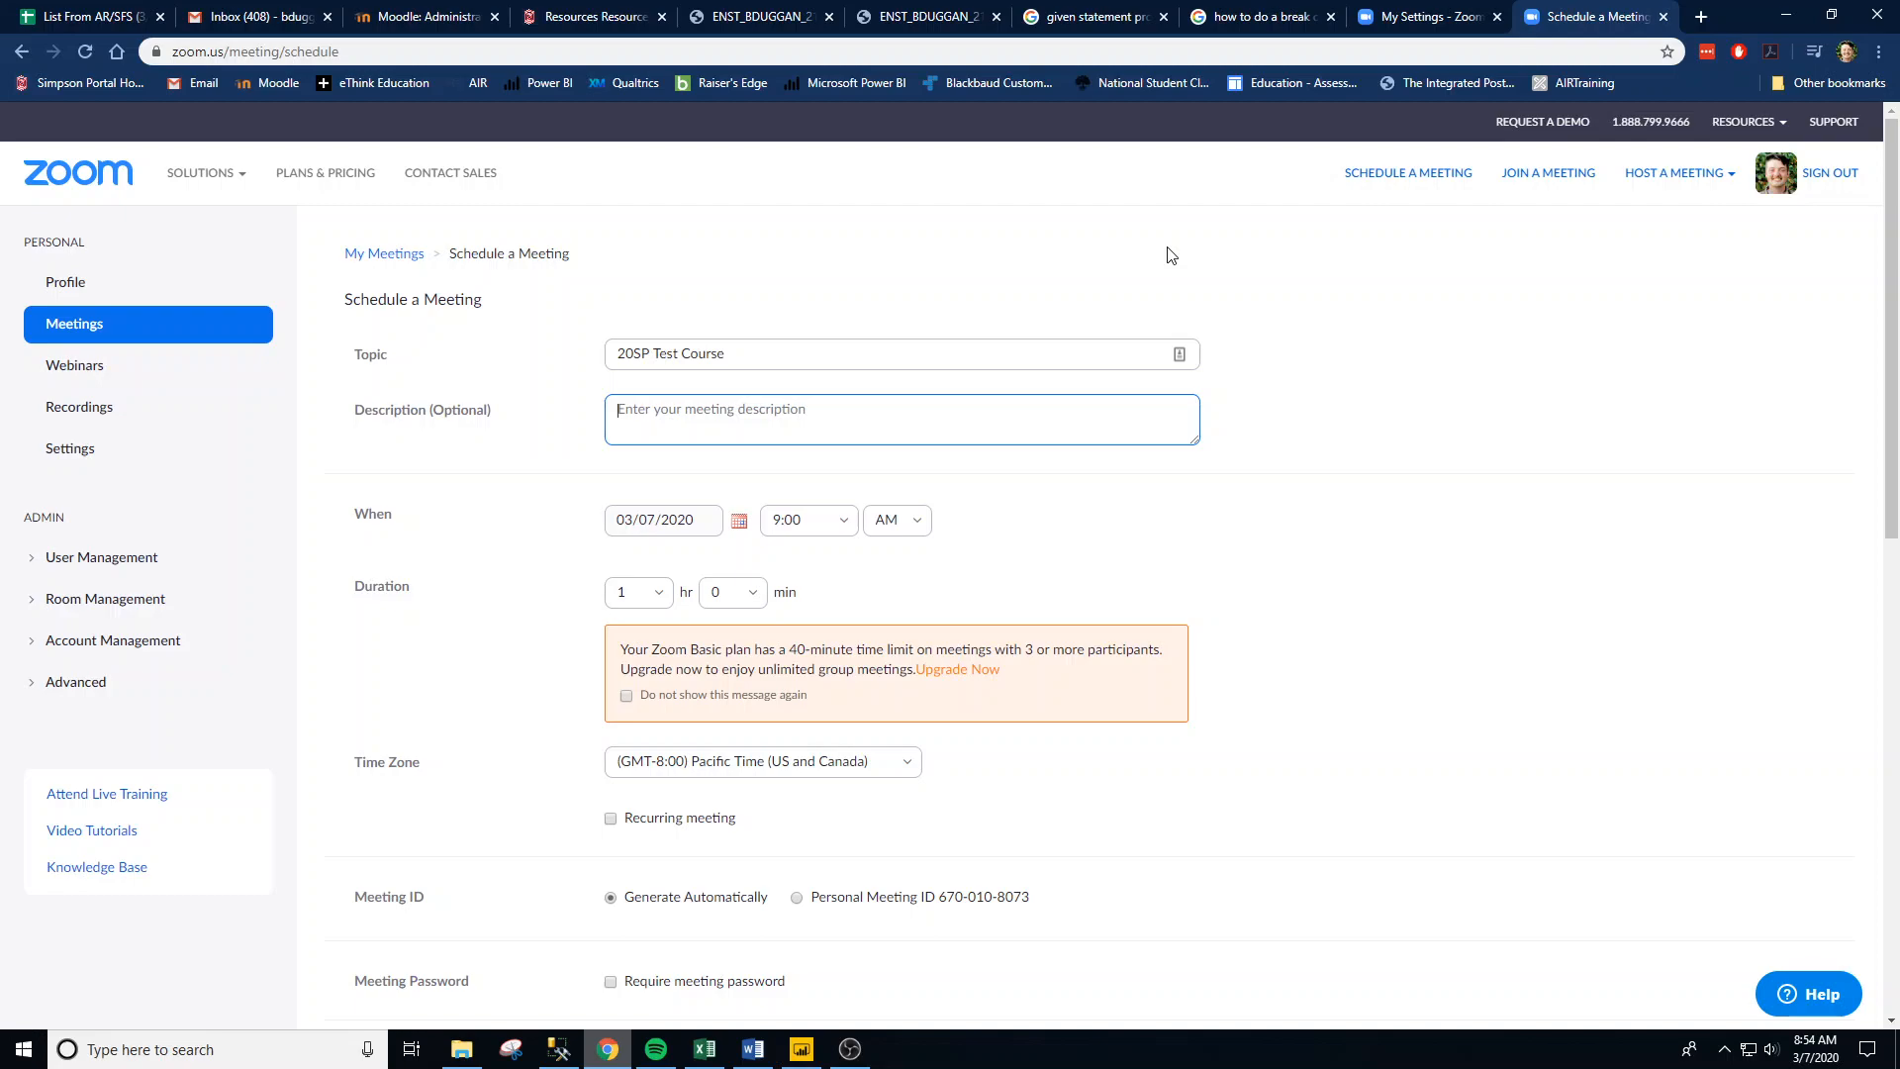
text(Wednesday Class)
Step: Save the meeting with its default time, video, audio and meeting options, and copy its full invitation
scroll(908, 571, down, 1)
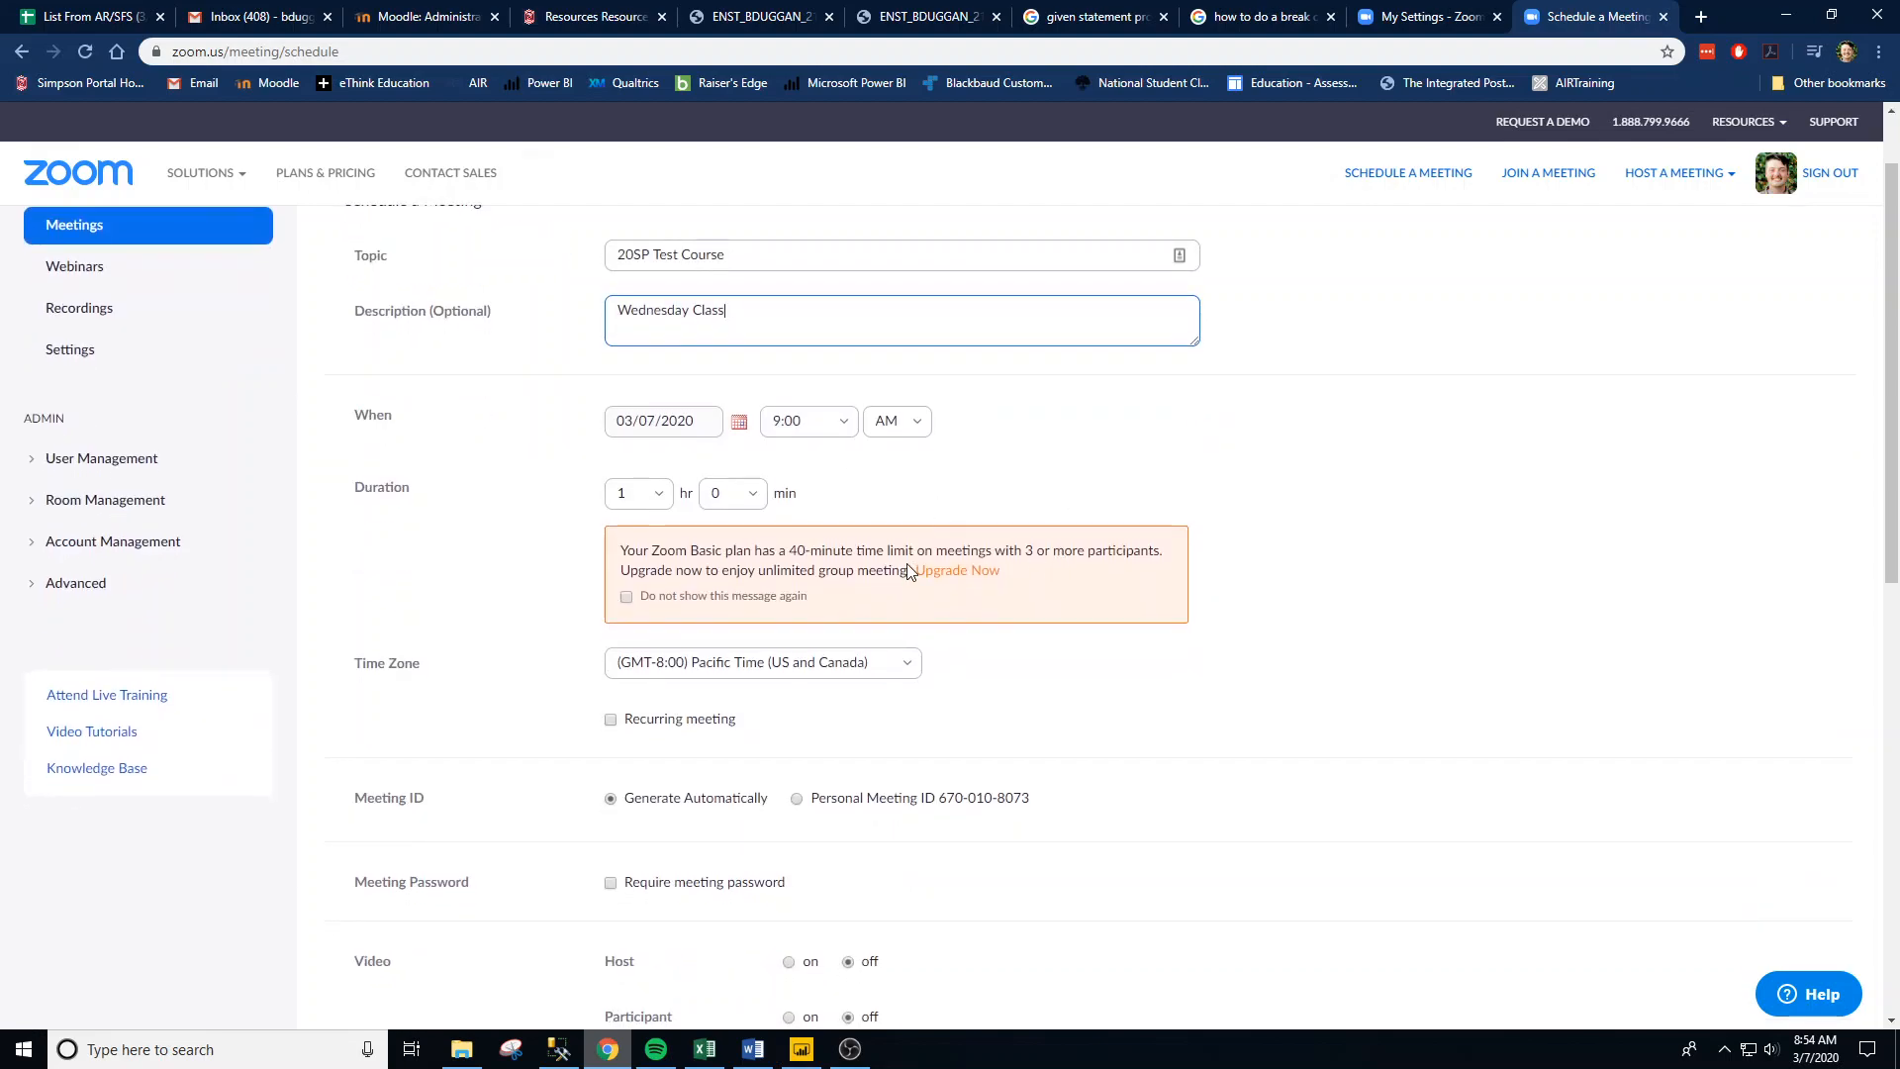
scroll(1105, 500, down, 1)
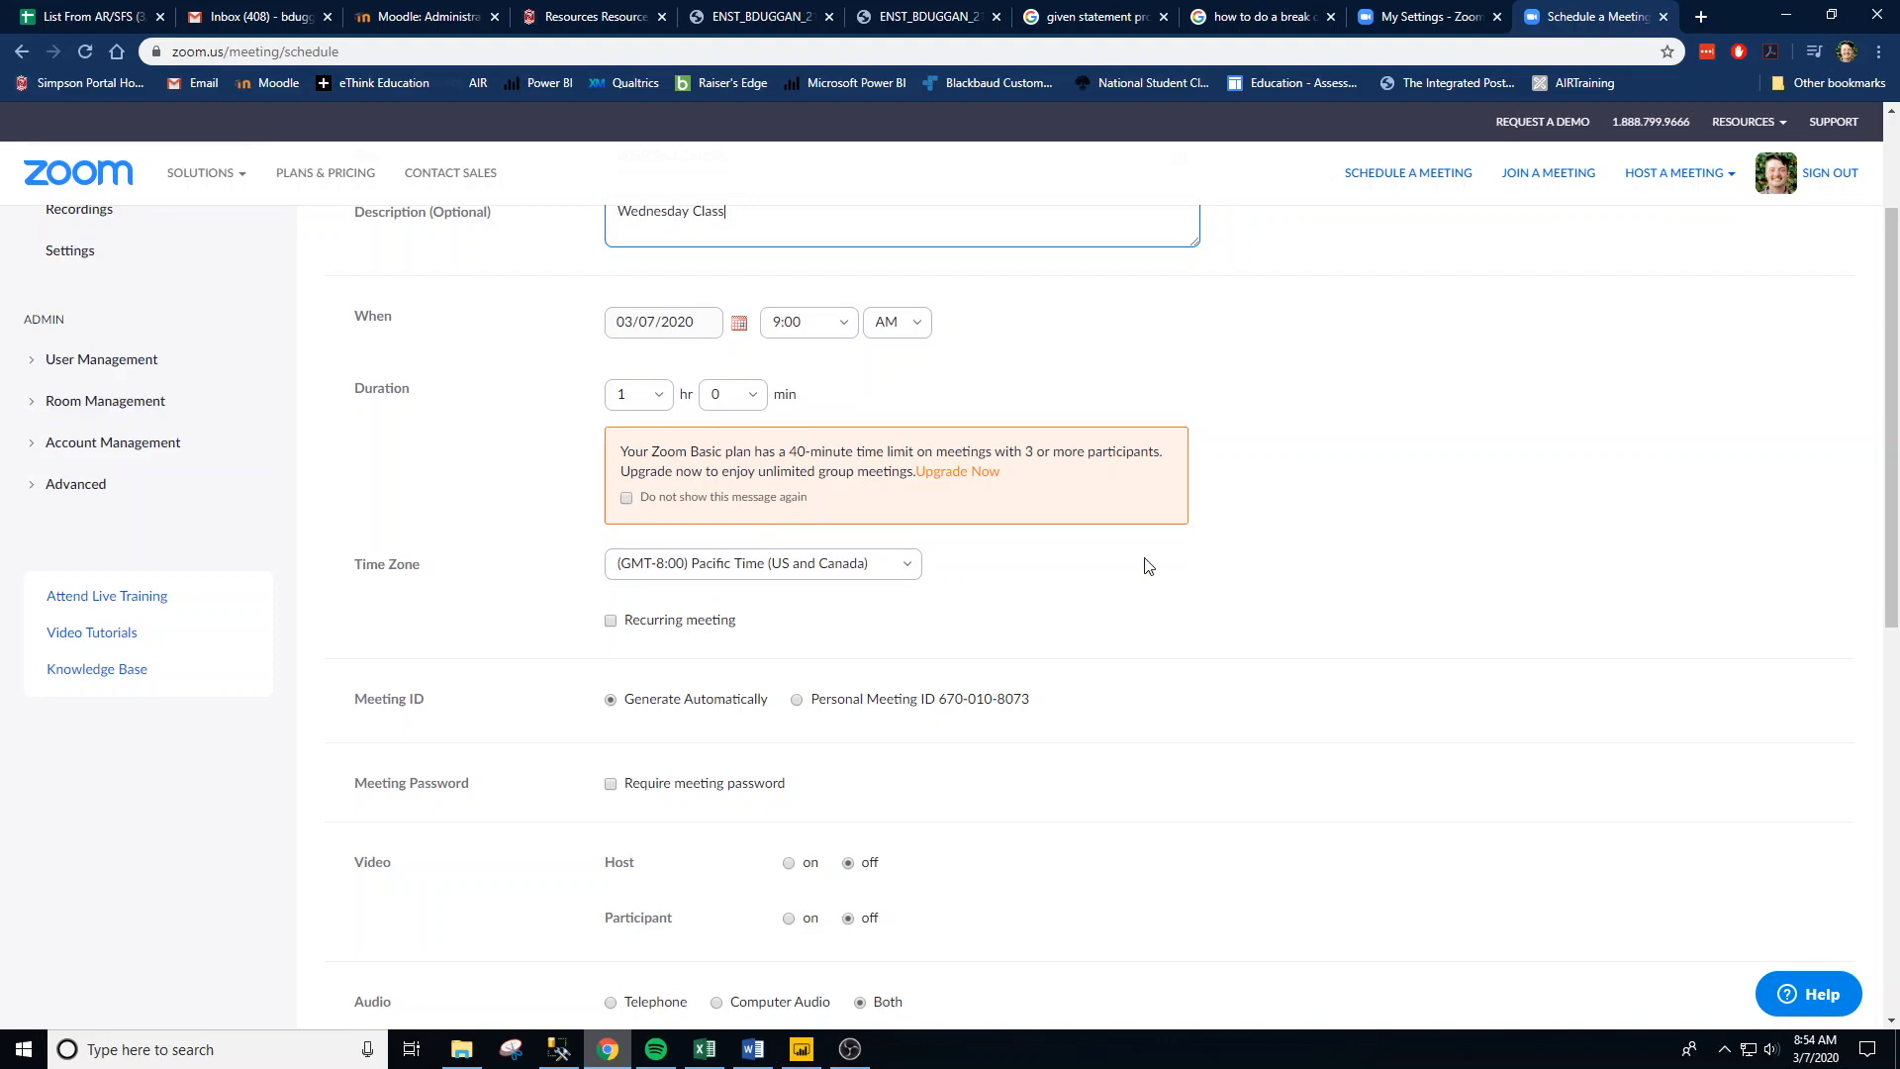
scroll(1146, 565, down, 3)
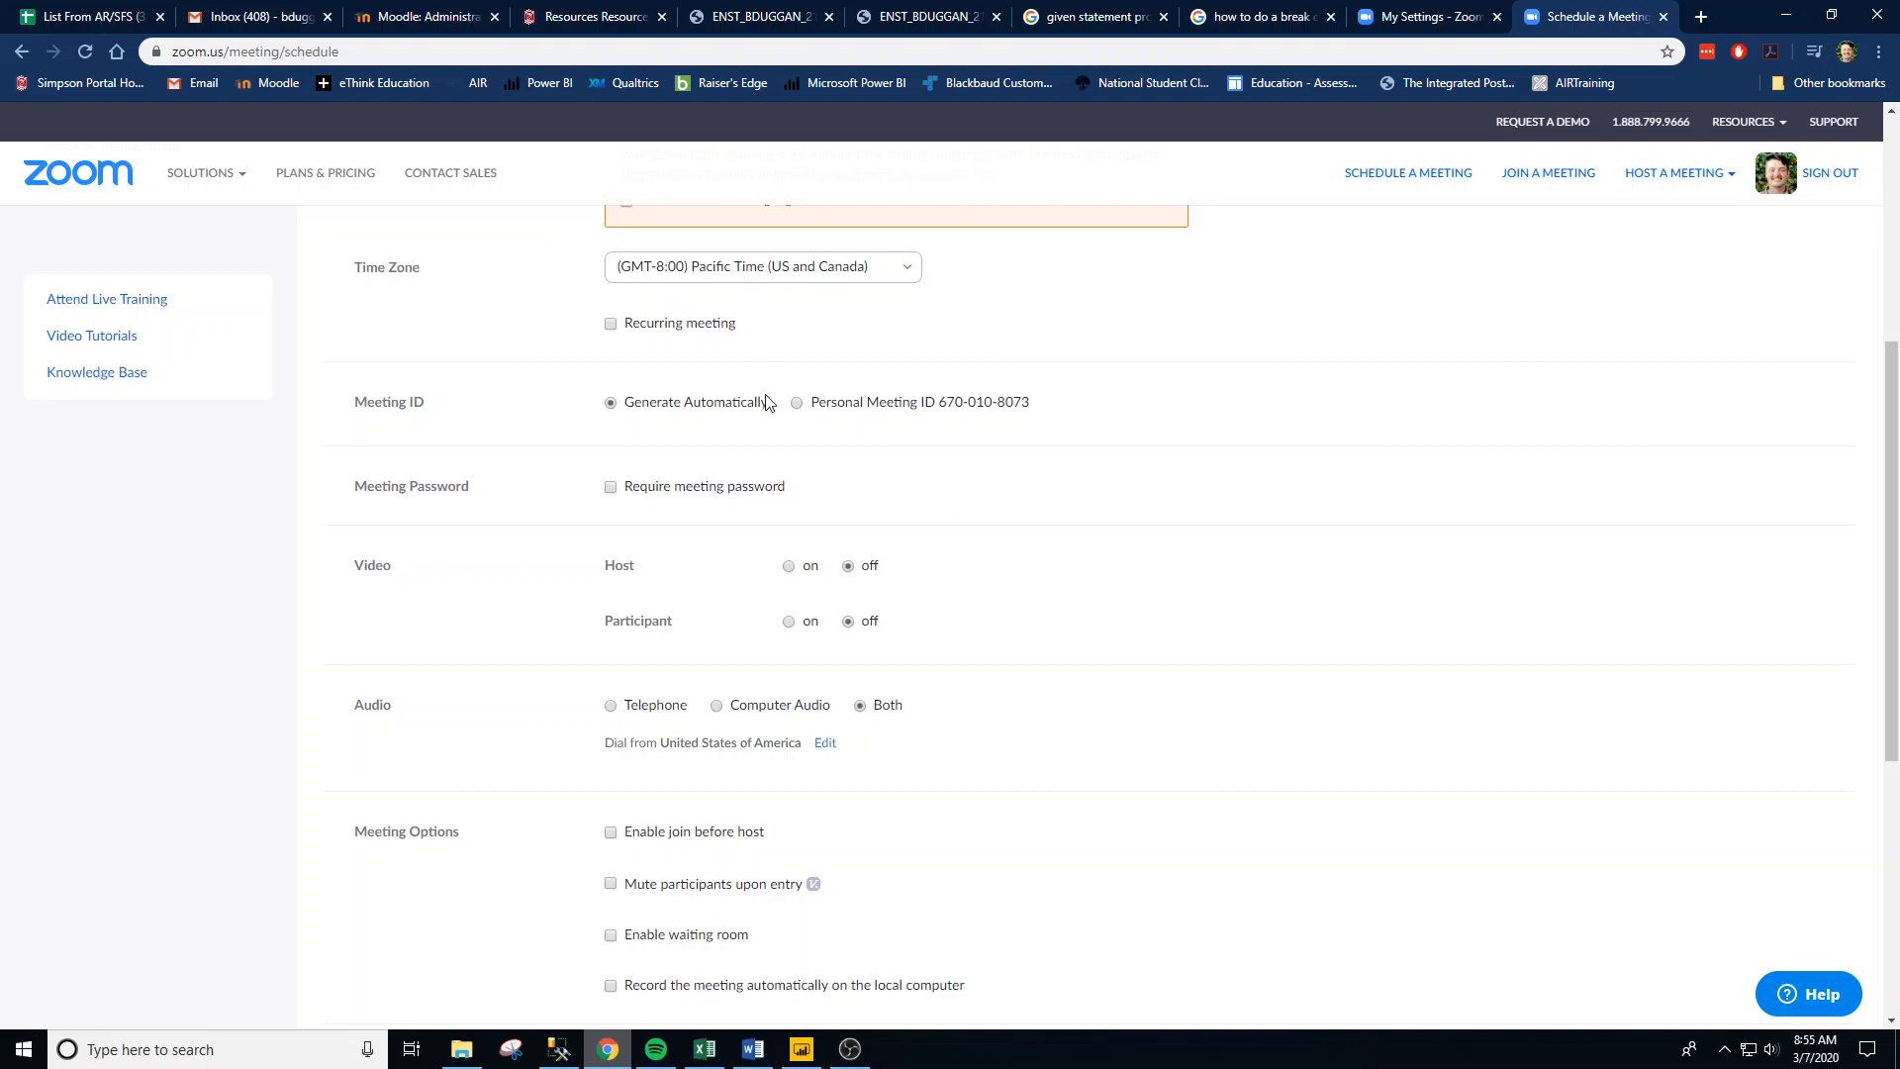
scroll(762, 401, down, 1)
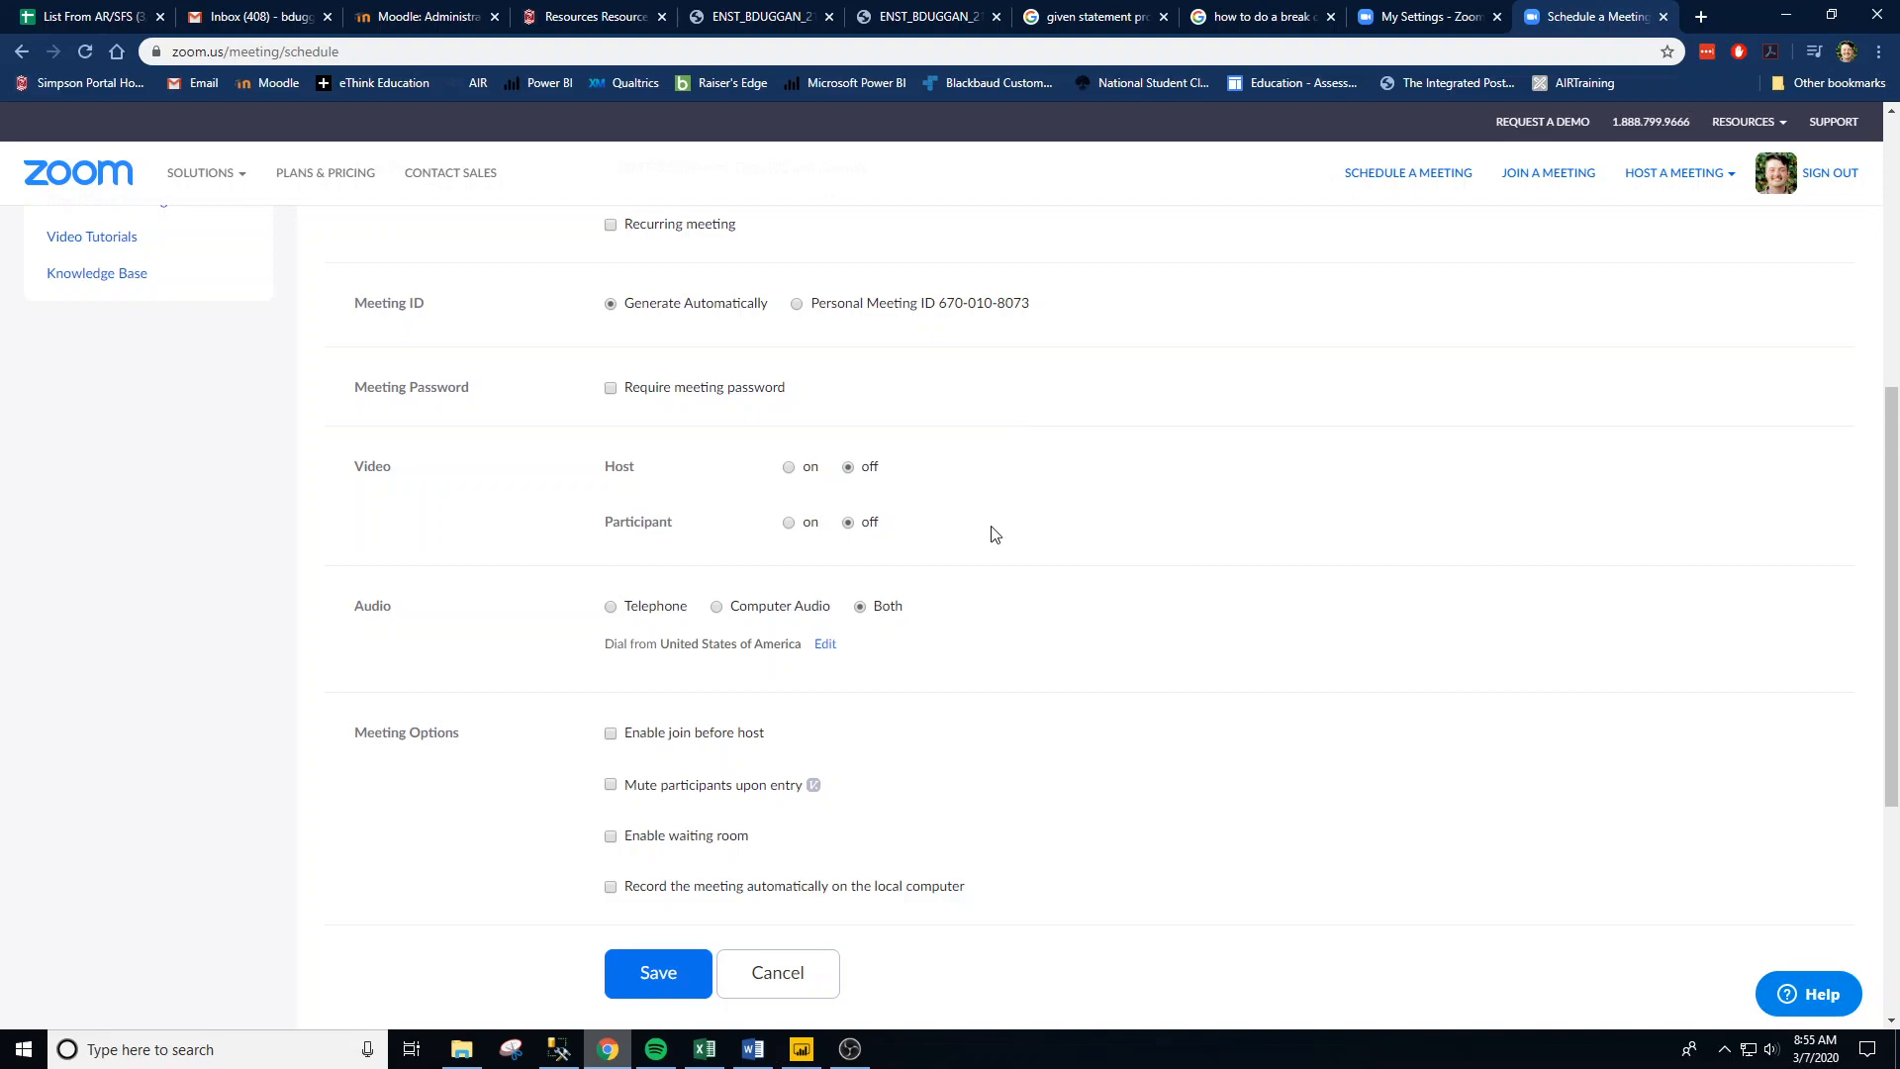
scroll(985, 582, down, 2)
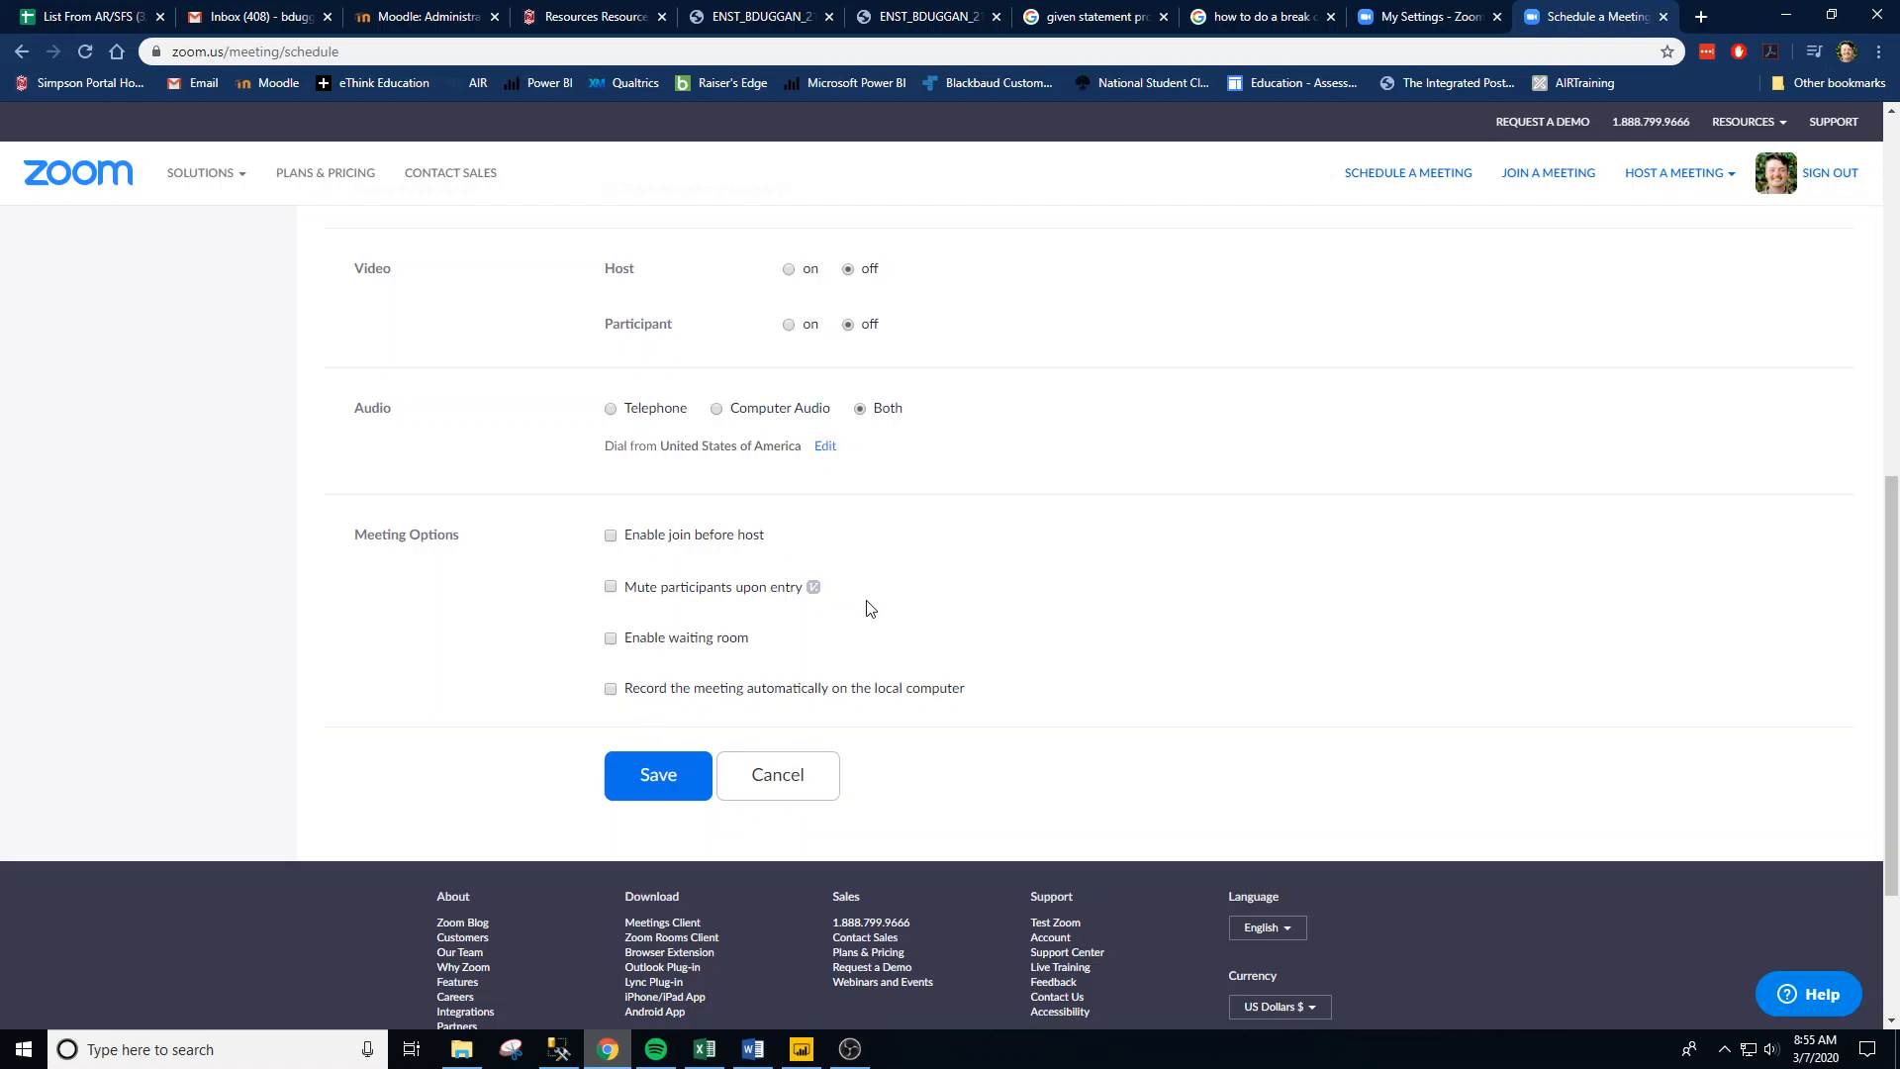
click(666, 776)
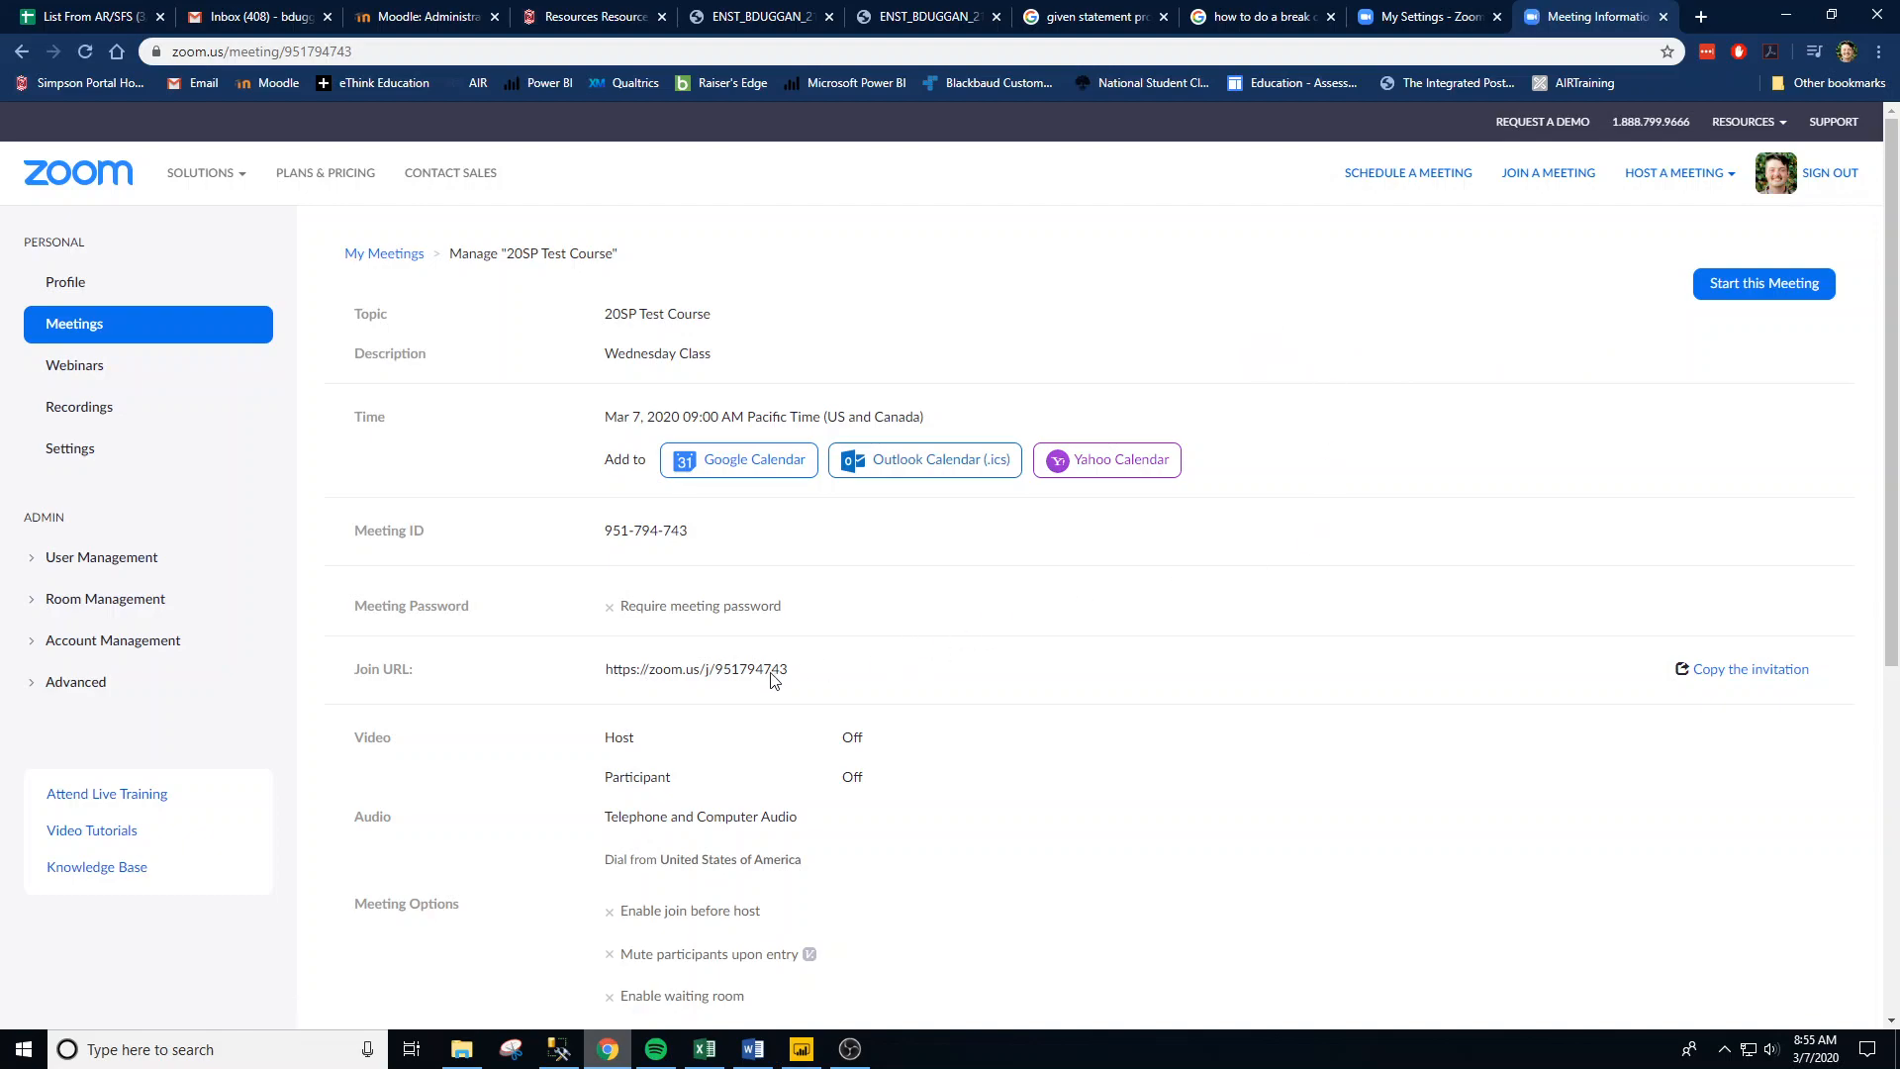
click(1776, 679)
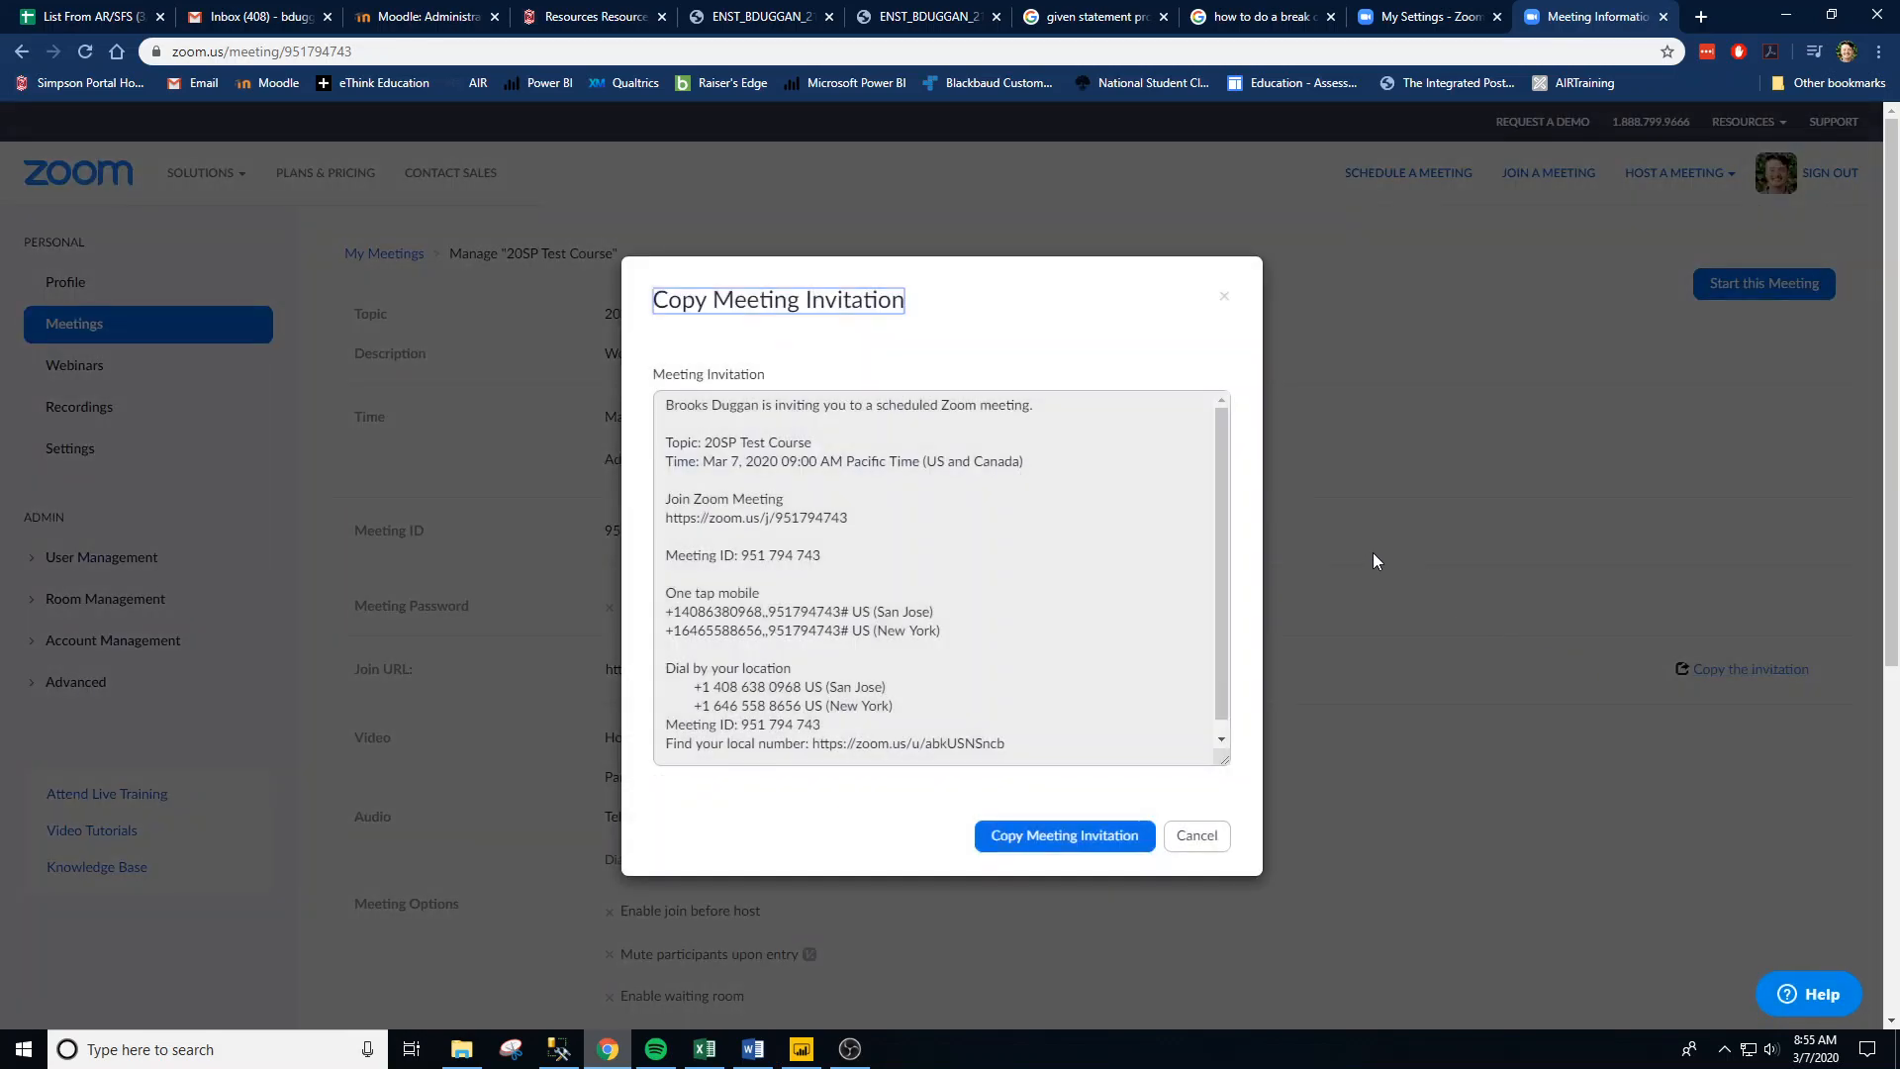
click(1051, 851)
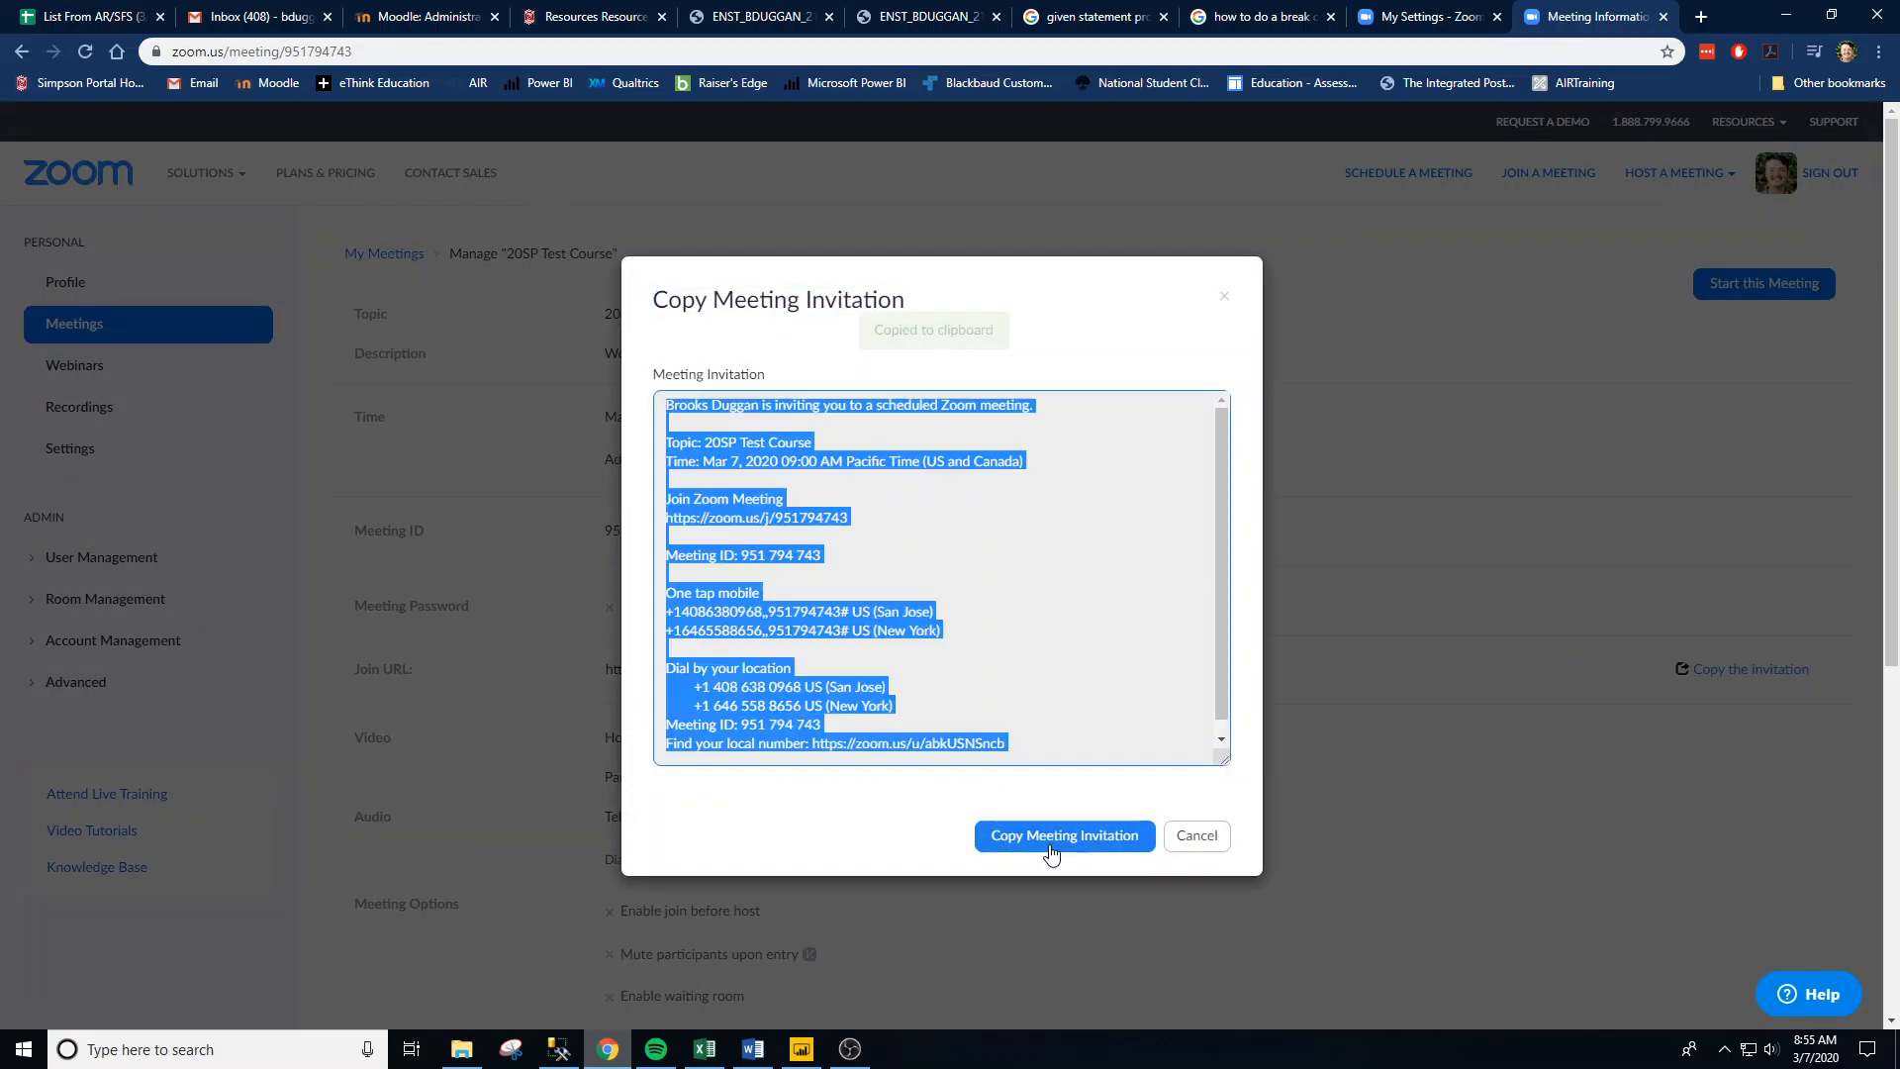
Step: Switch to Moodle and sign in through the university page with the saved username and account password
click(460, 8)
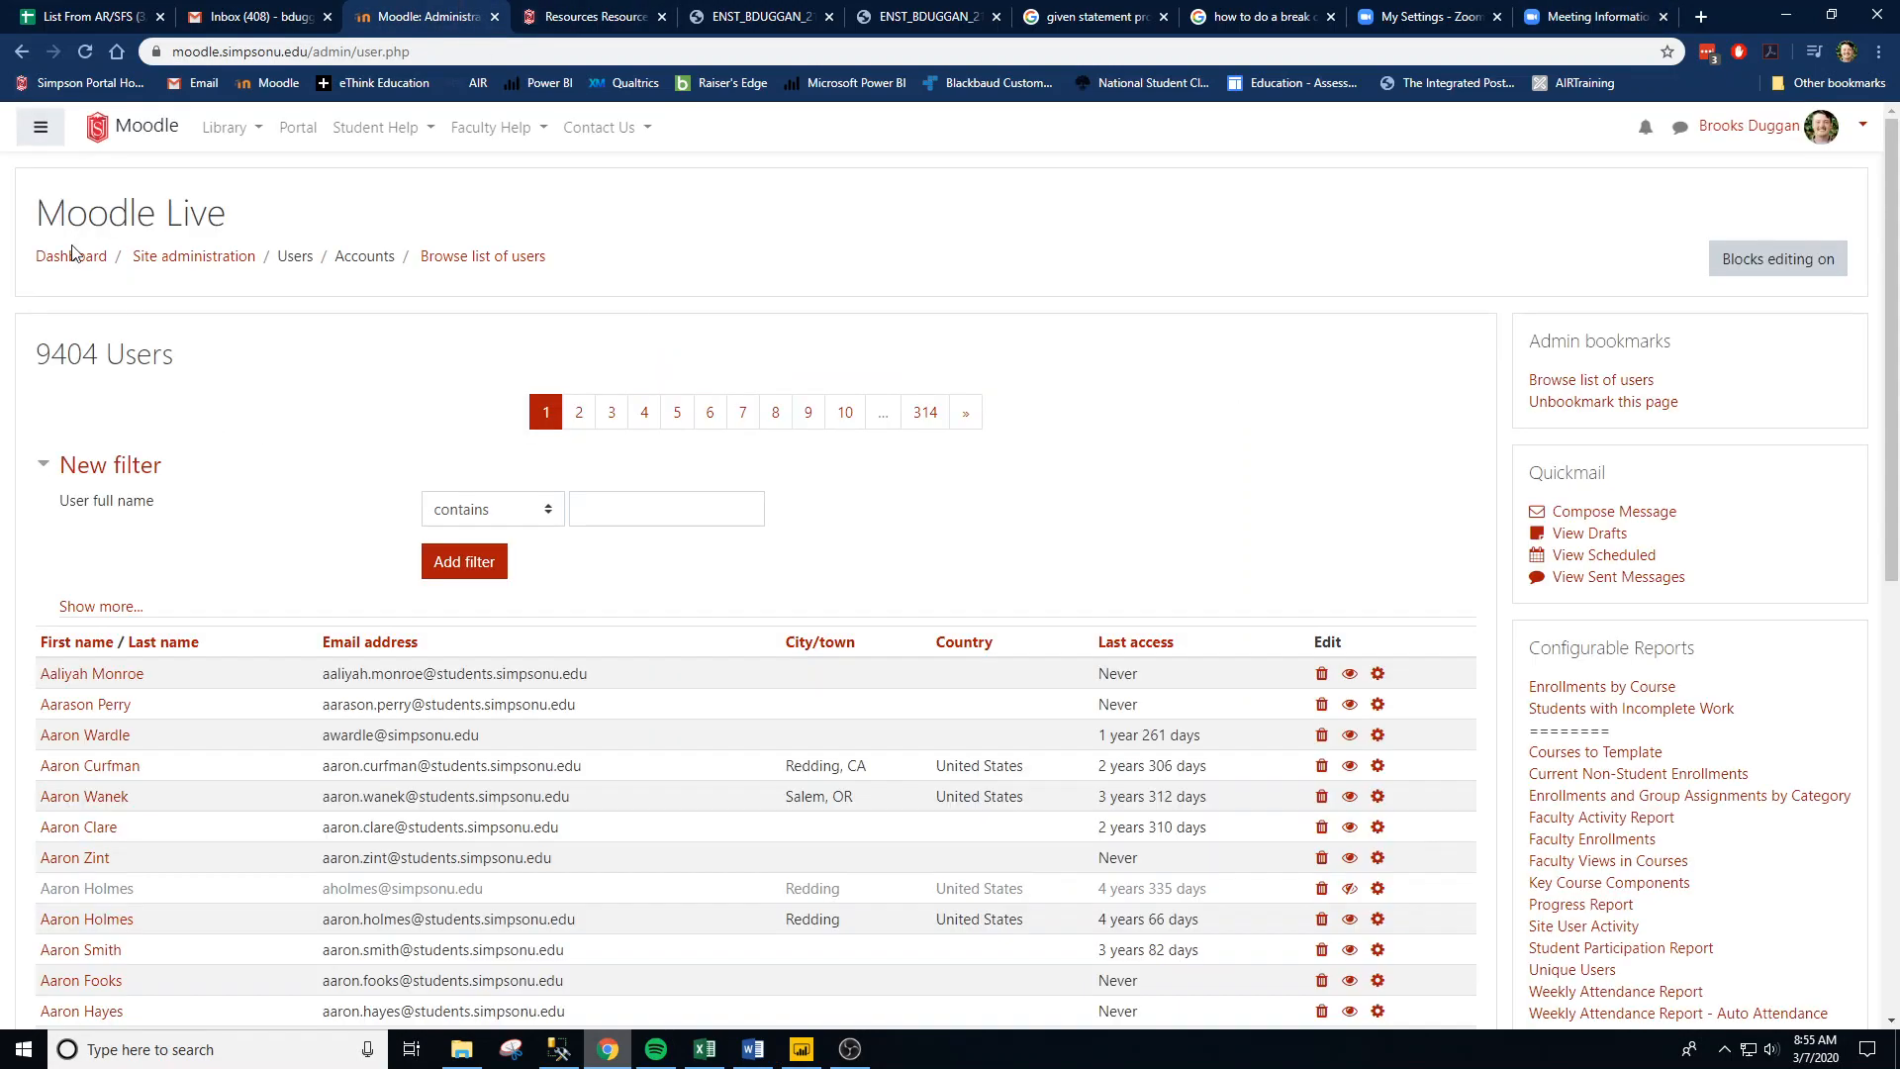
click(132, 136)
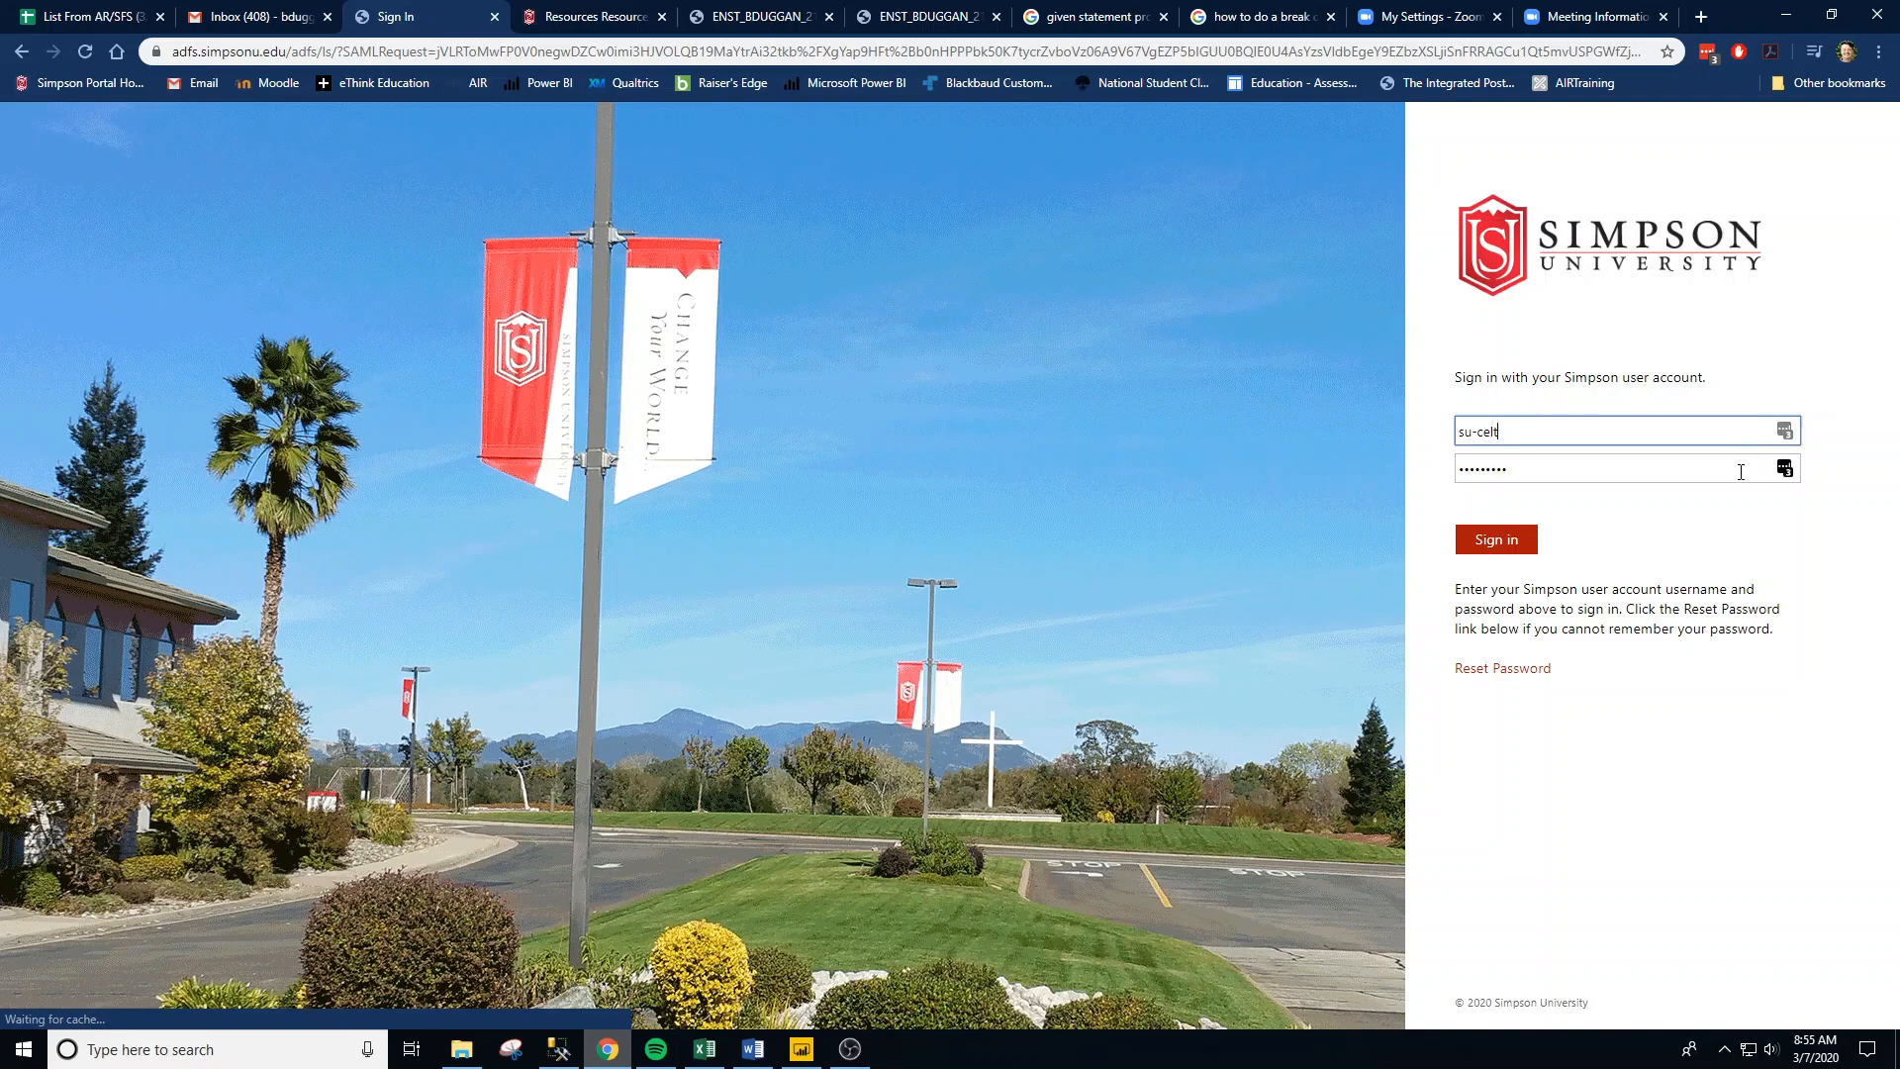
click(1562, 445)
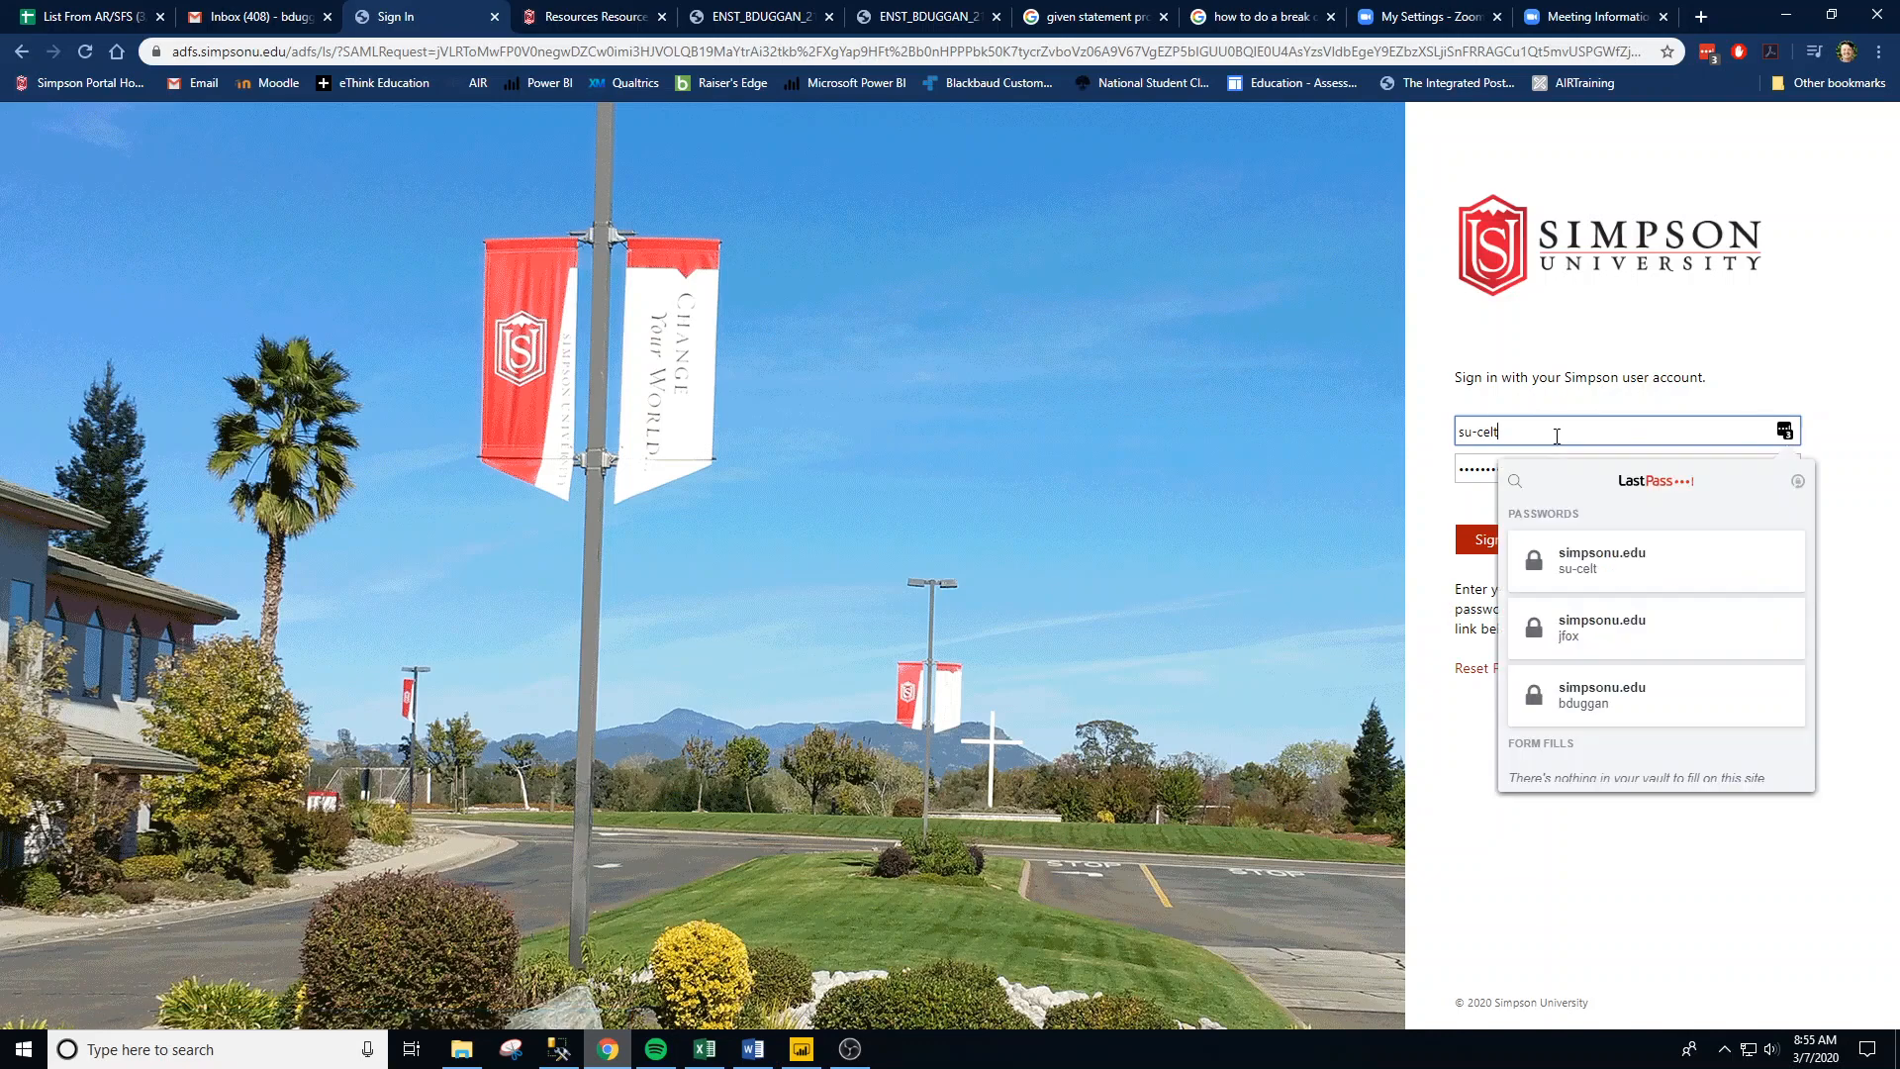
click(1619, 683)
key(Return)
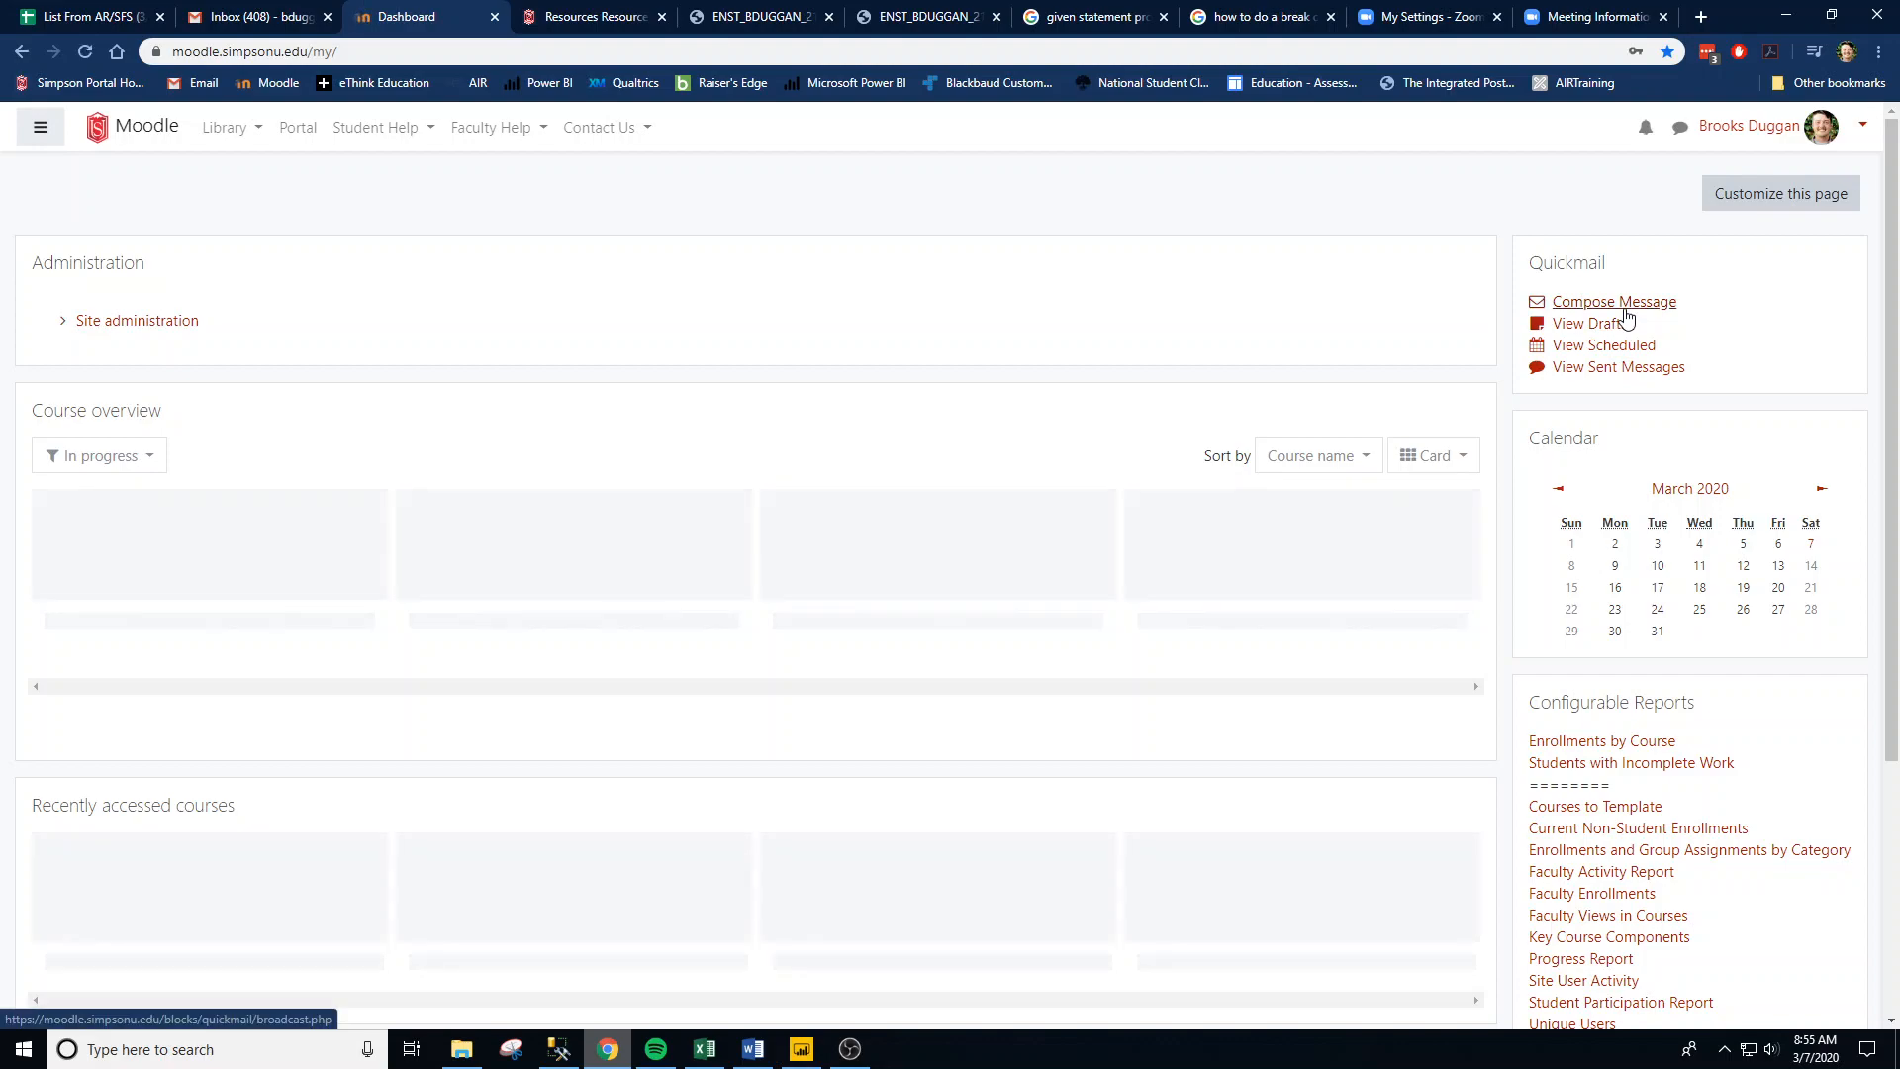
Step: Compose a Quickmail message and paste the copied Zoom meeting invitation into its body
click(1625, 303)
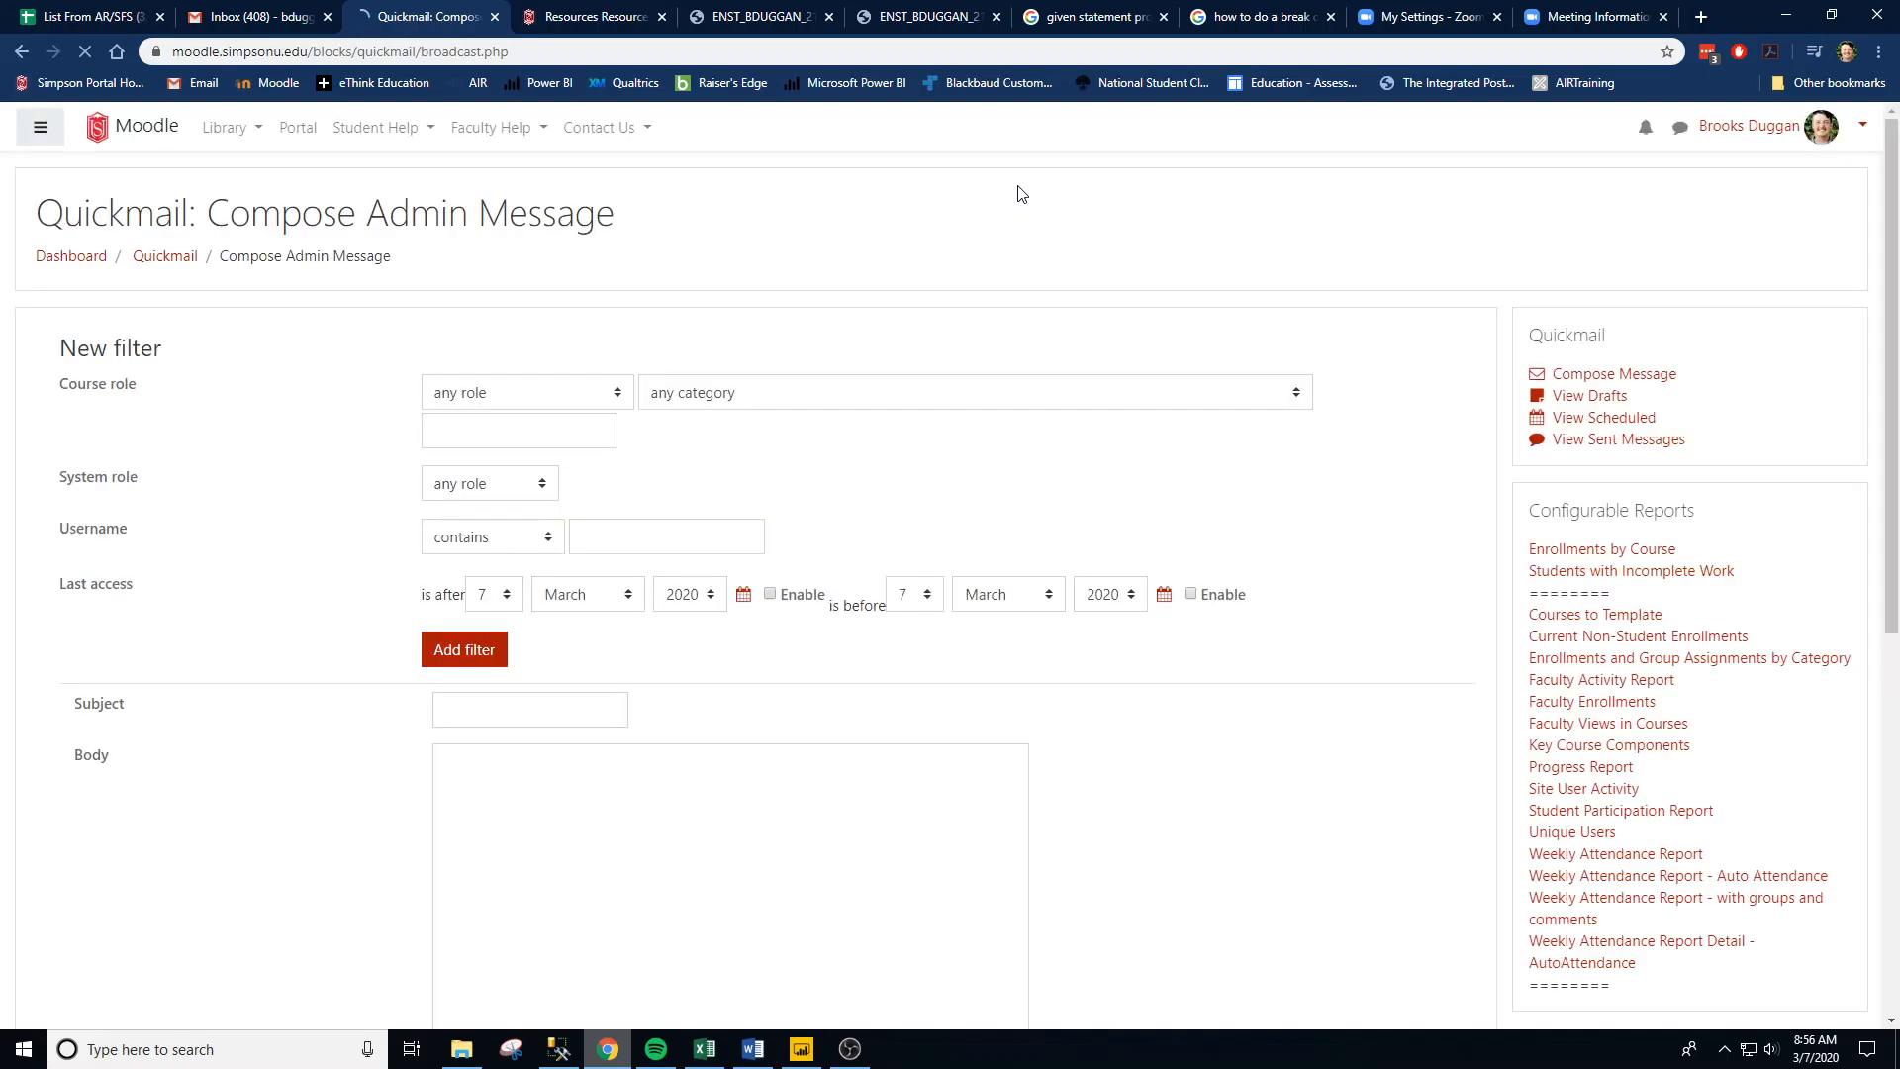
scroll(644, 729, down, 3)
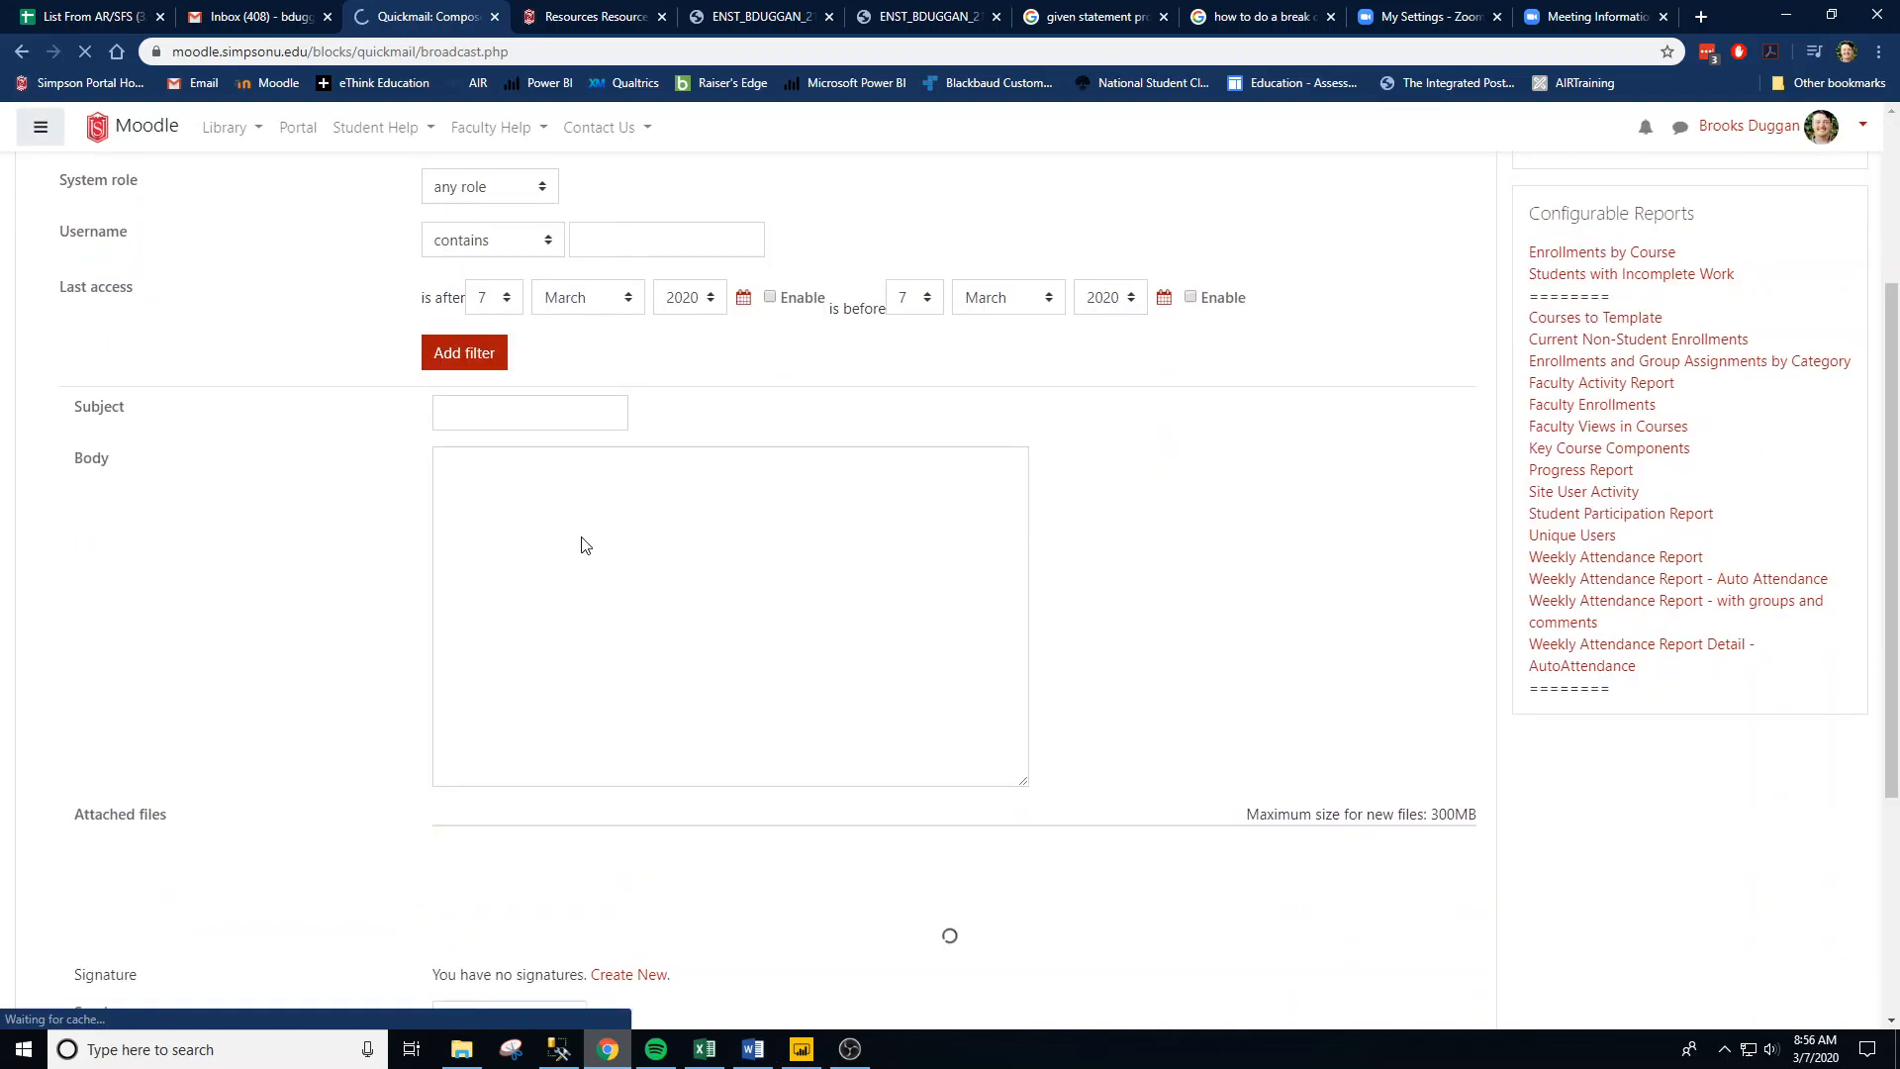
click(589, 526)
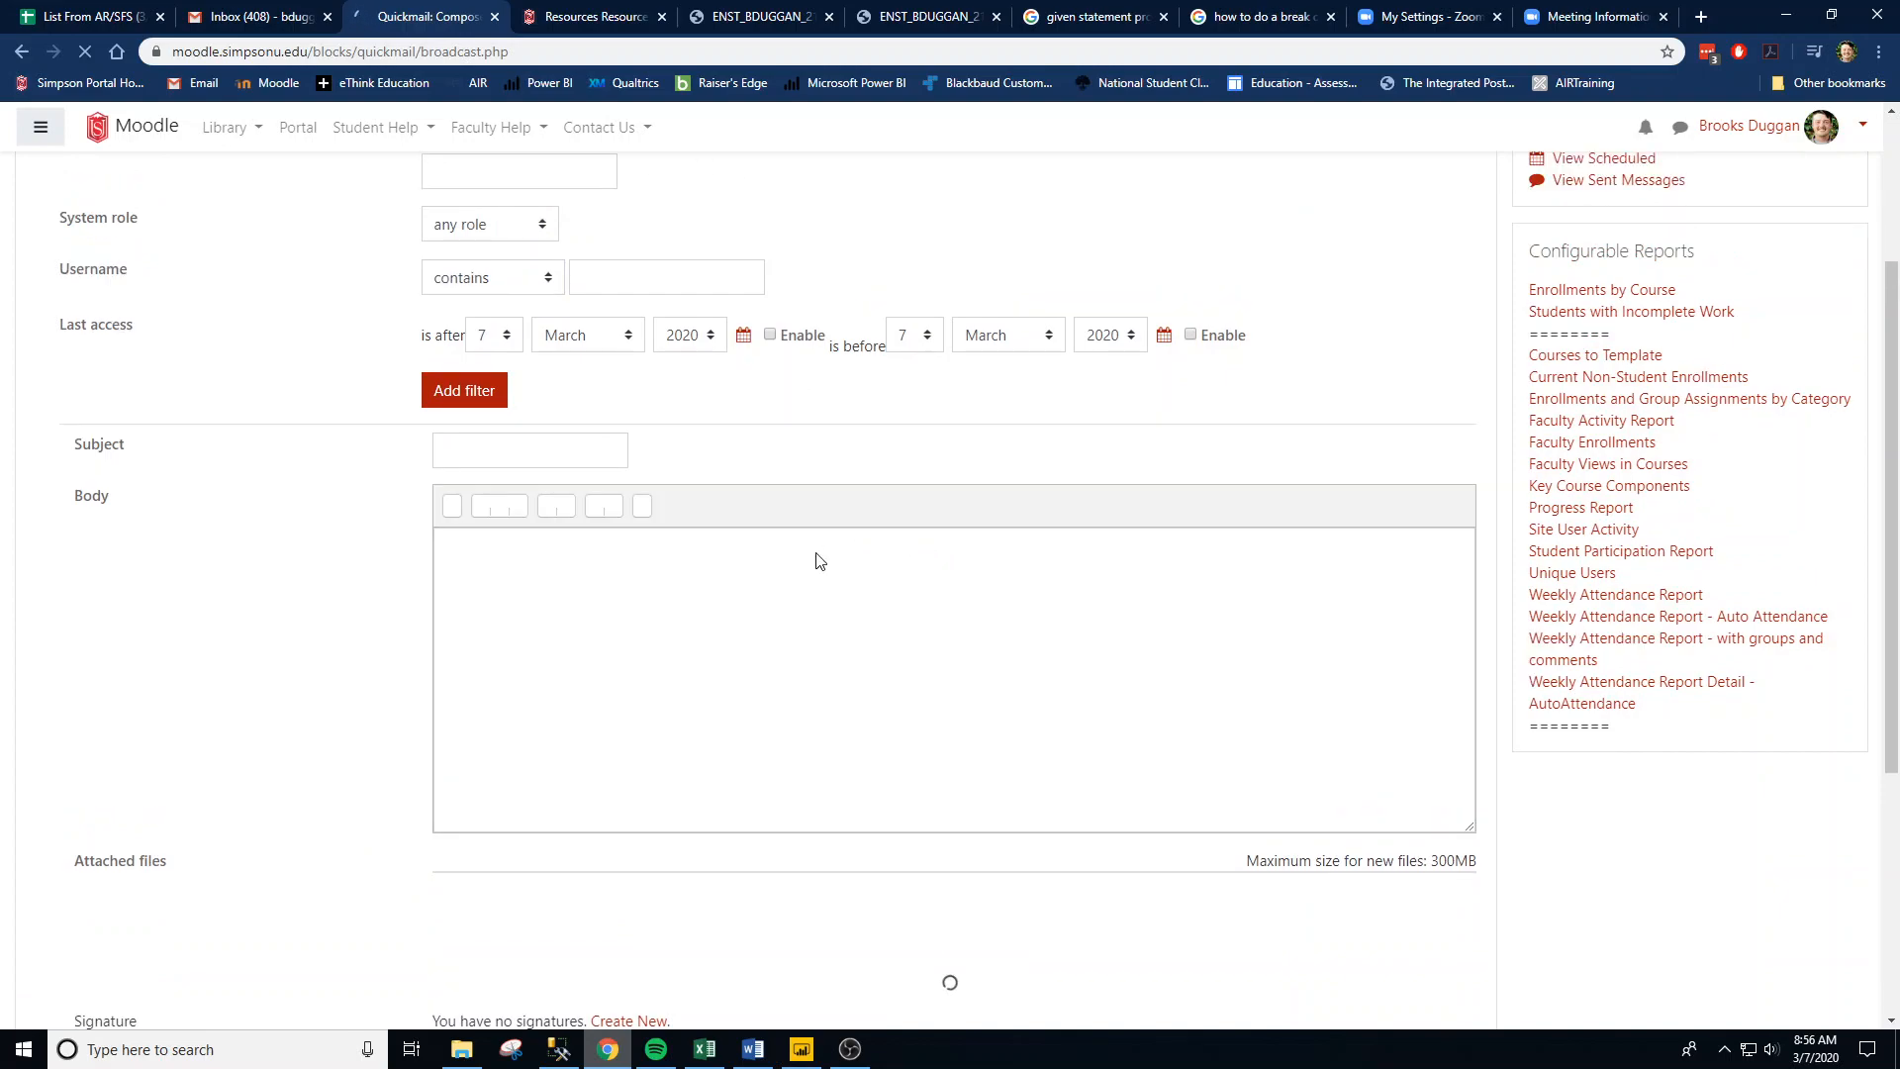
click(749, 631)
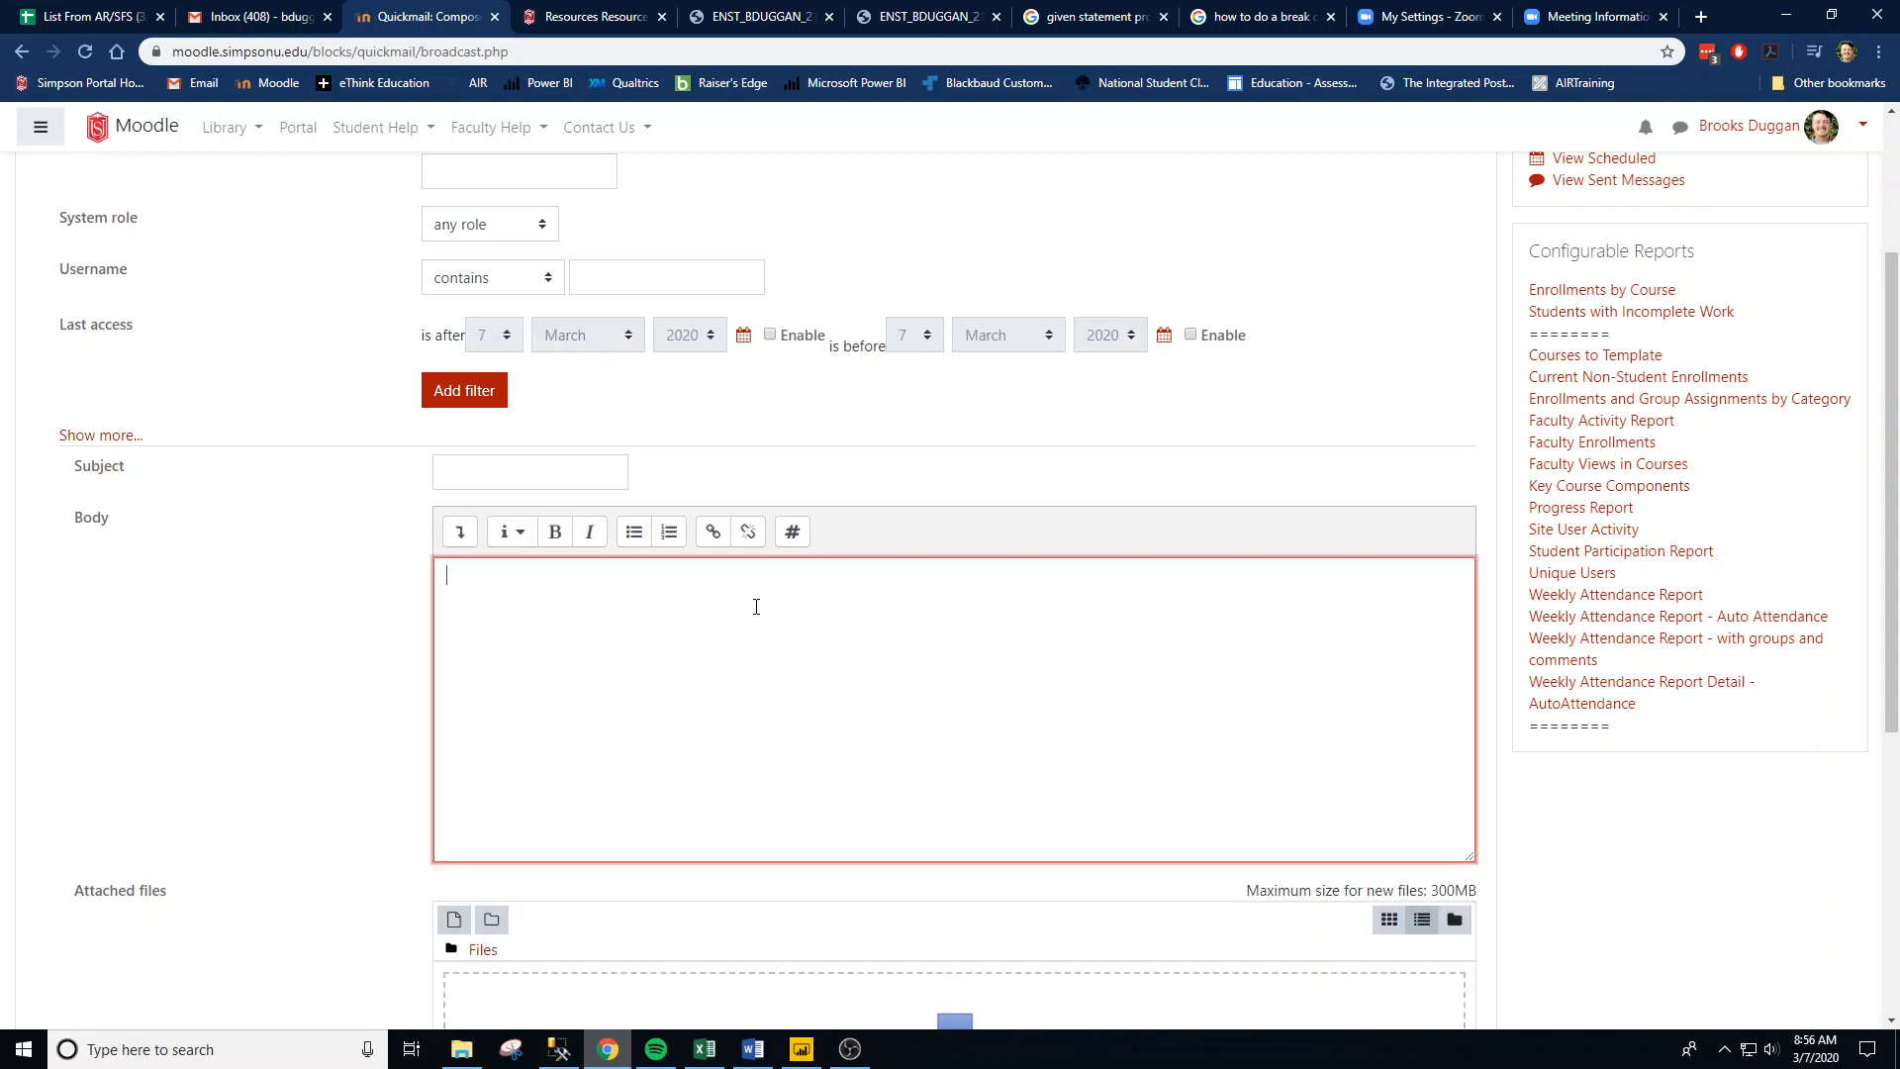
key(ctrl+v)
scroll(920, 679, up, 10)
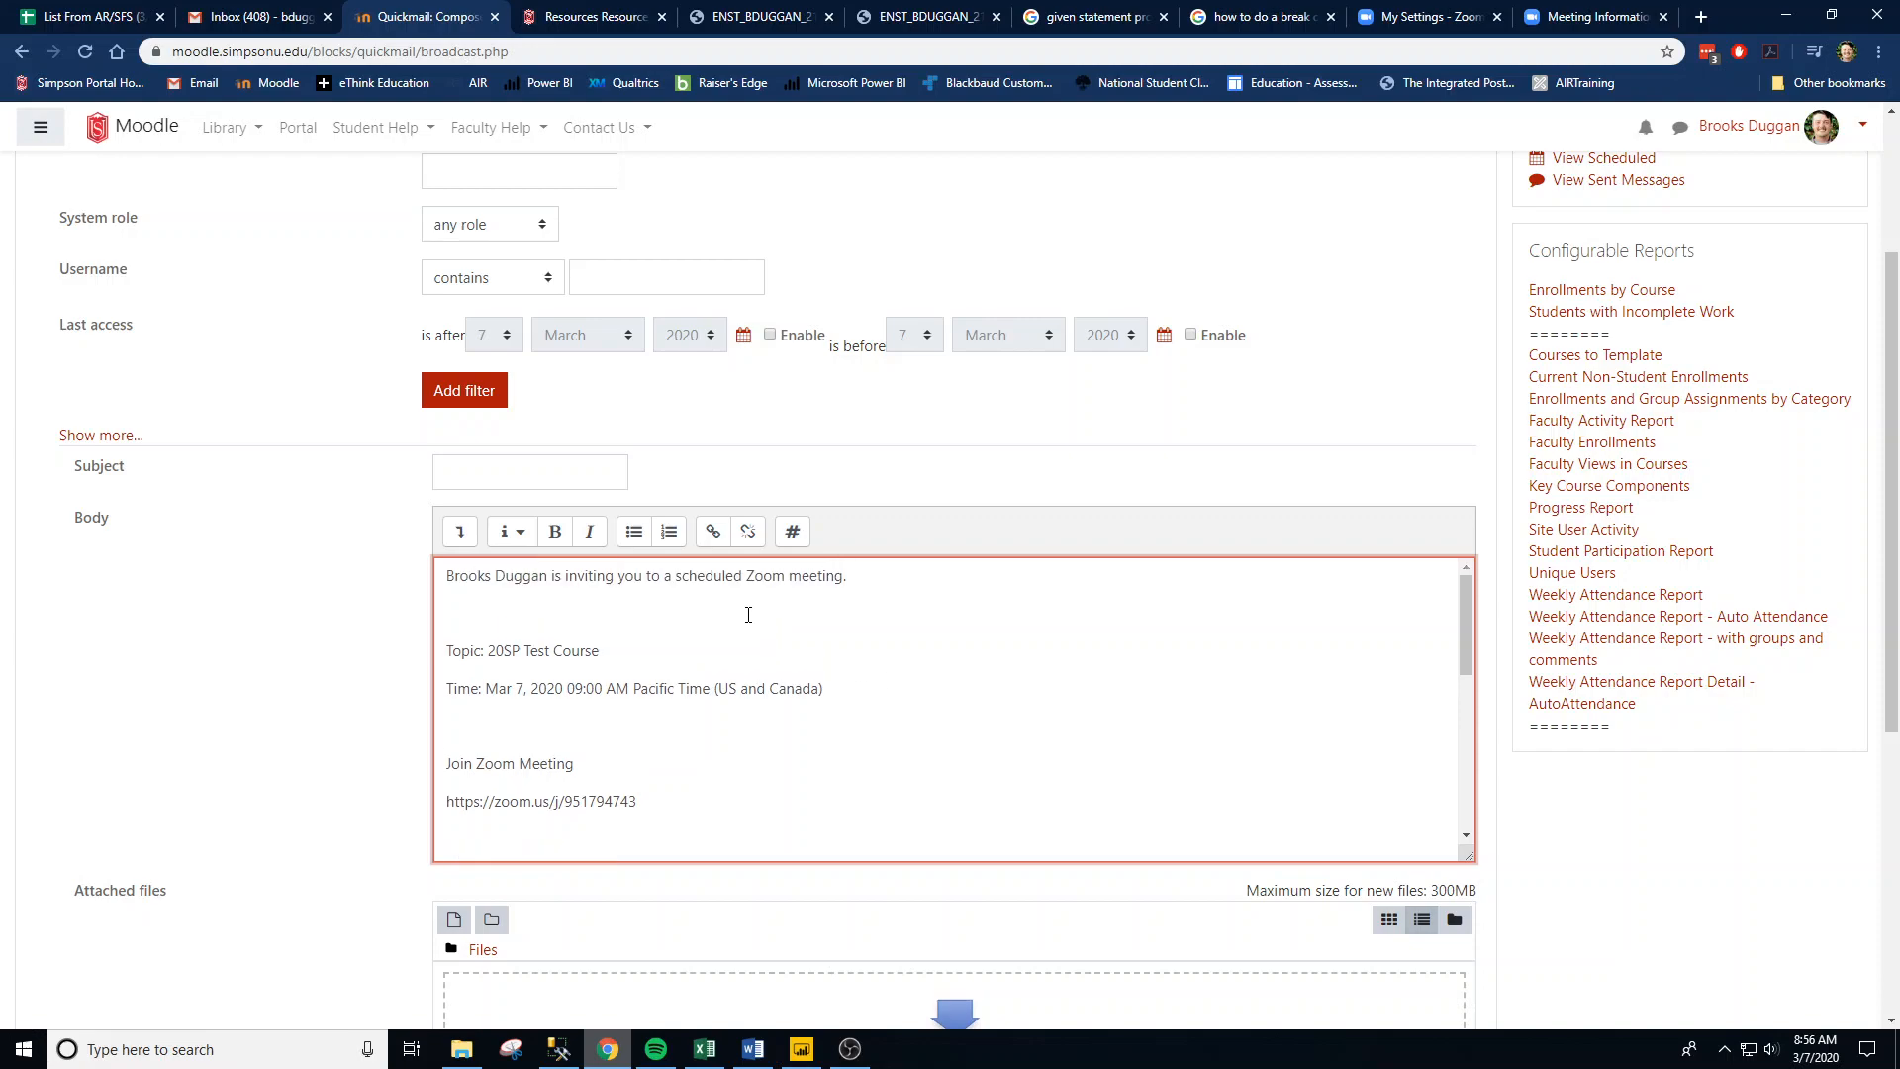
Step: Examine the Quickmail message's subject field, attachments and sending options
click(491, 479)
scroll(650, 917, down, 3)
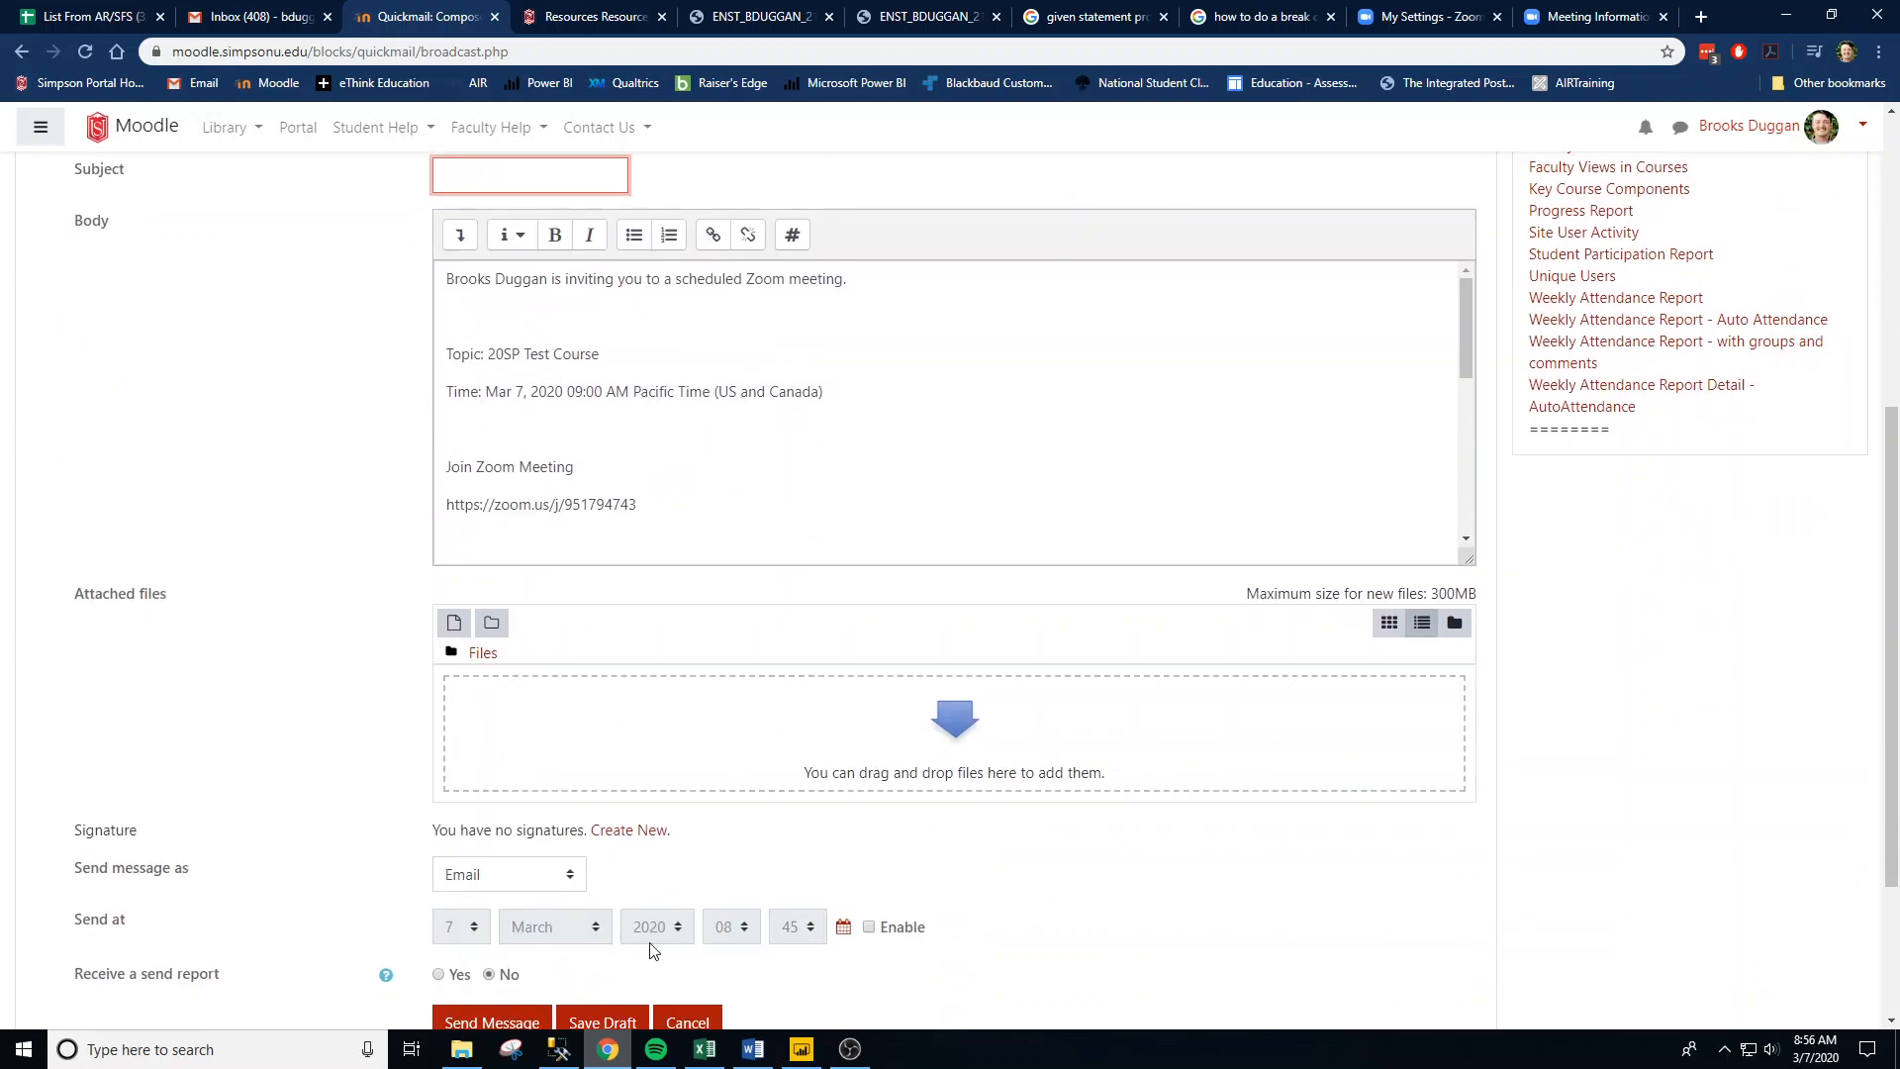
scroll(613, 860, down, 3)
scroll(1375, 752, up, 3)
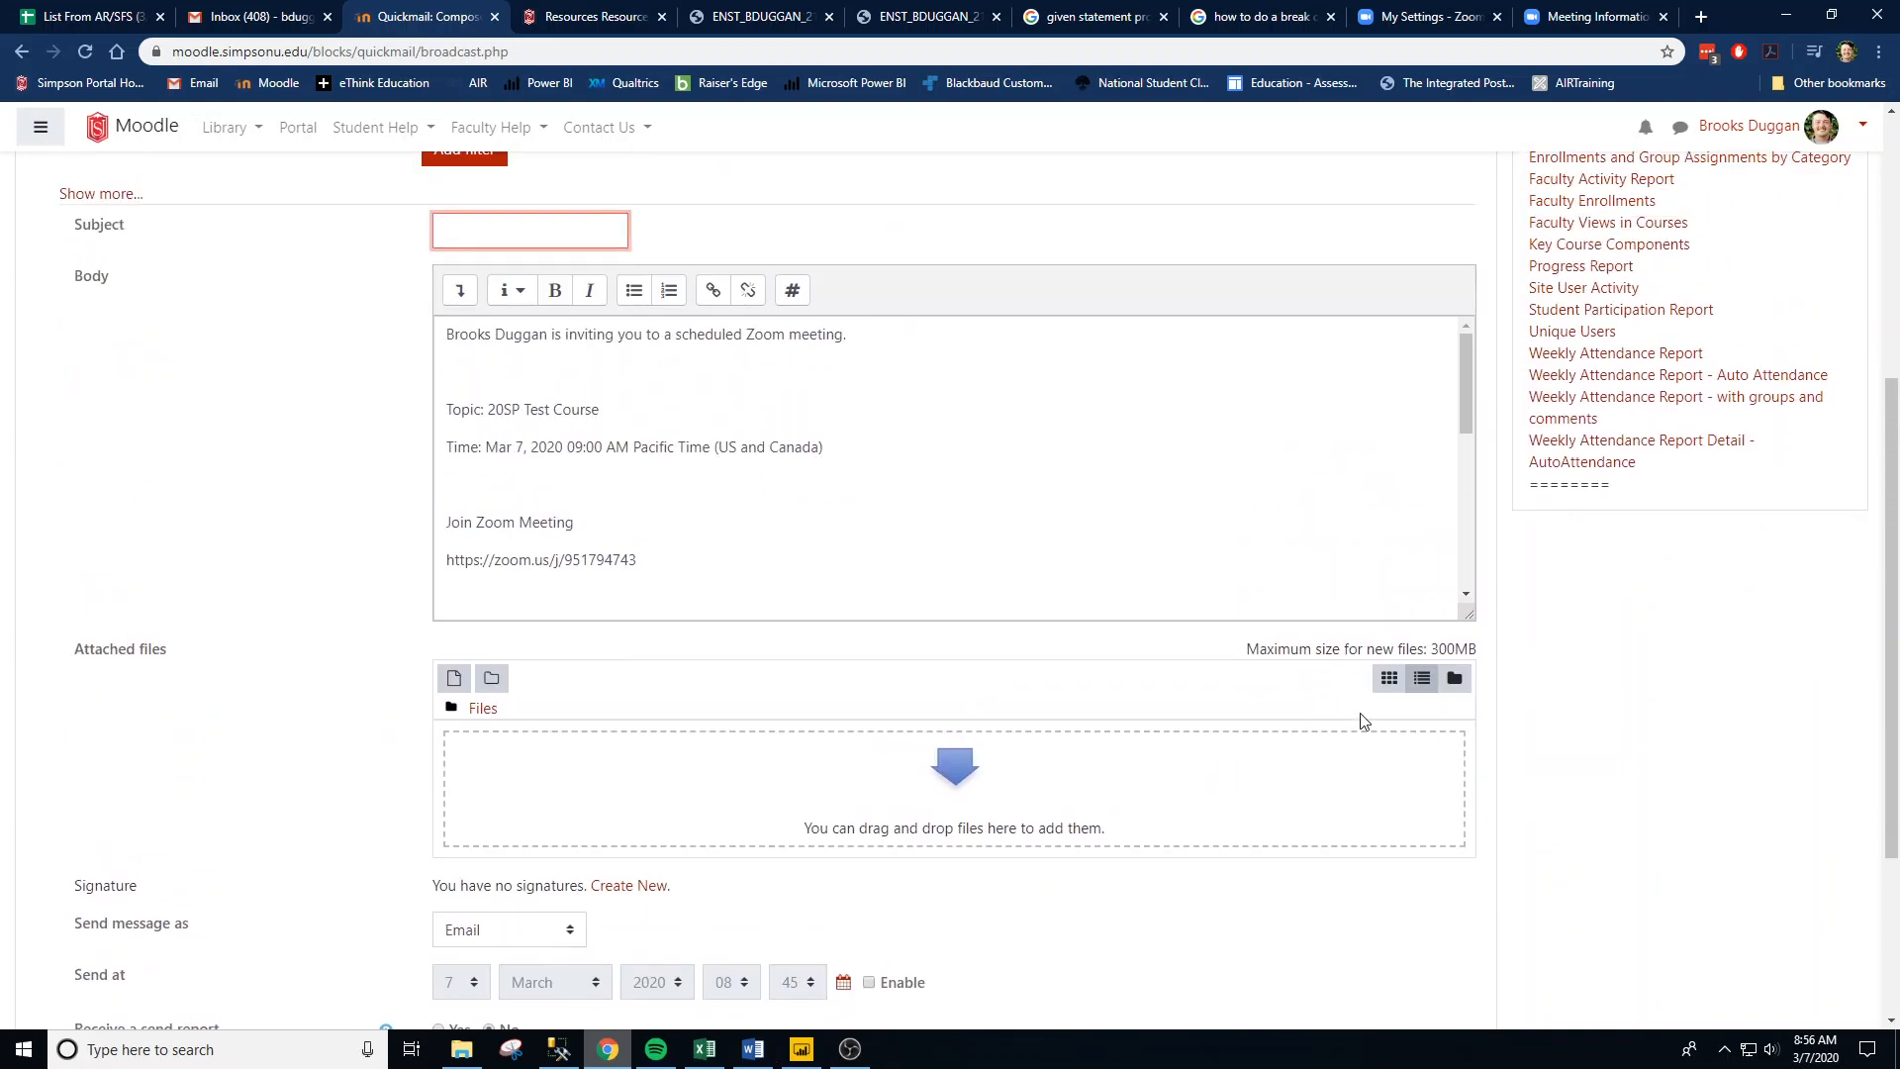
Step: Return to the Zoom settings page and minimize the browser to show the desktop
click(1415, 14)
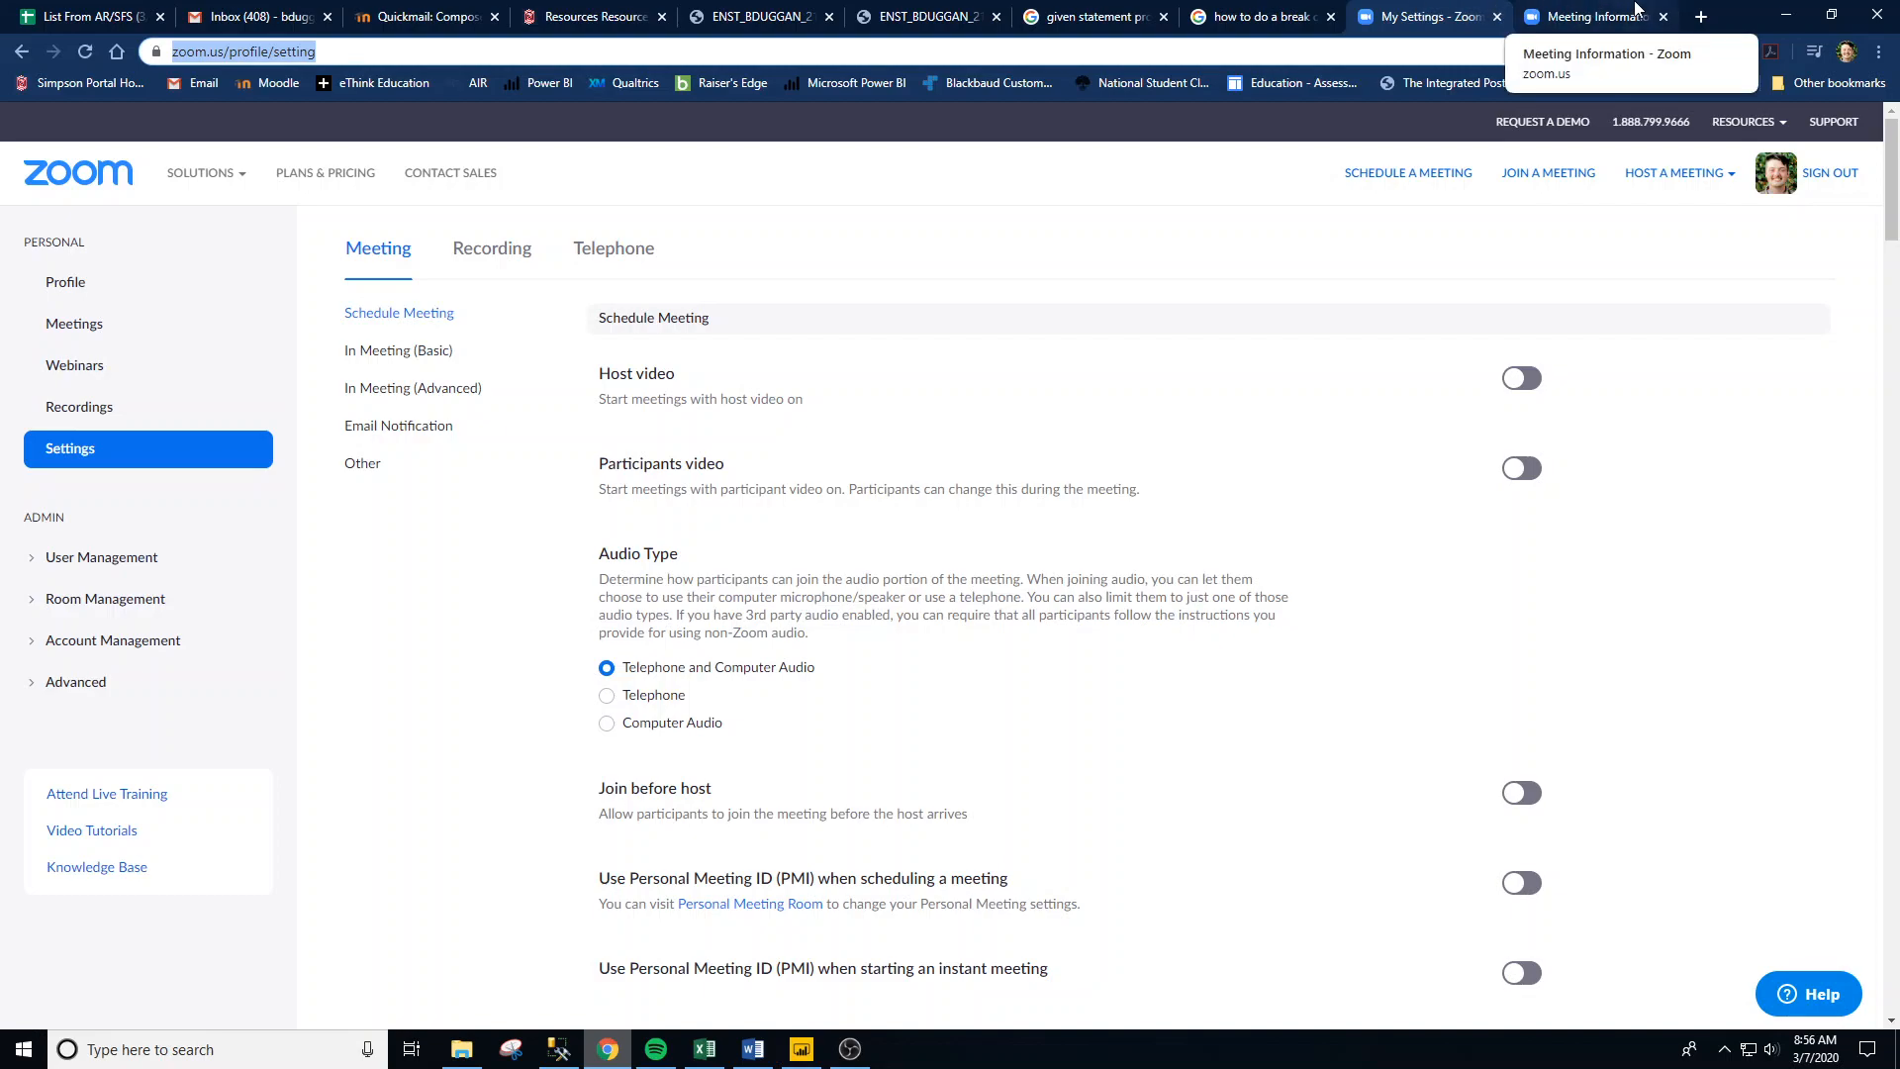
click(1784, 10)
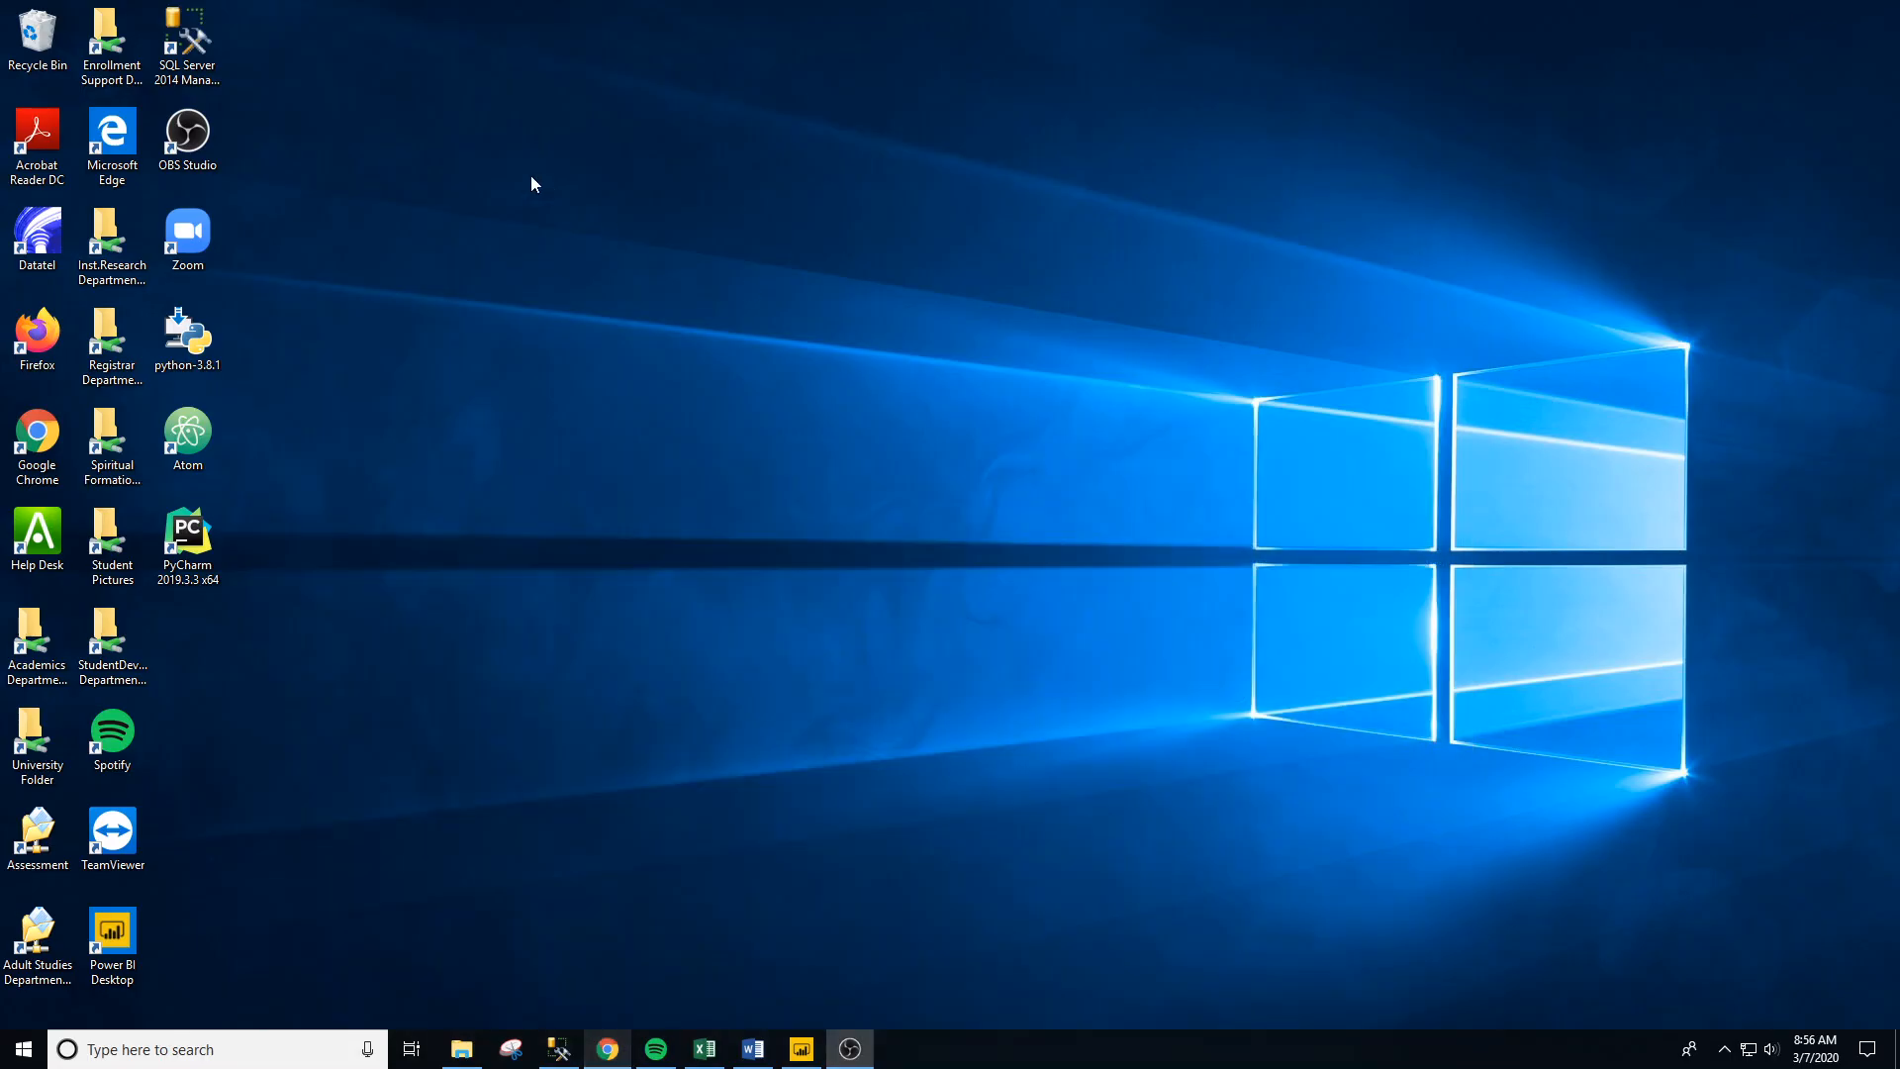
Step: Switch to the Zoom desktop app, start a new meeting with computer audio, and try to turn on the camera
double_click(185, 231)
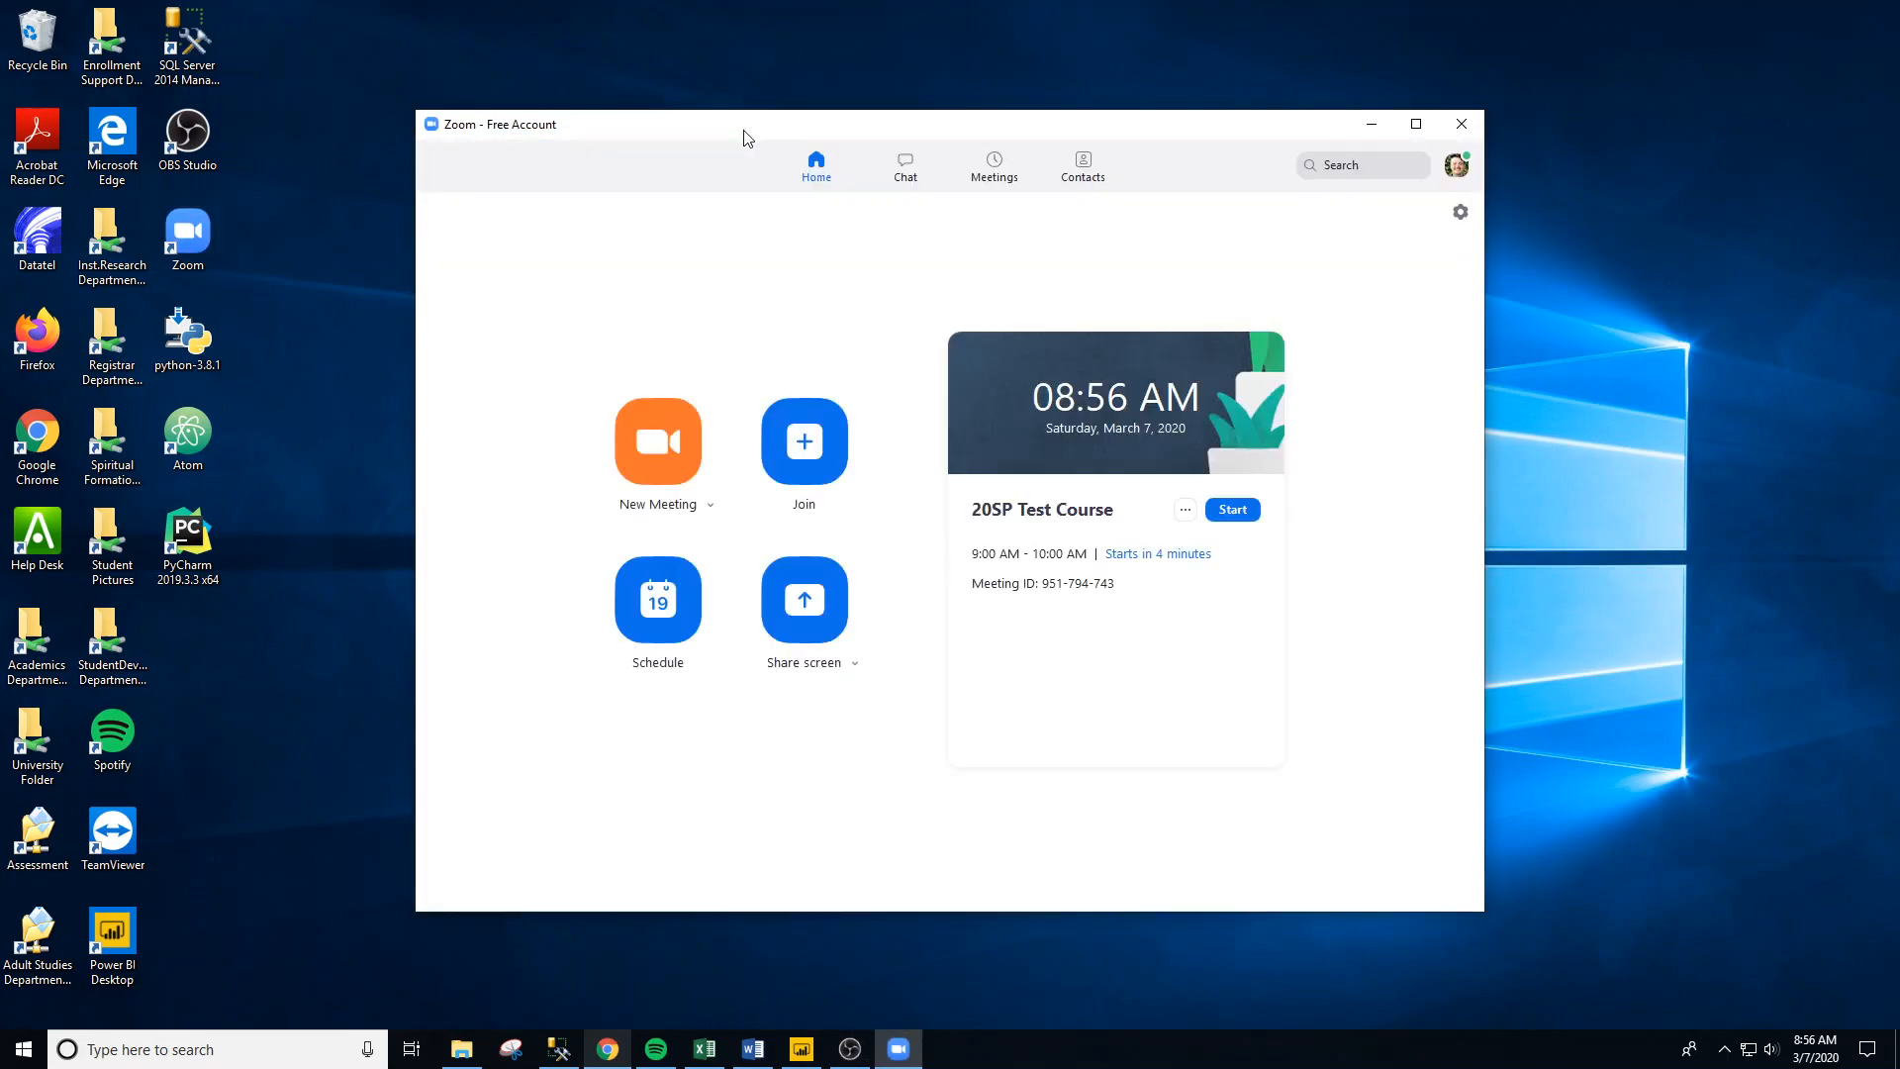
click(668, 469)
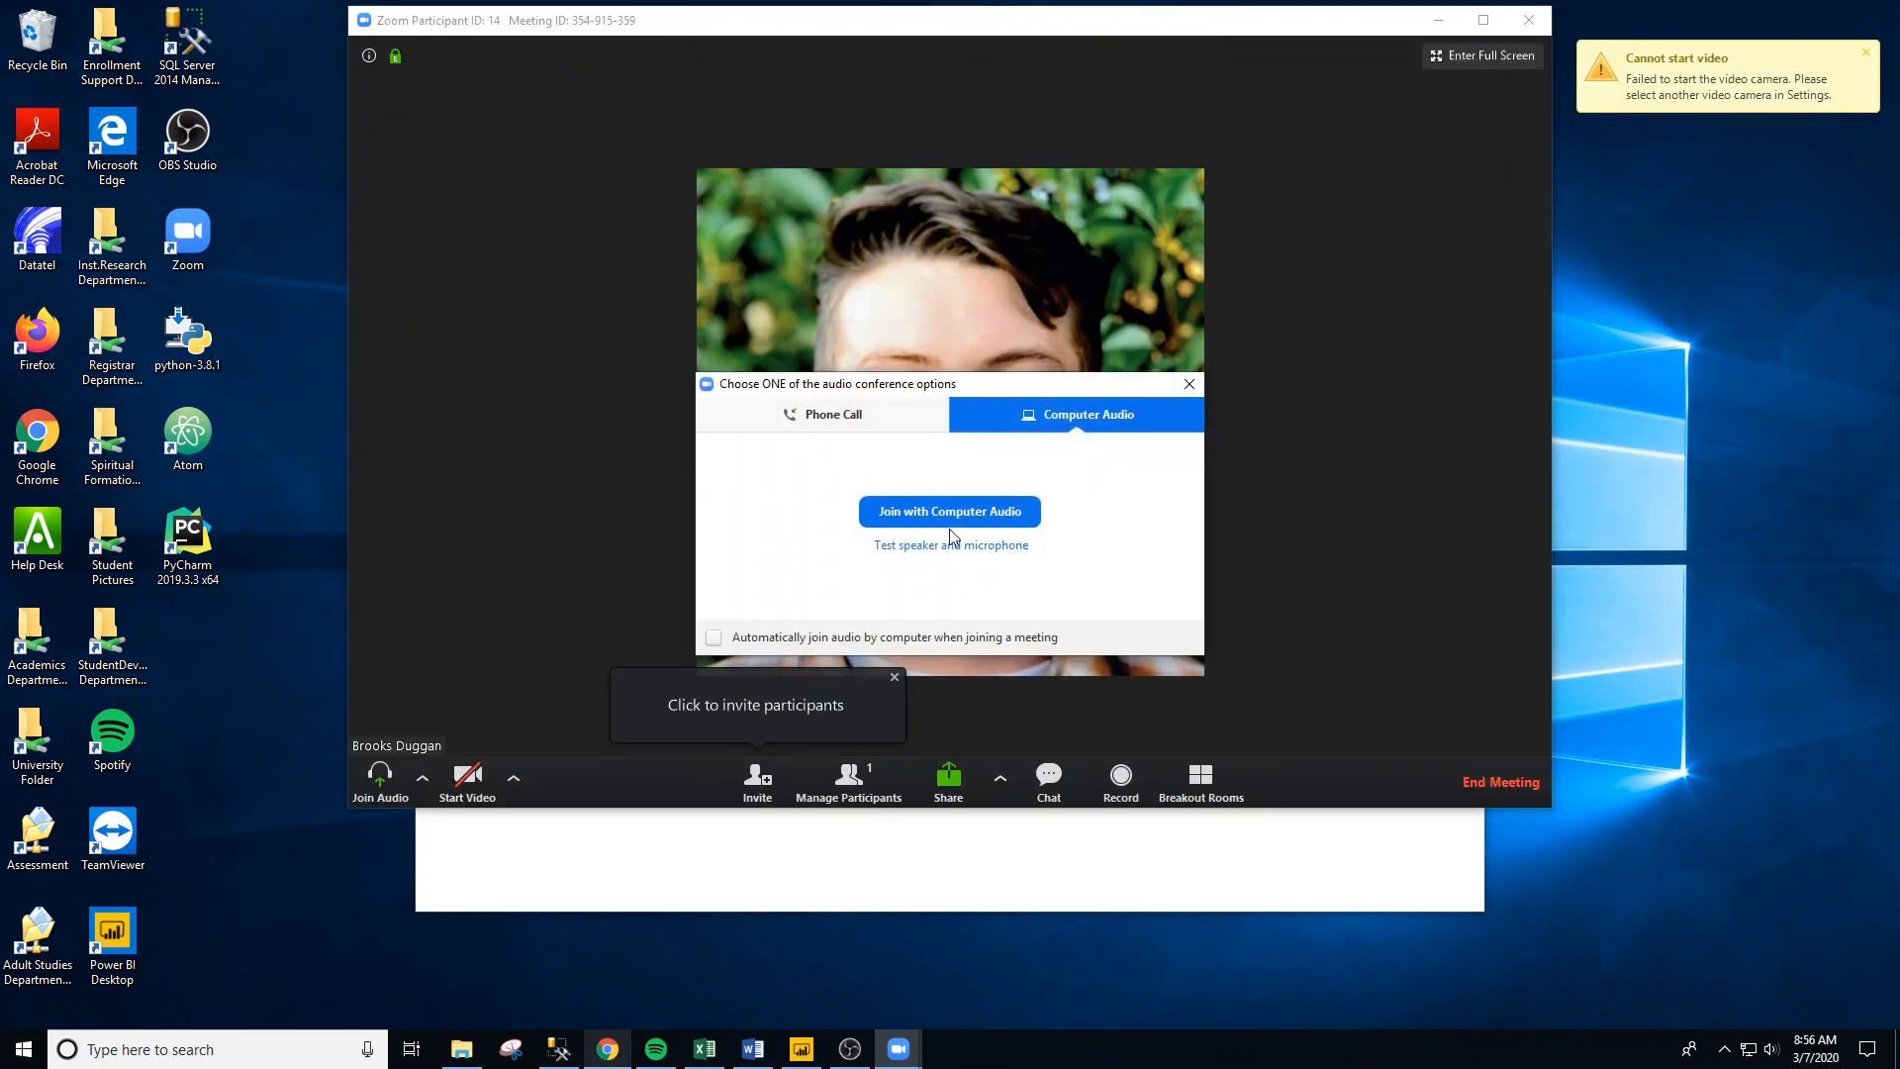
click(920, 508)
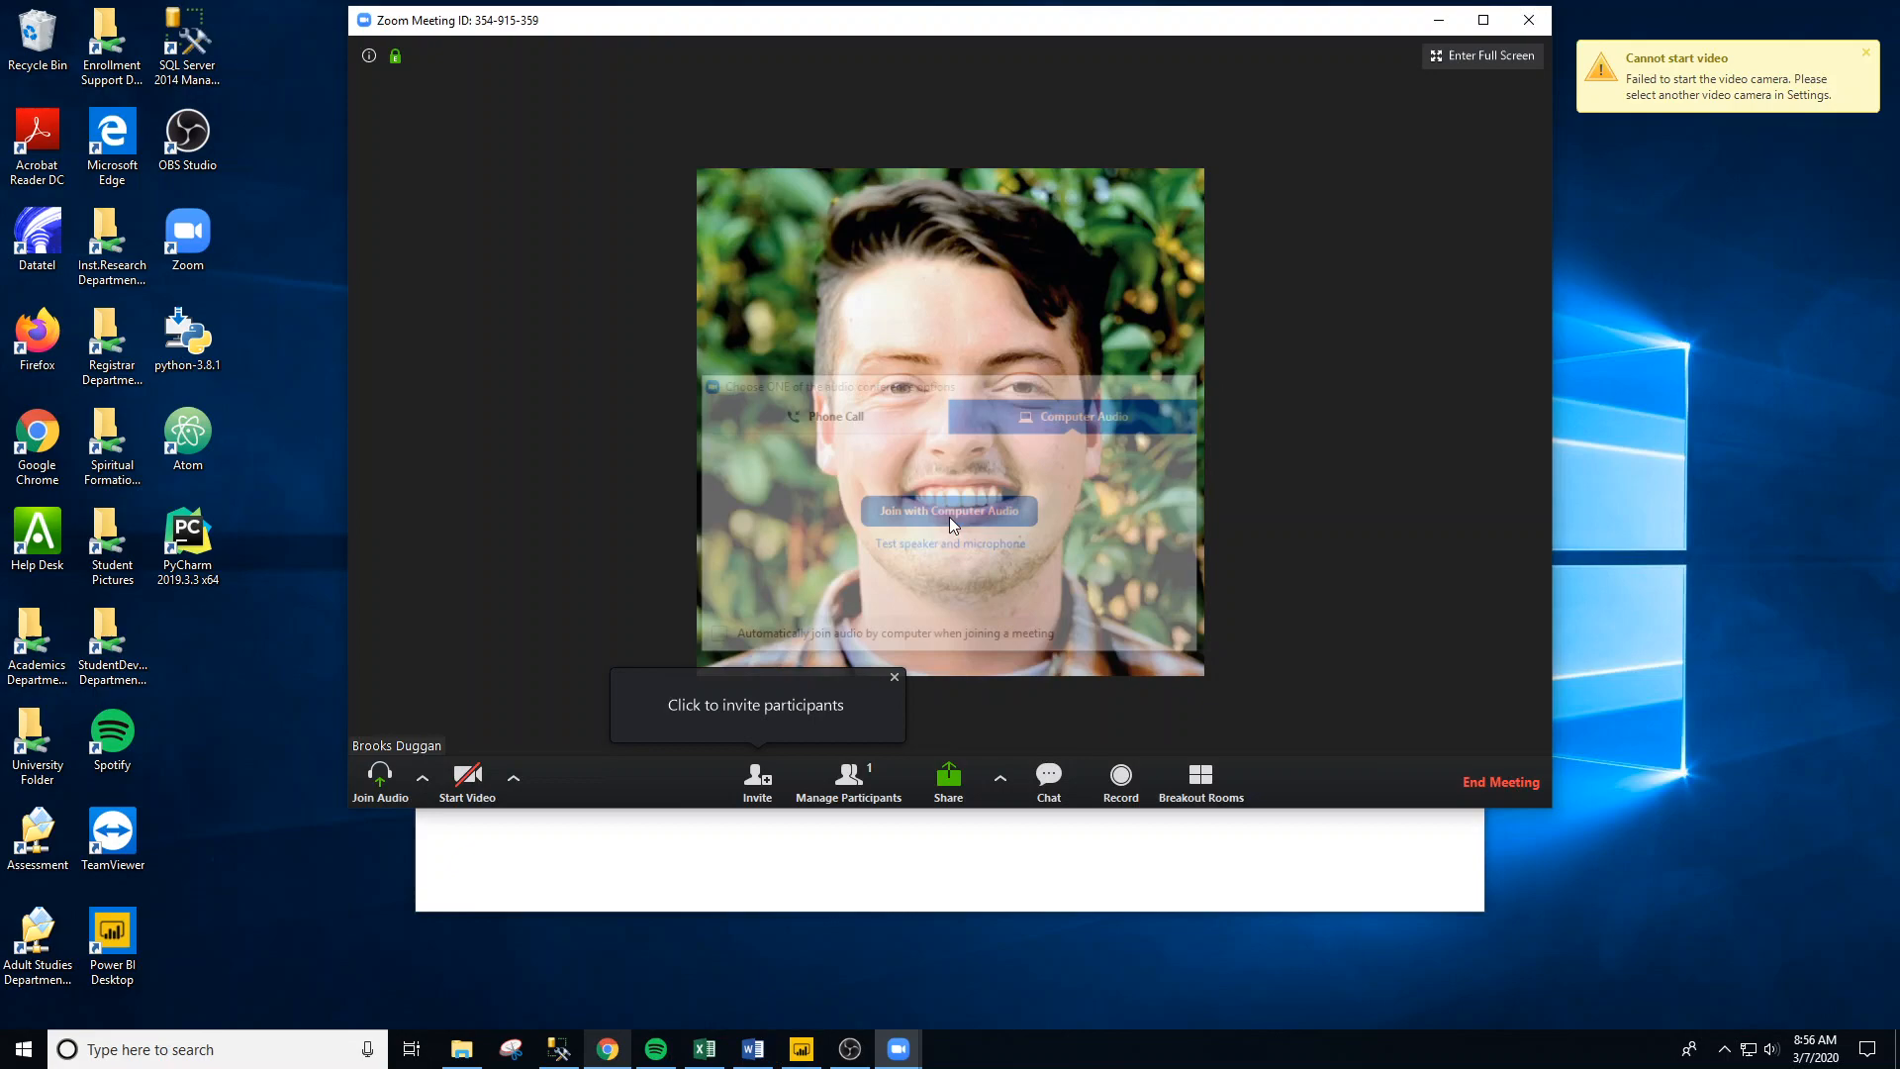
click(477, 782)
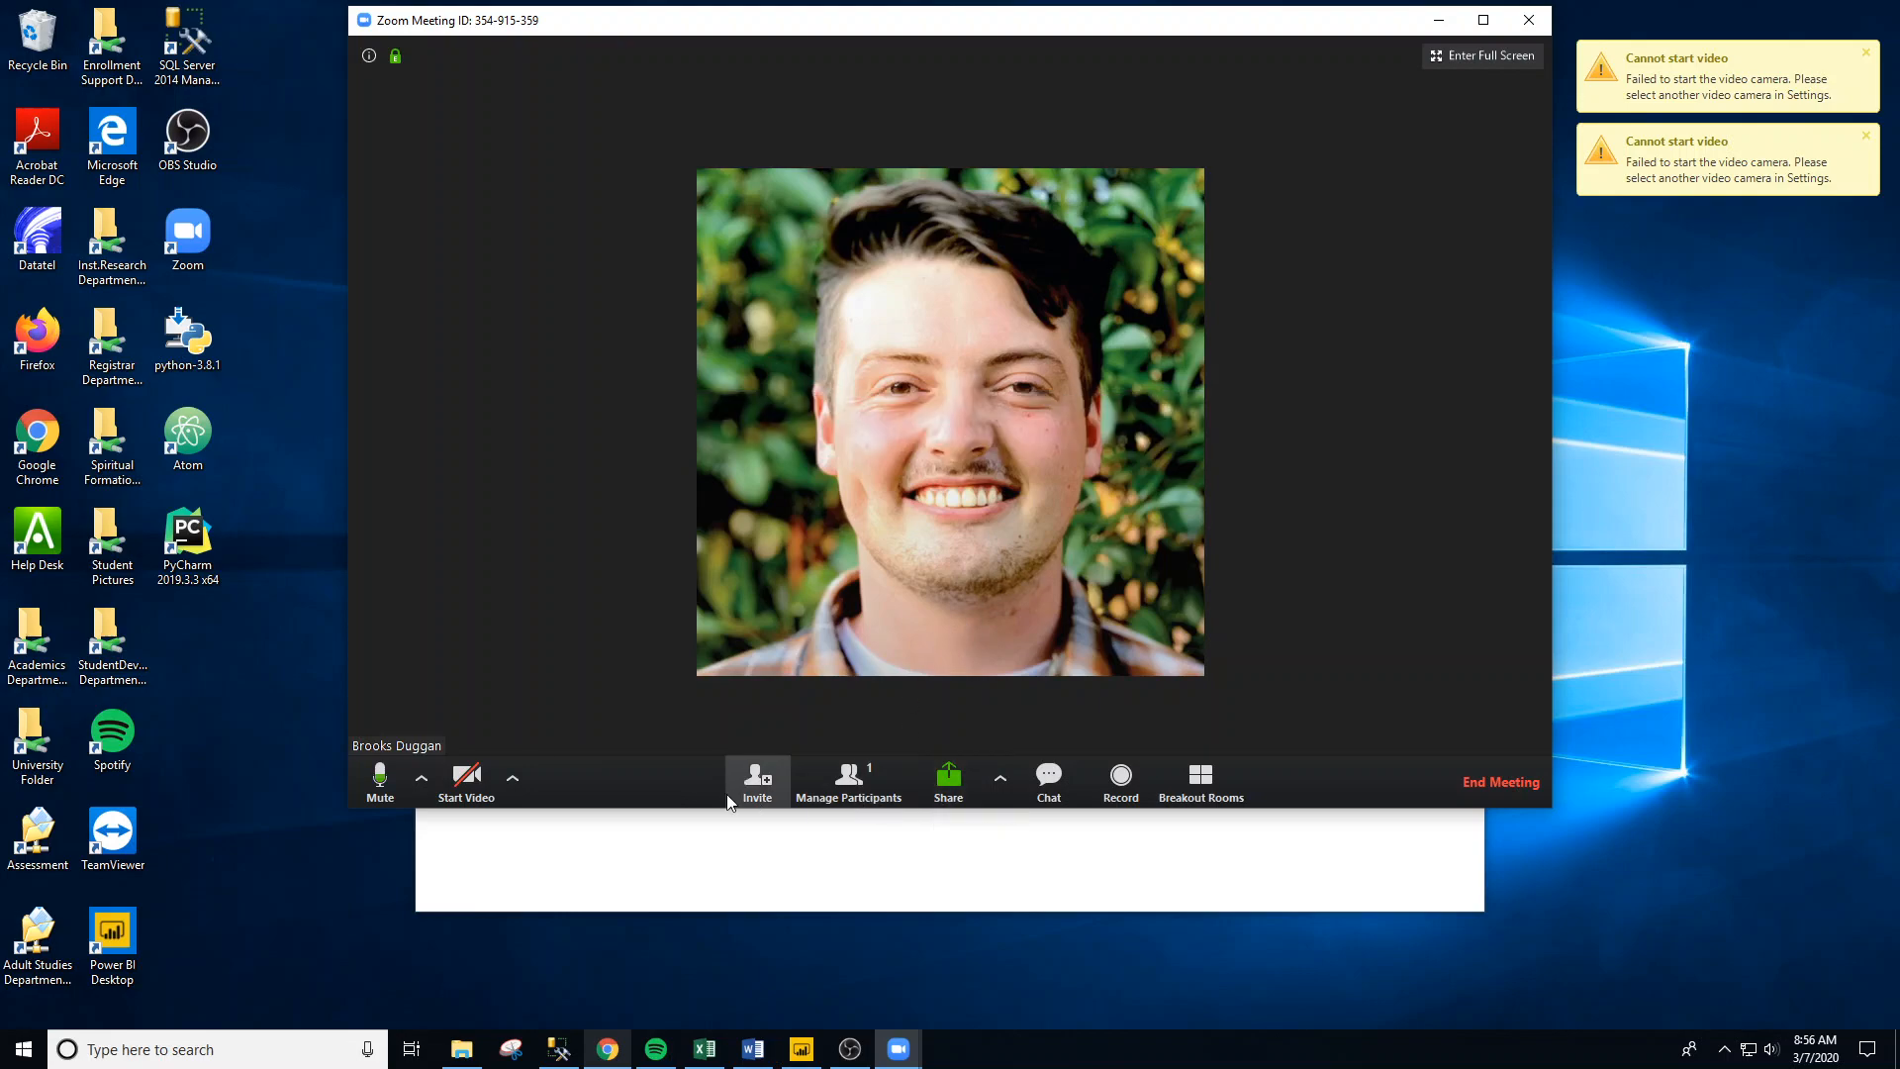
Step: Examine the meeting's email invitation options and the settings for creating breakout rooms, leaving both unchanged
click(760, 778)
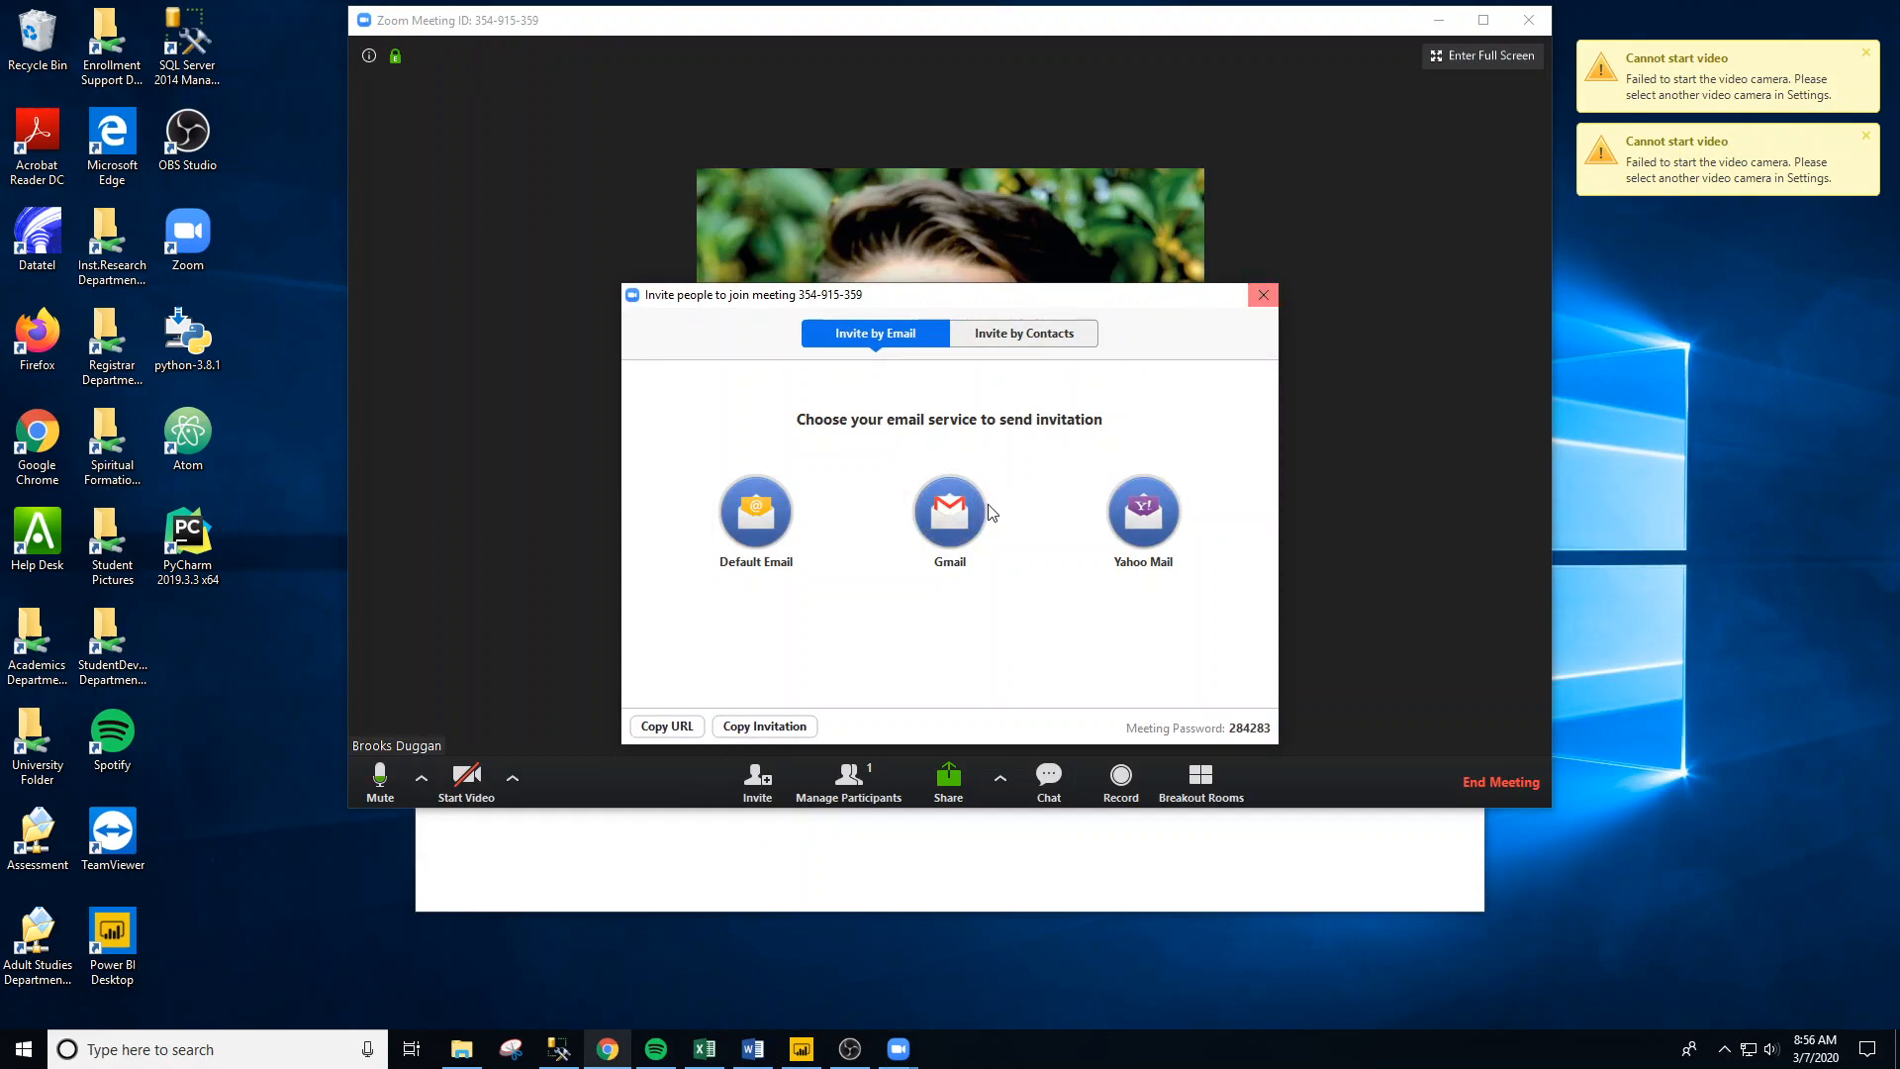
click(1263, 294)
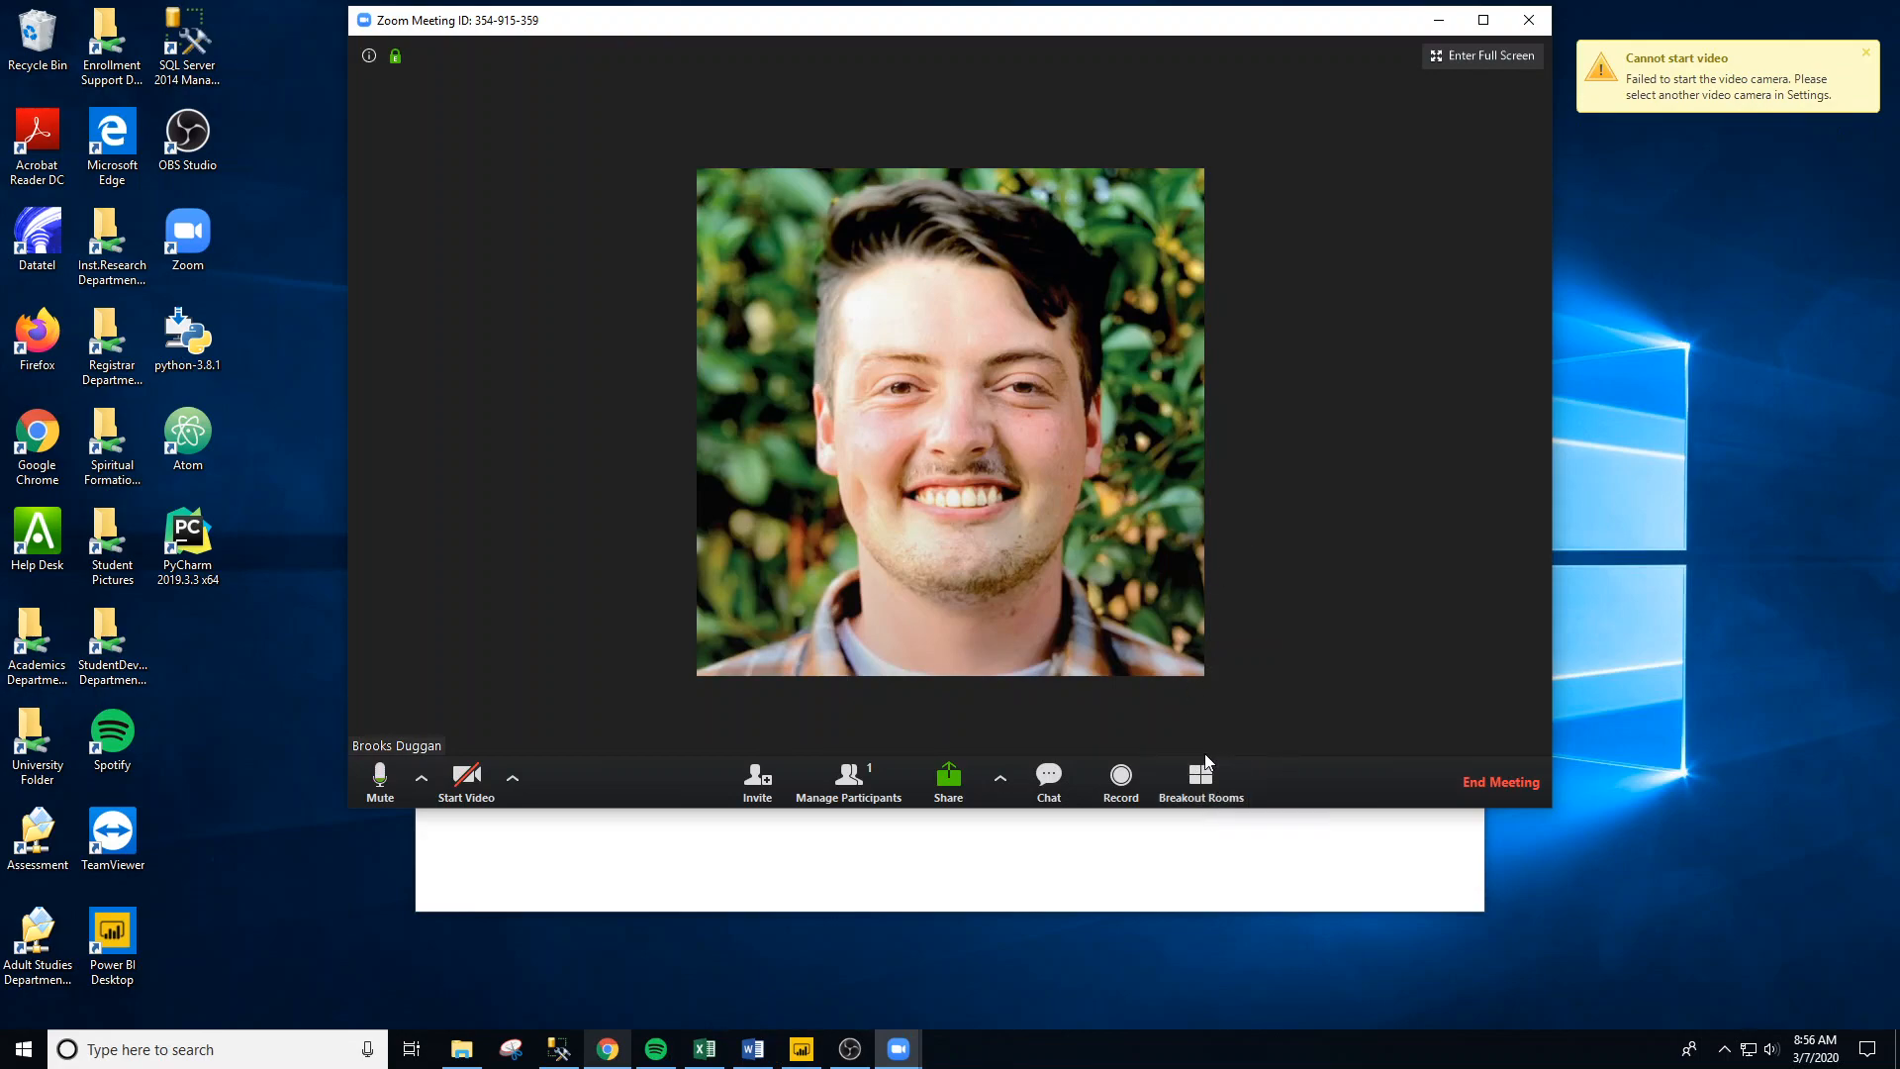
click(1199, 784)
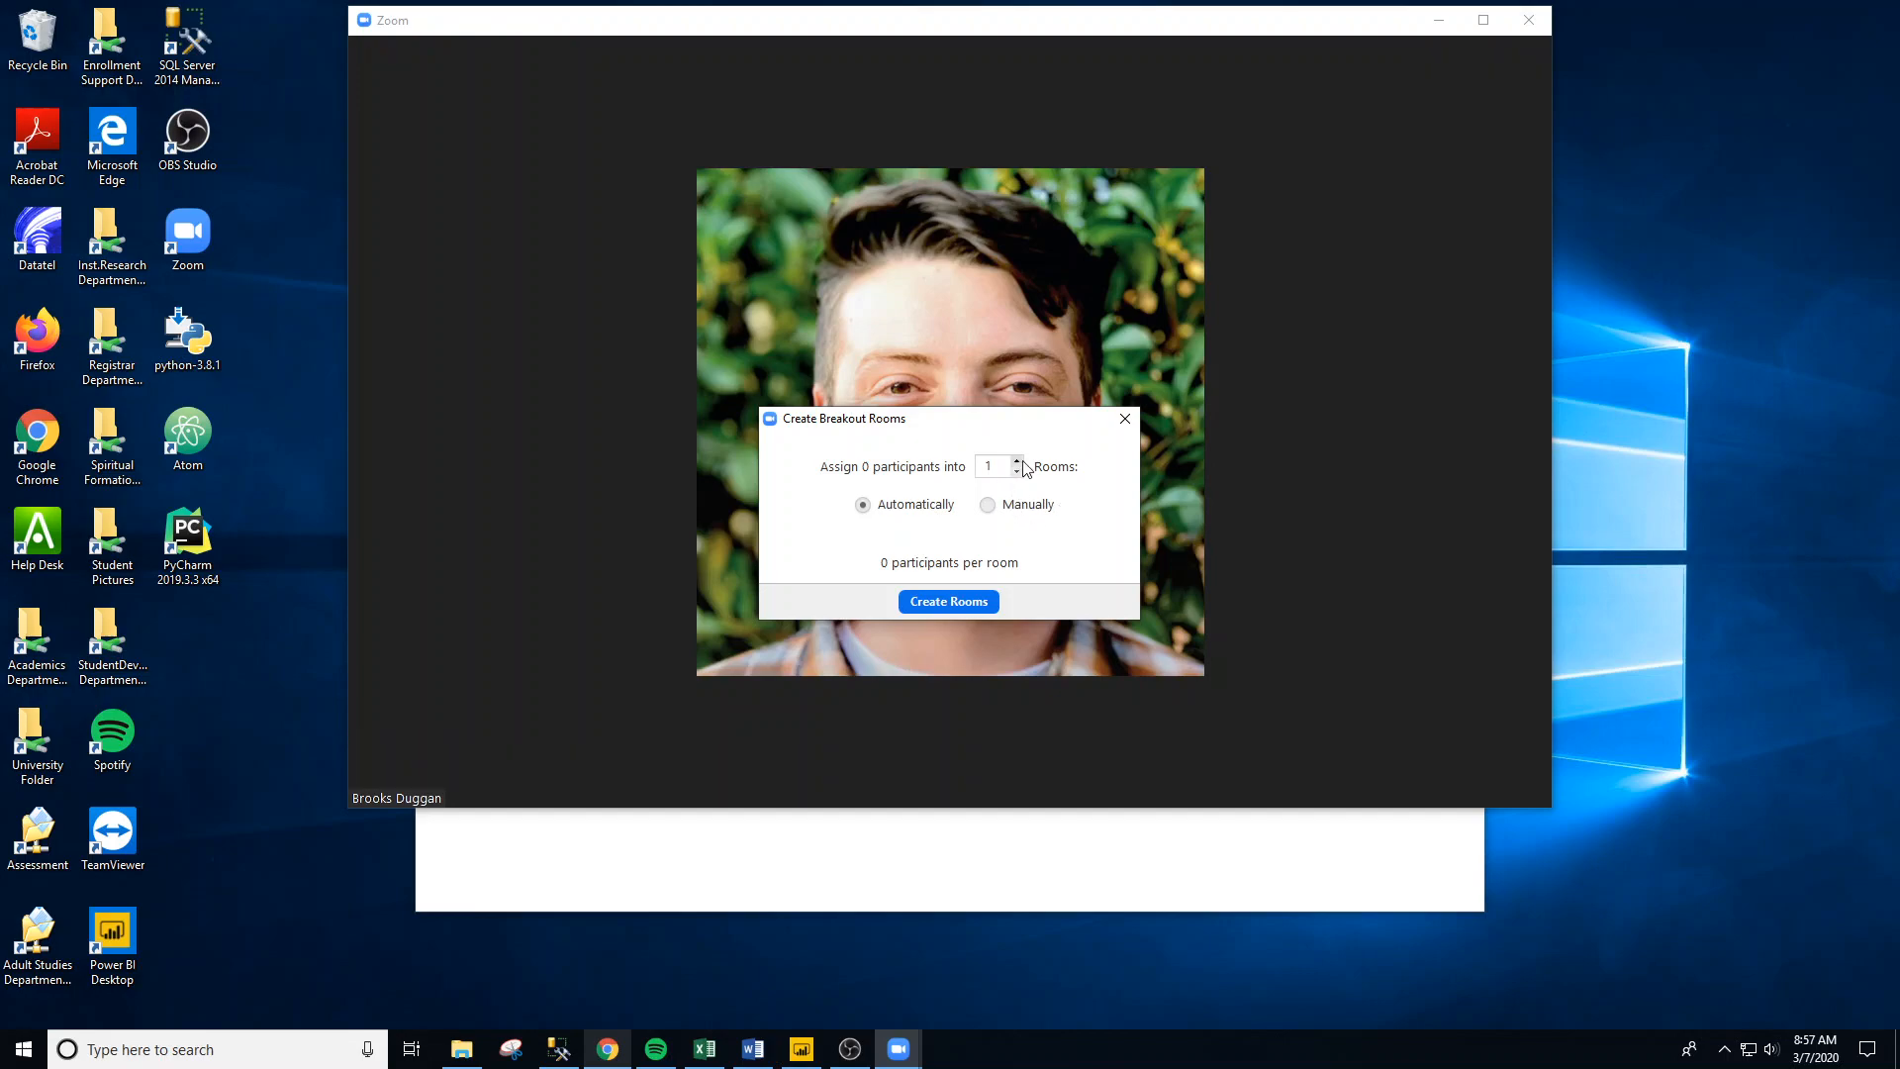
click(1125, 418)
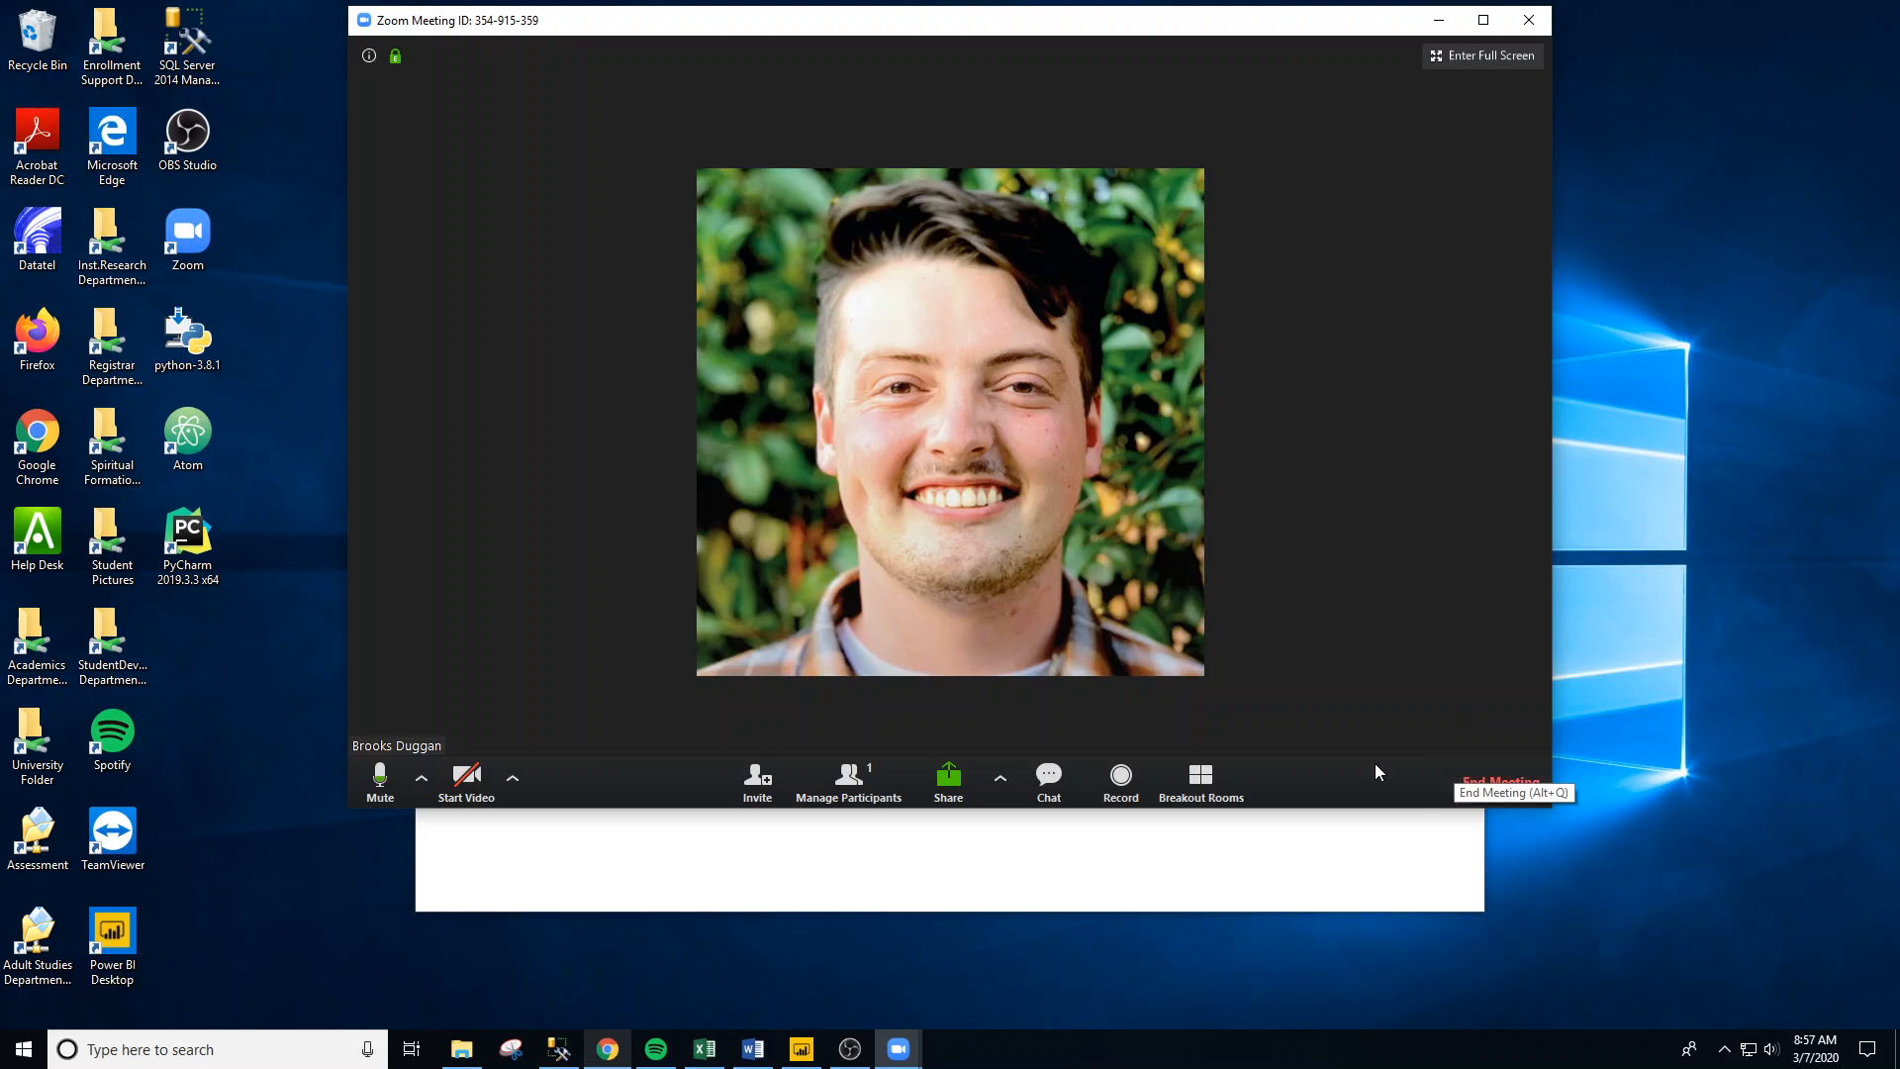
Step: Check the participant sharing options, and share a blank whiteboard with the meeting before closing it
click(1000, 780)
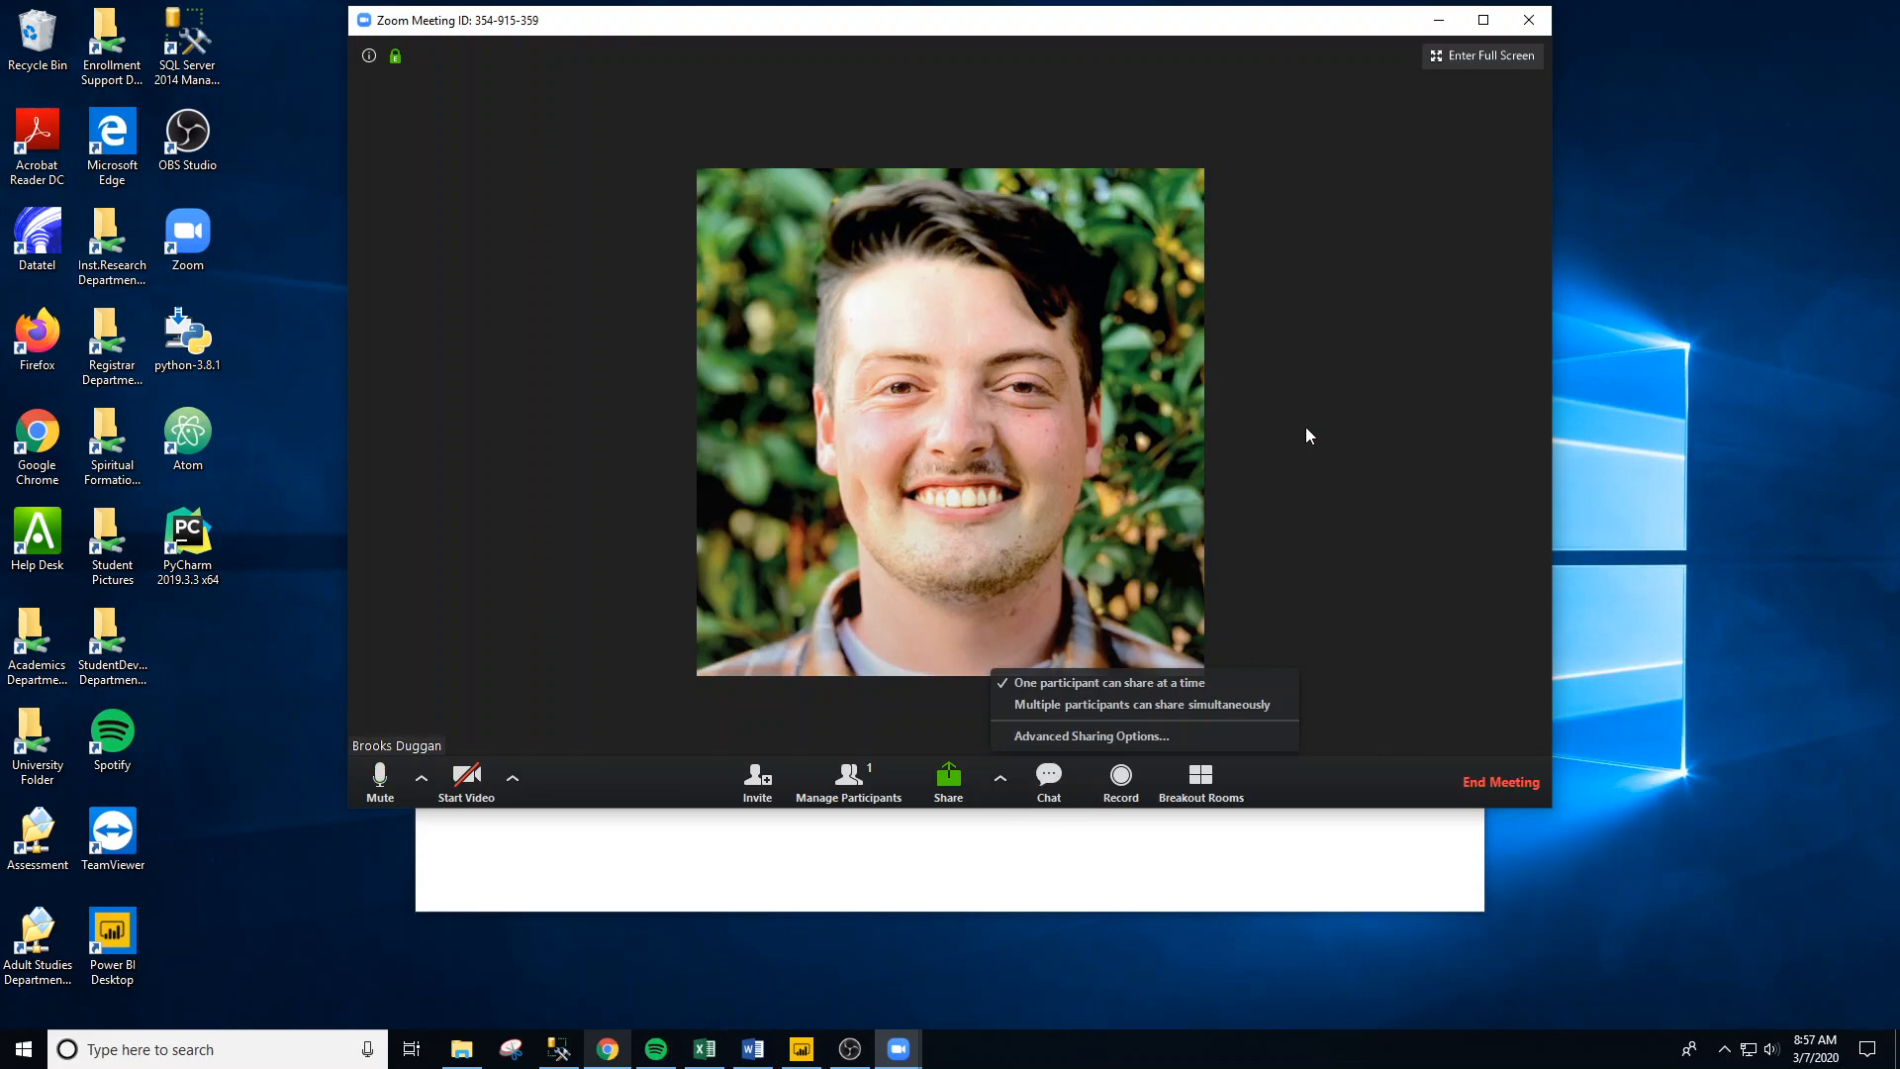
click(958, 778)
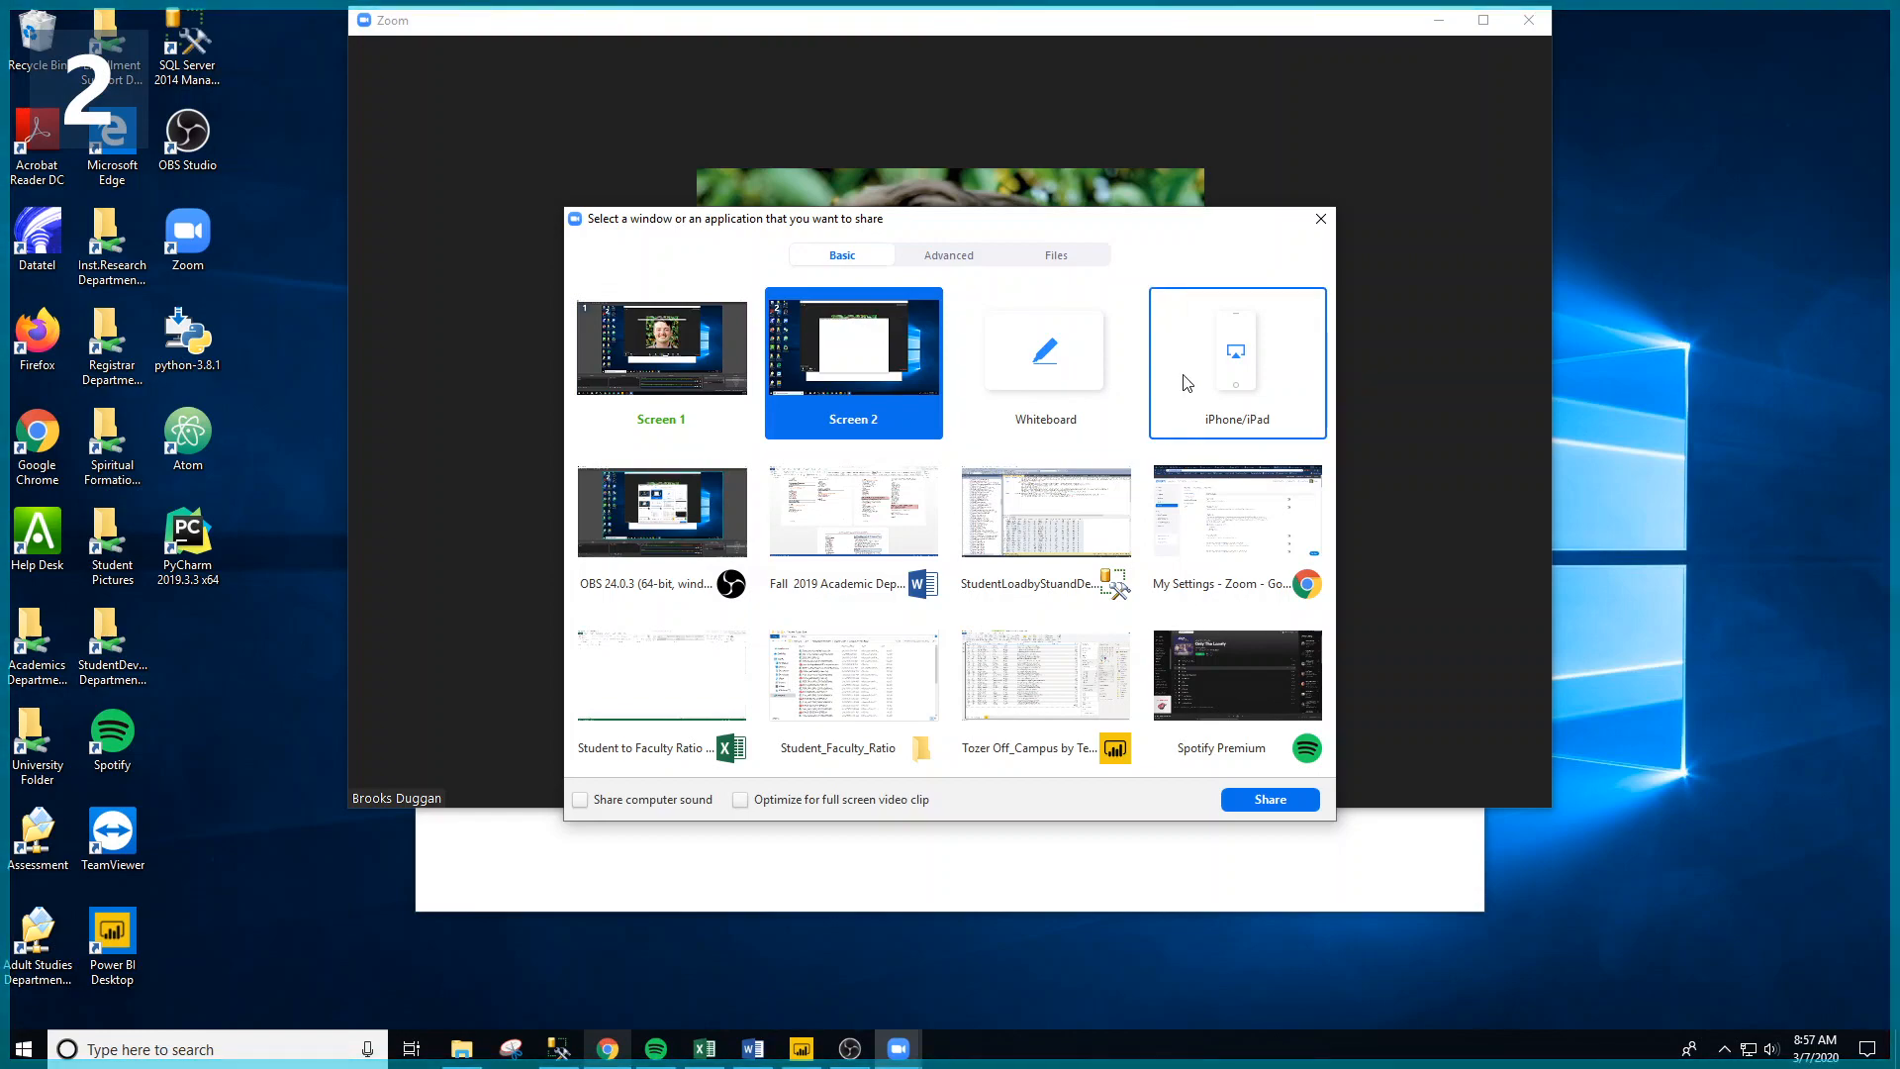
click(1096, 383)
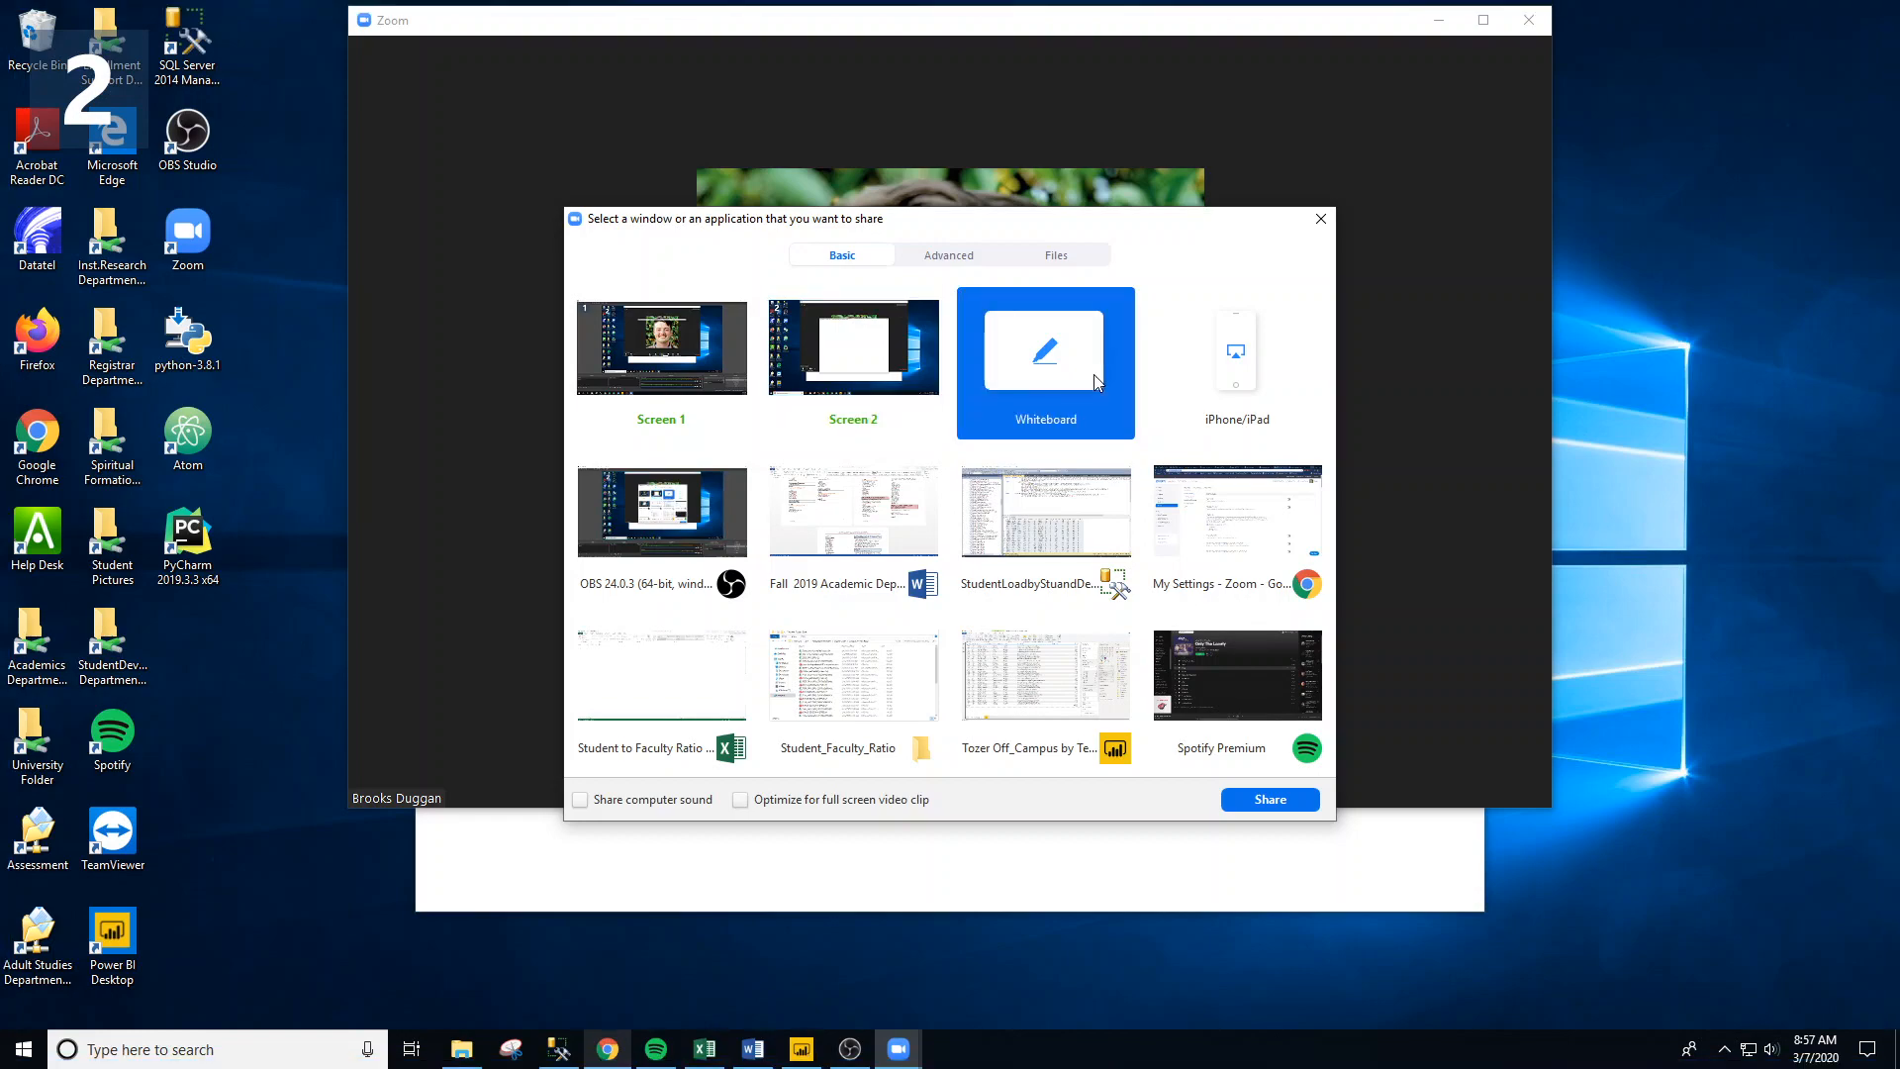
double_click(1092, 374)
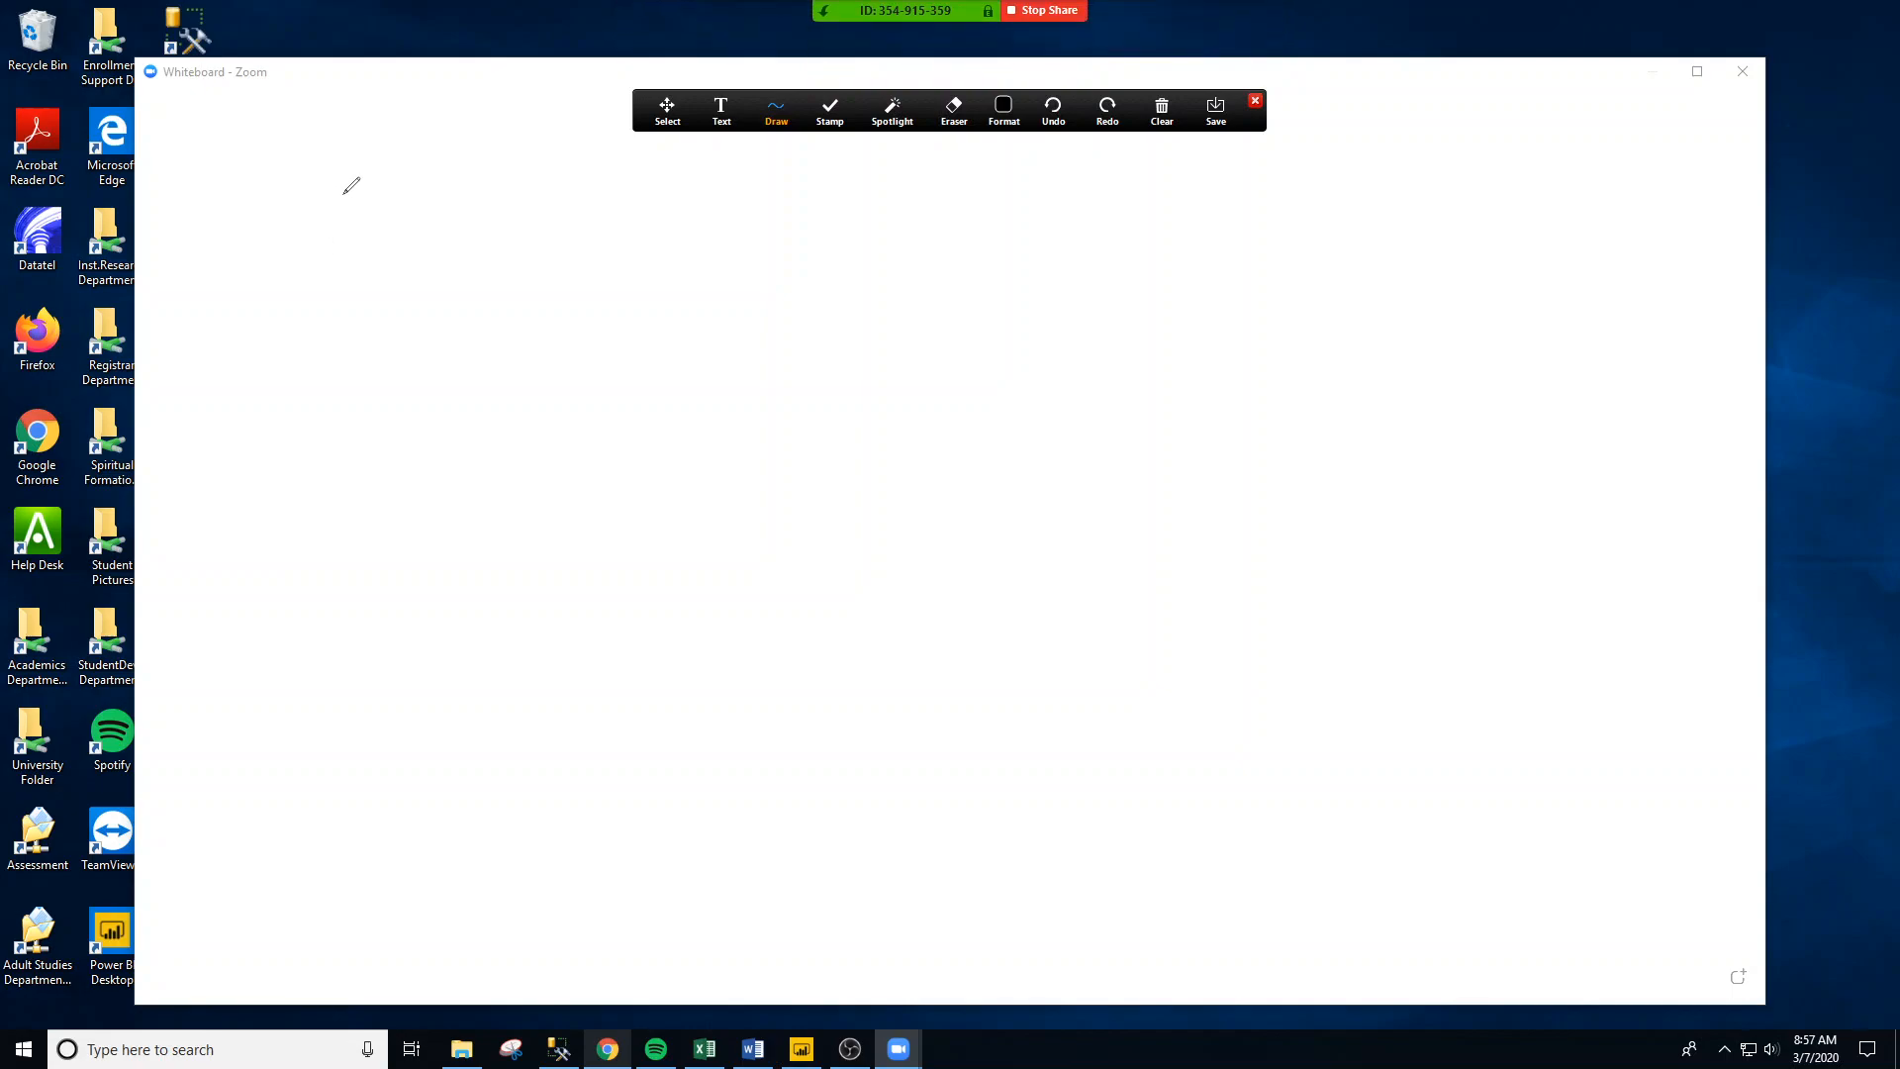
click(1254, 100)
click(1738, 71)
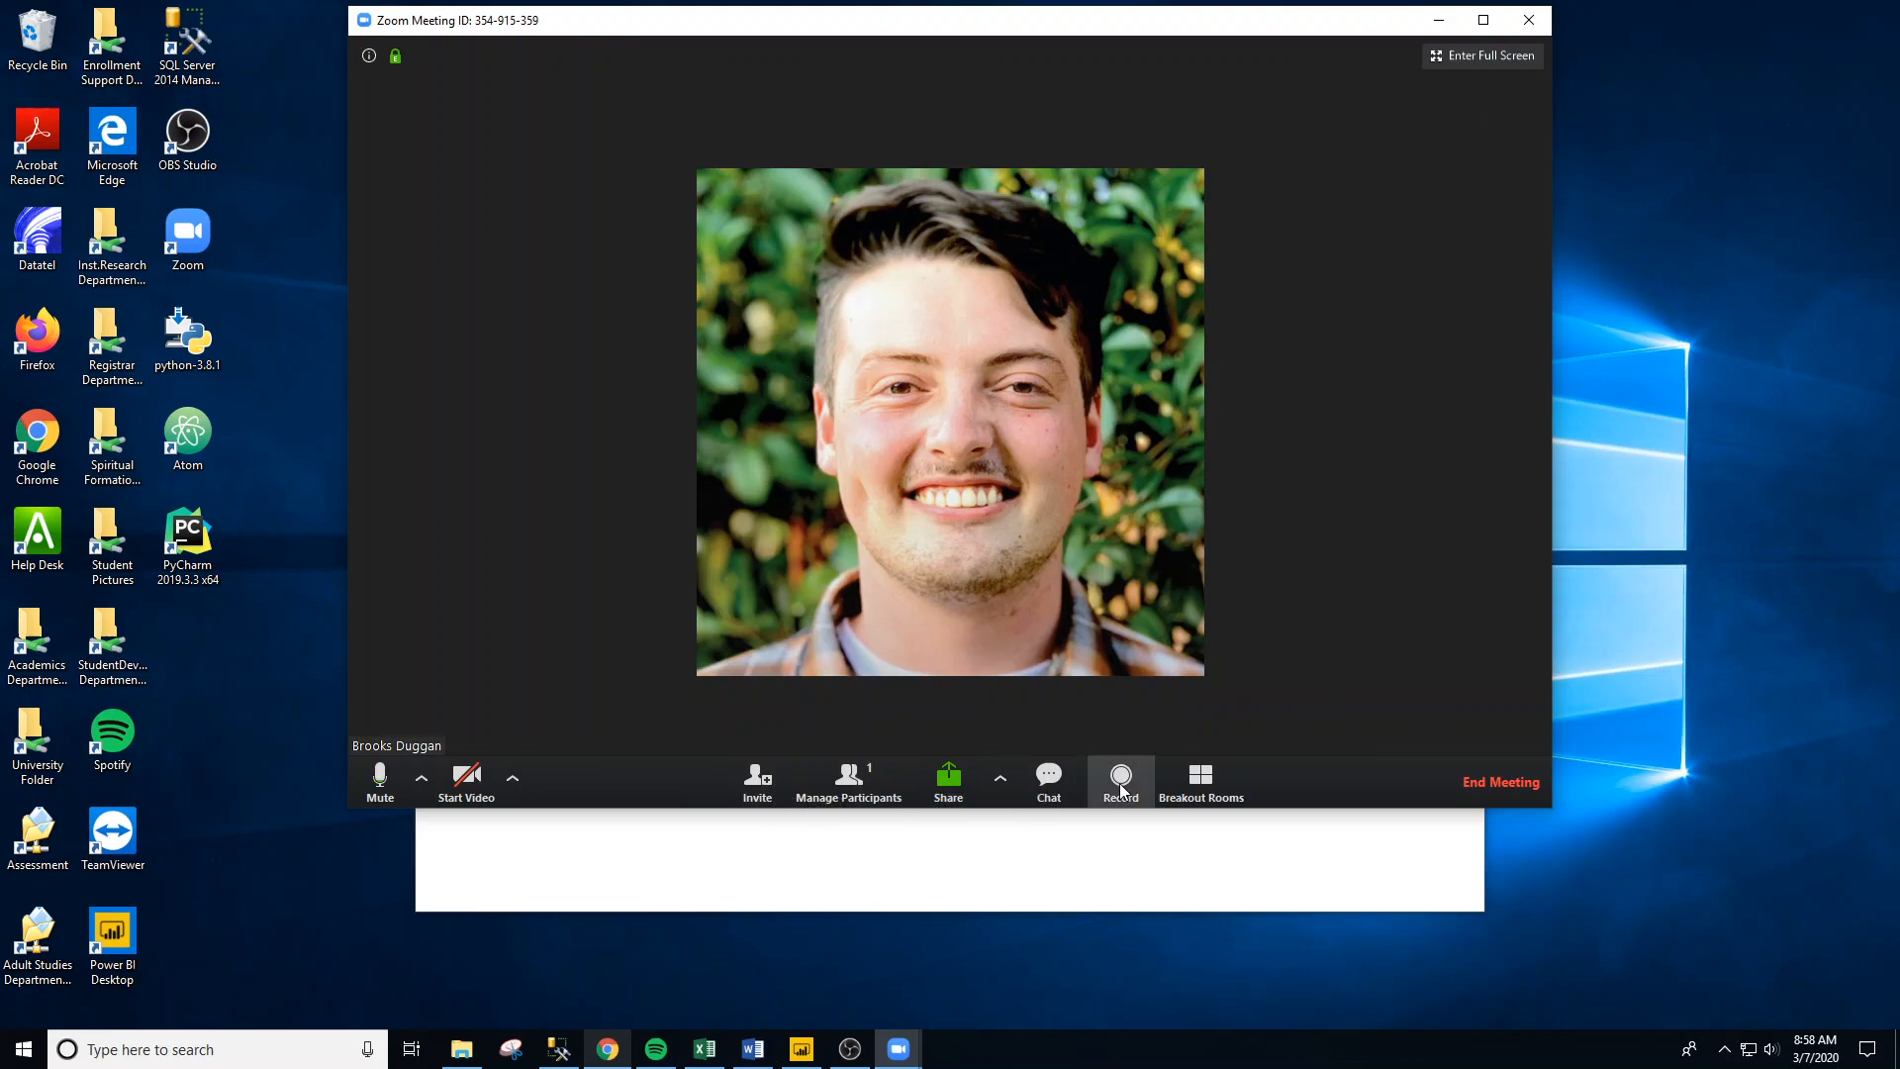
Step: Open the meeting's group chat and examine the sources available for sharing a file
click(1061, 780)
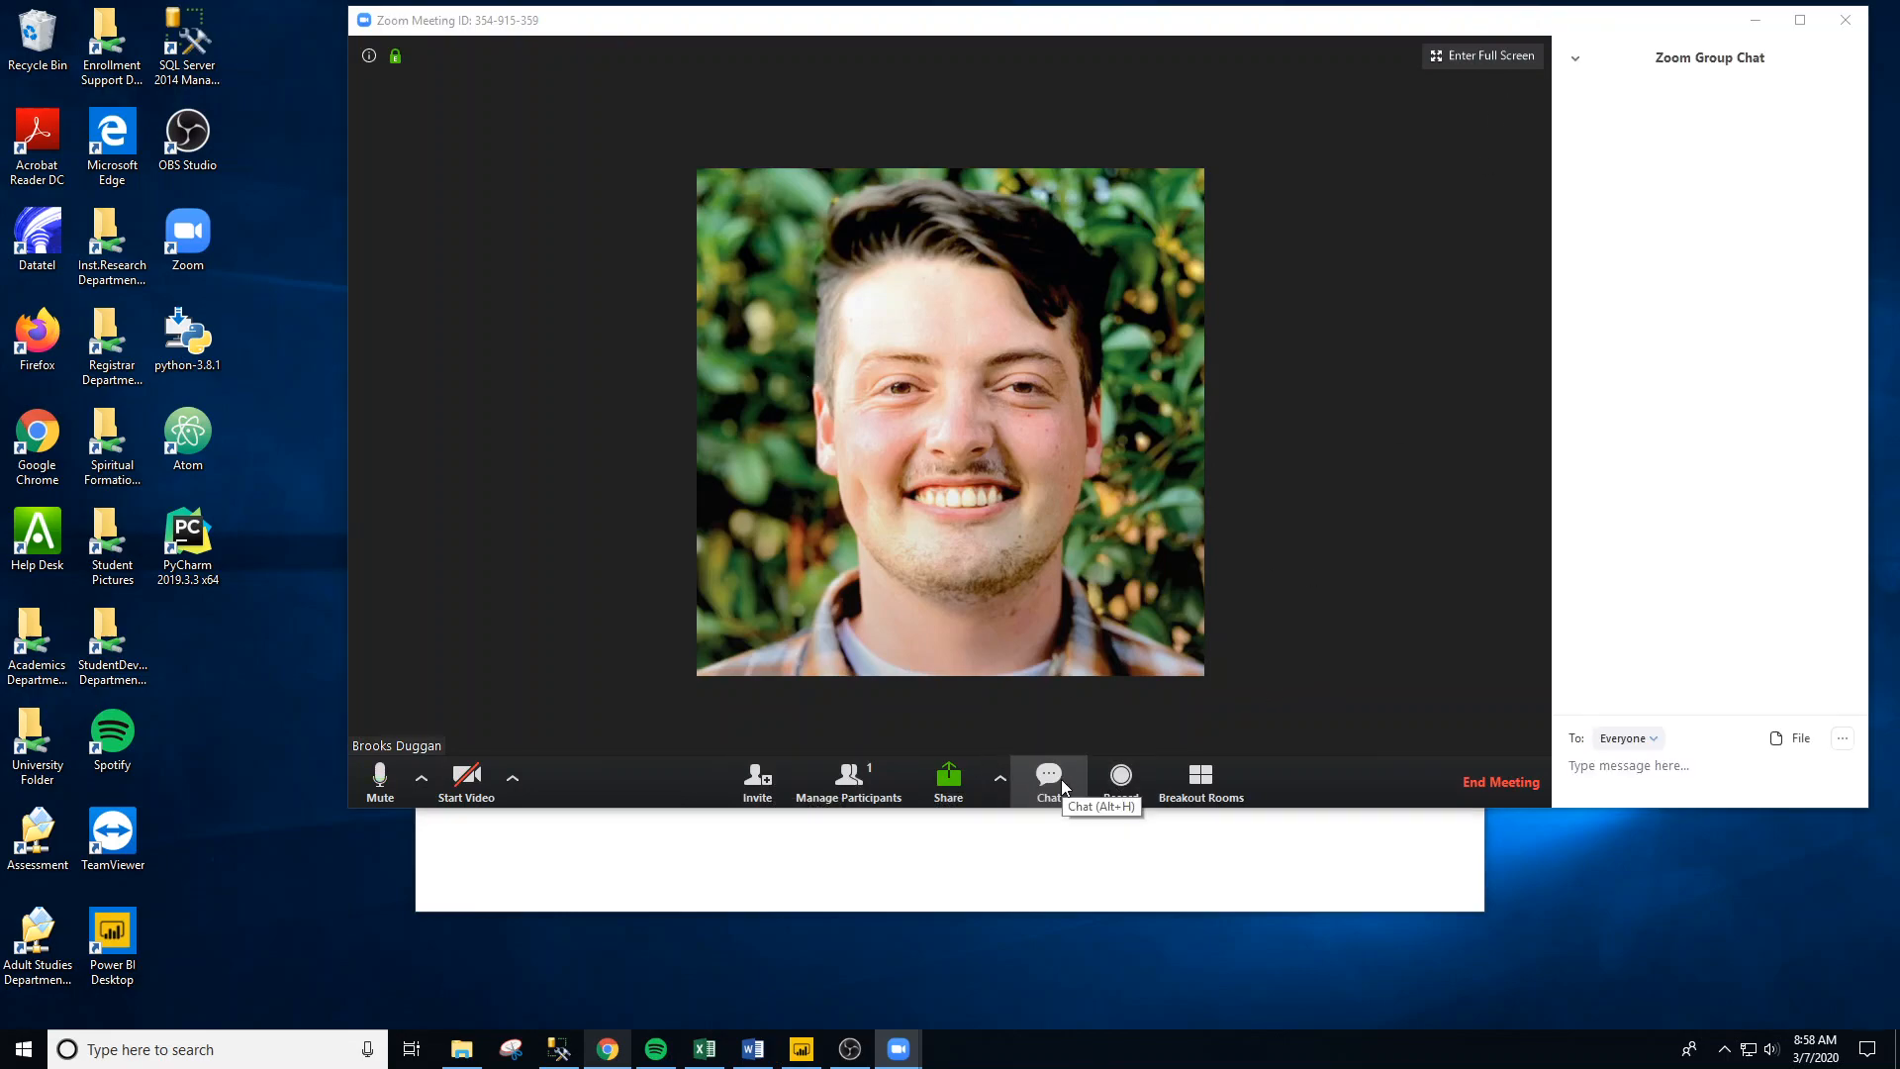
click(1777, 741)
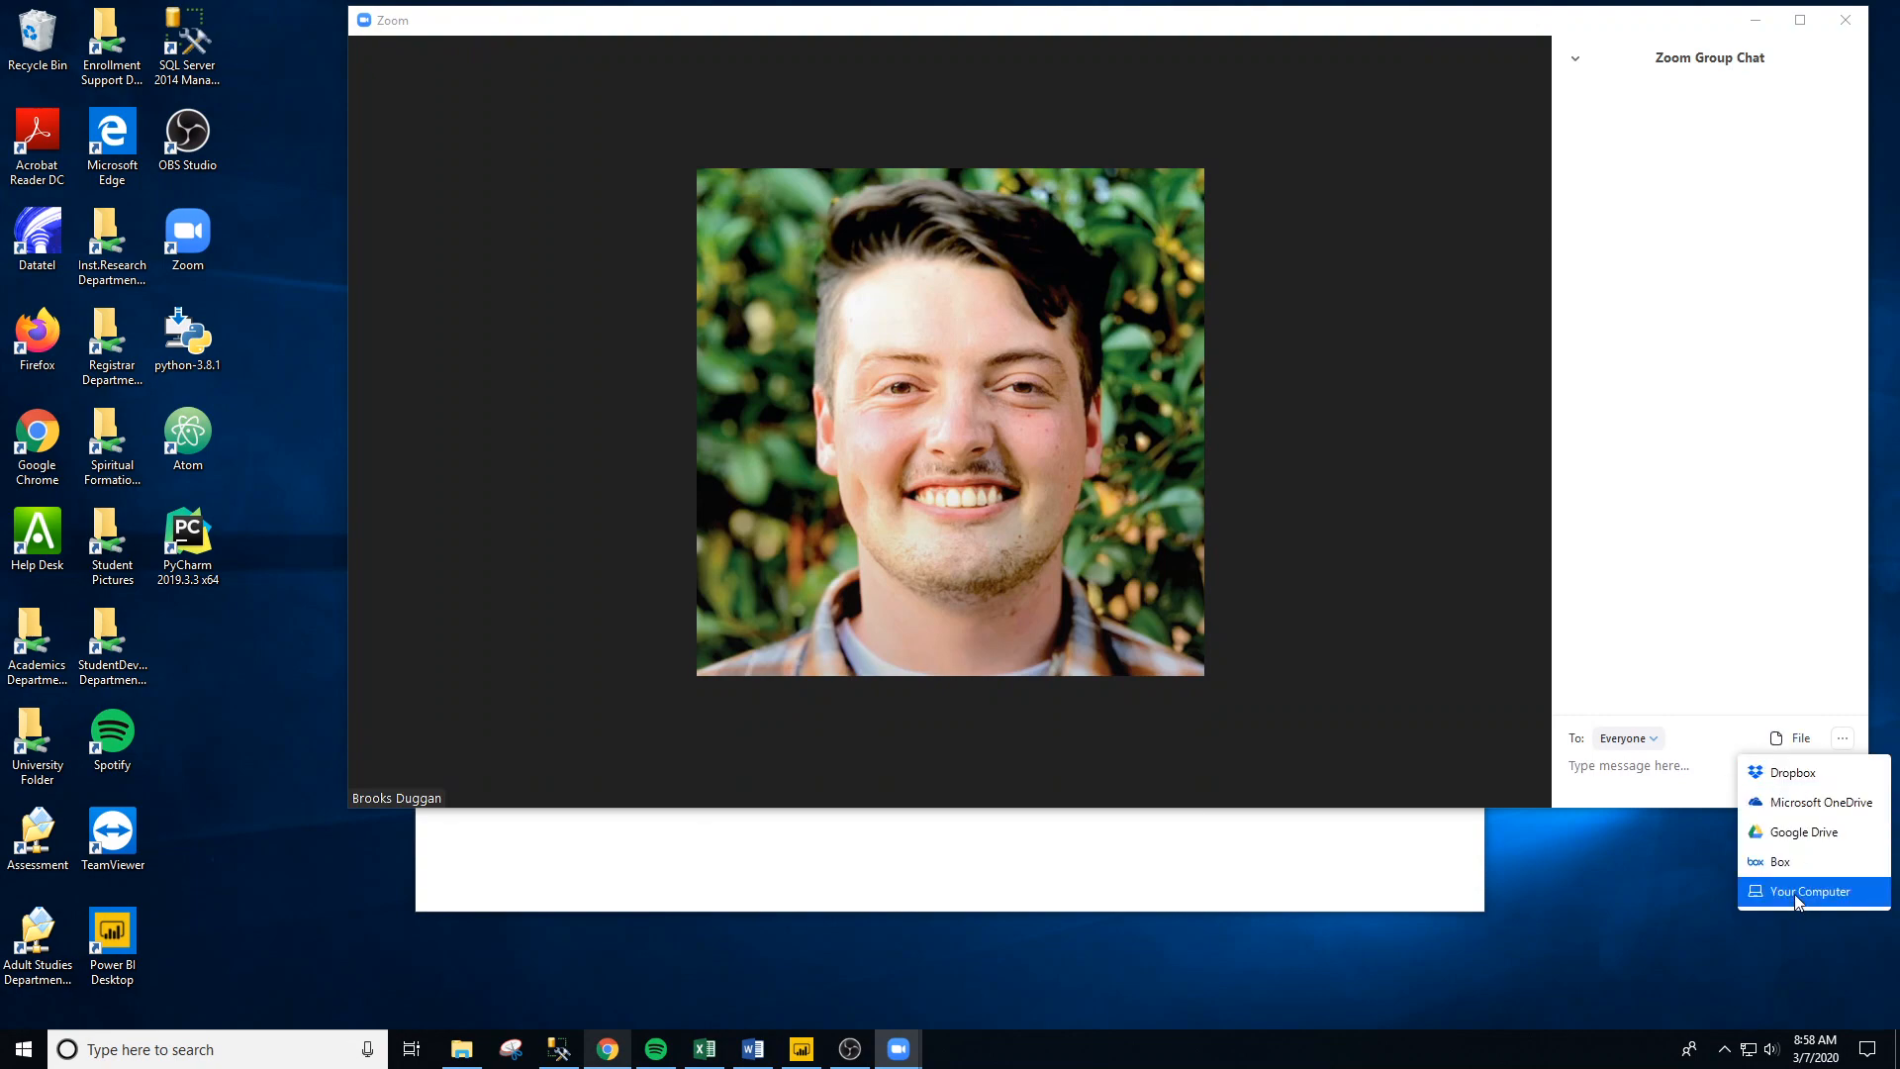
click(1721, 725)
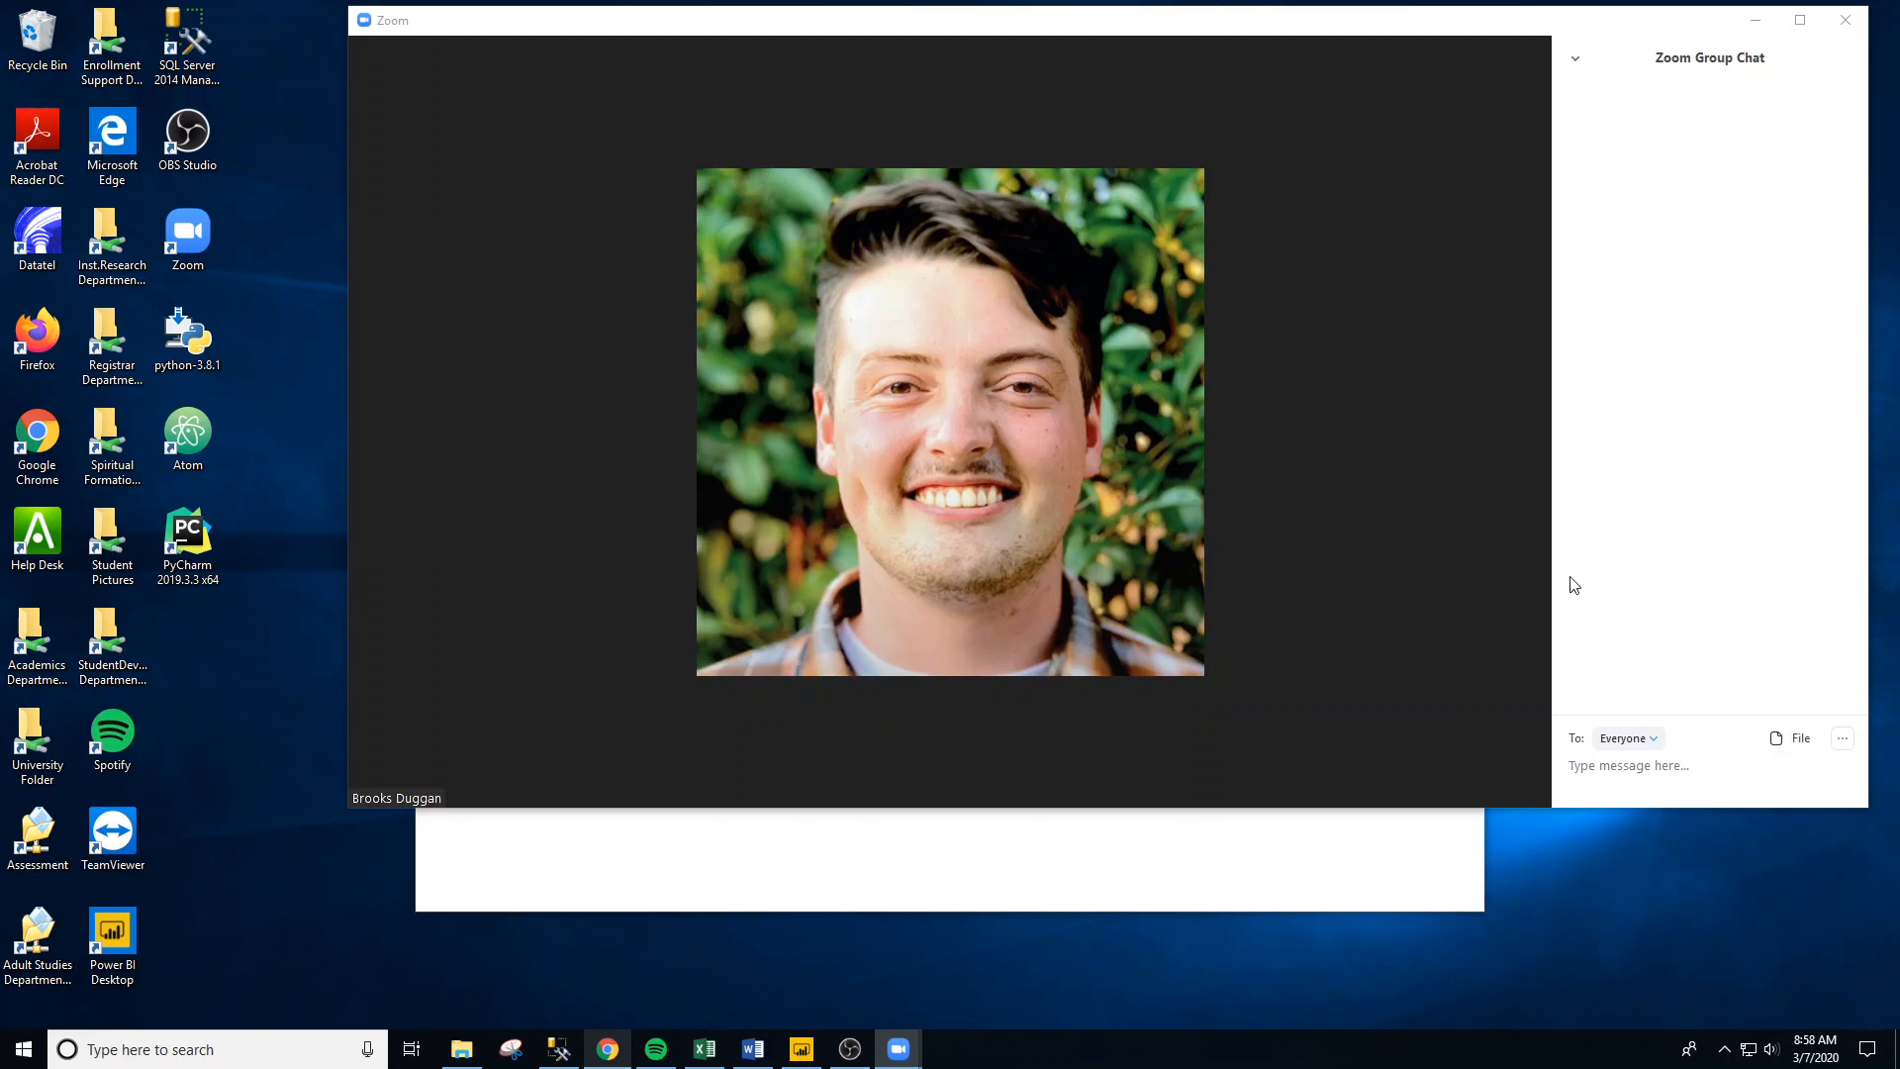
mouse_move(1152, 527)
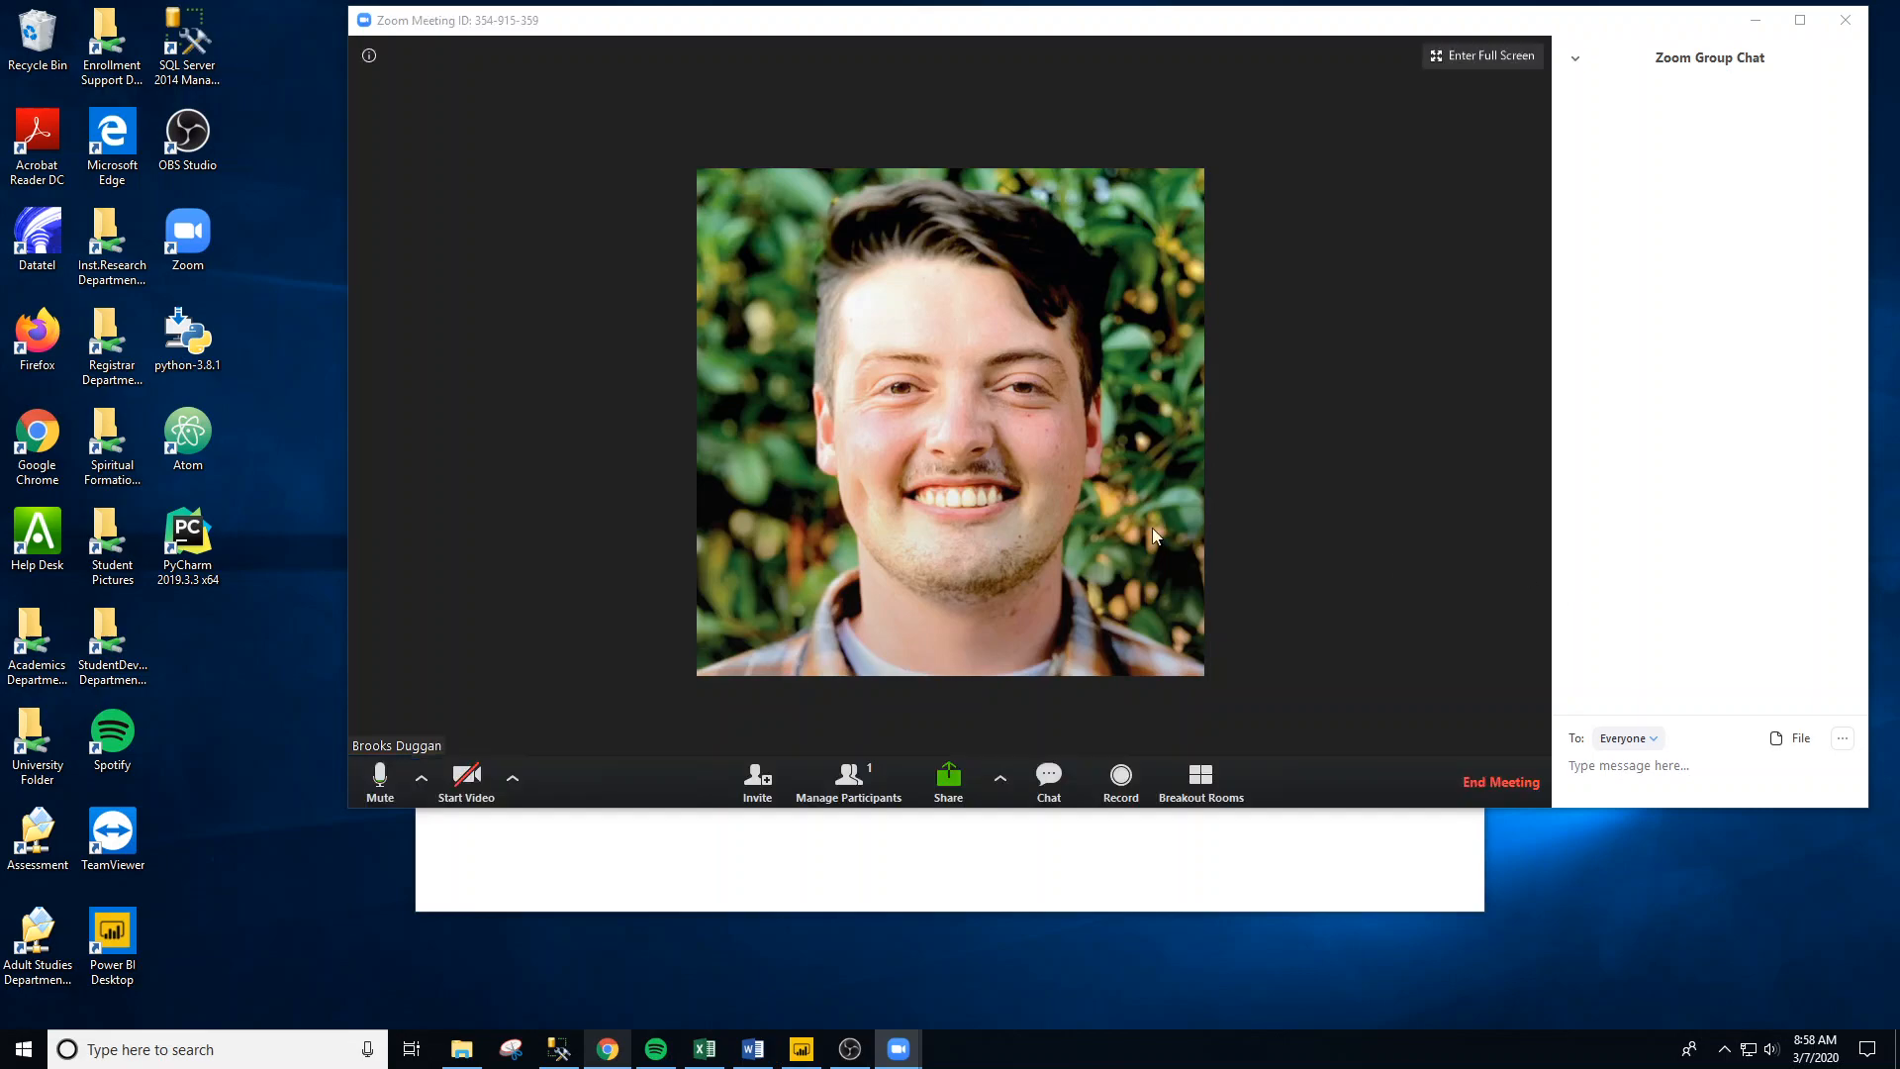